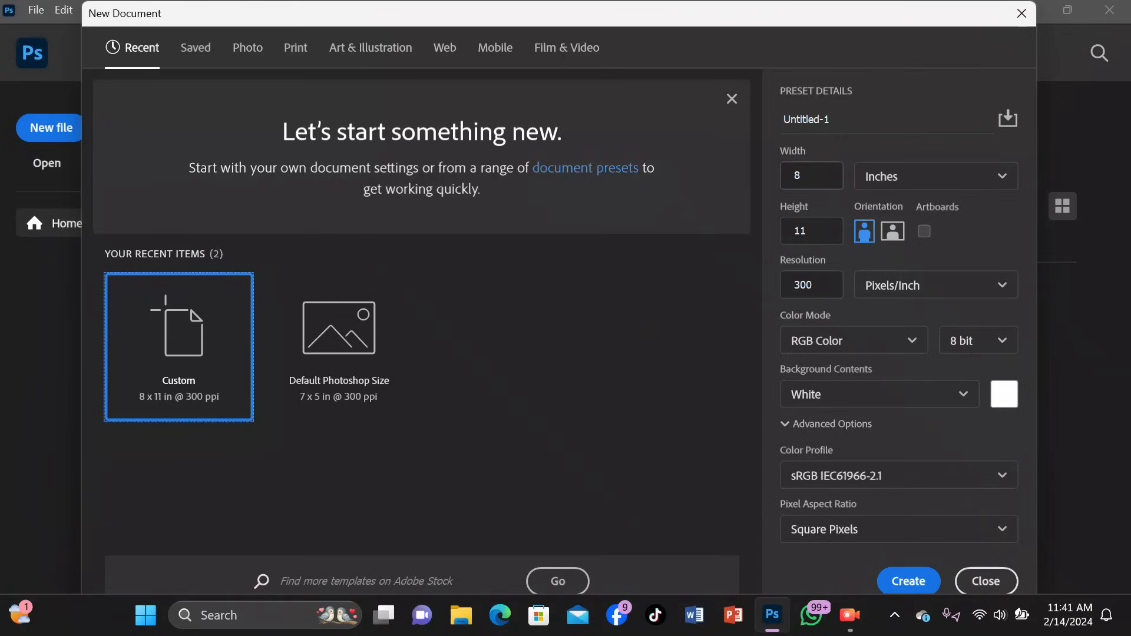
# Step: Create a new portrait document 2 inches wide and 3 inches high at 300 pixels/inch
pyautogui.click(811, 175)
pyautogui.press('BackSpace')
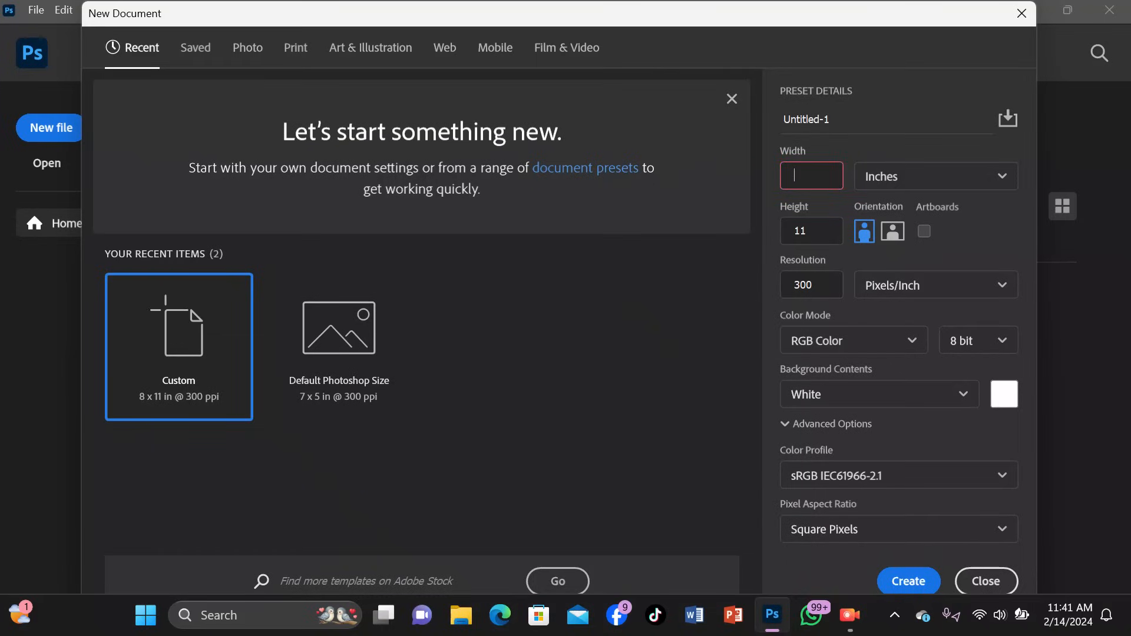
pyautogui.write('3')
pyautogui.click(812, 231)
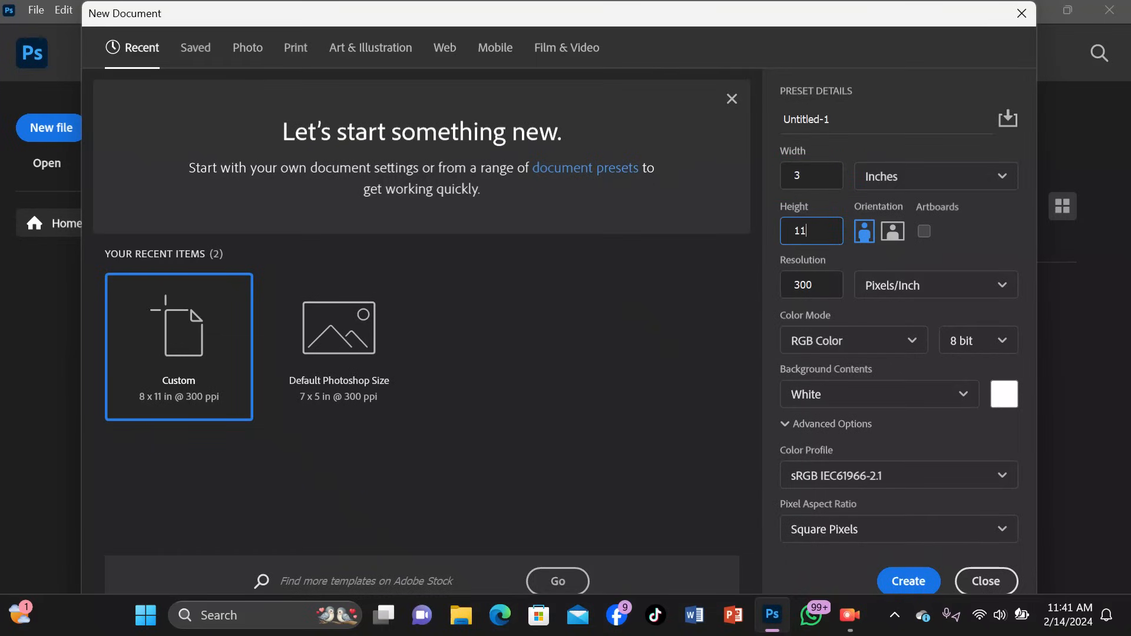
pyautogui.press('BackSpace')
pyautogui.press('BackSpace')
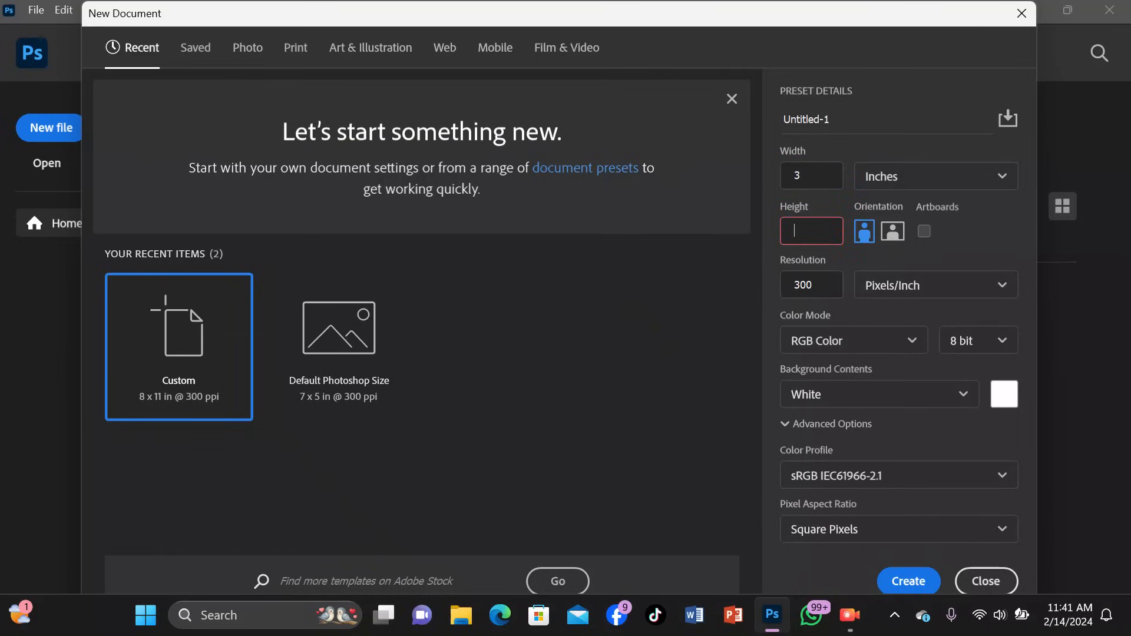
pyautogui.write('2')
pyautogui.click(893, 232)
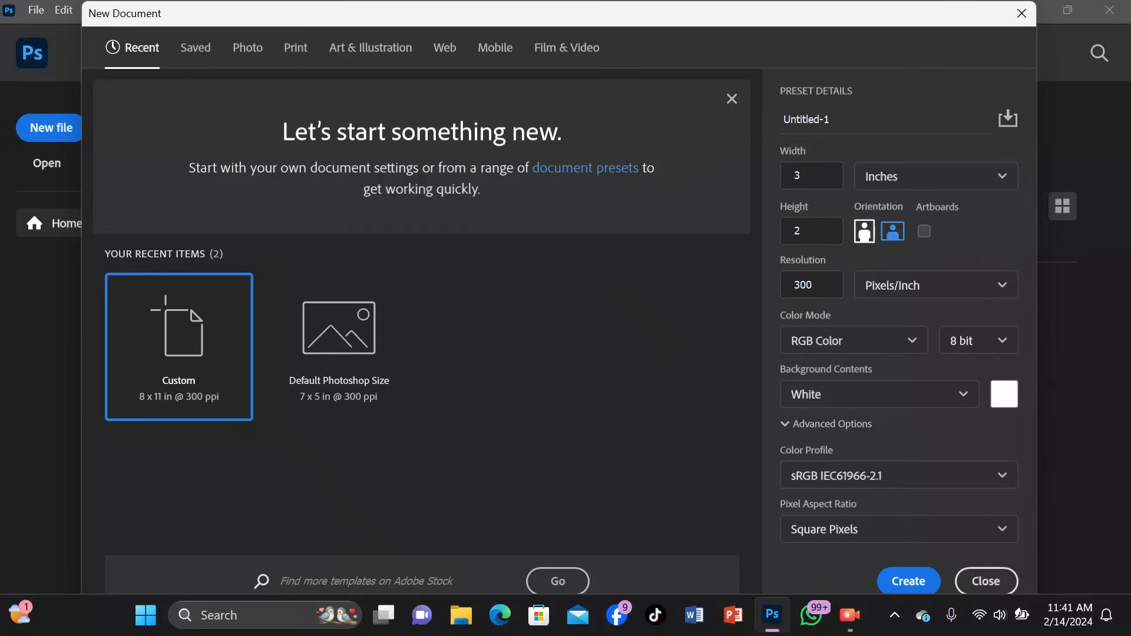
pyautogui.click(864, 232)
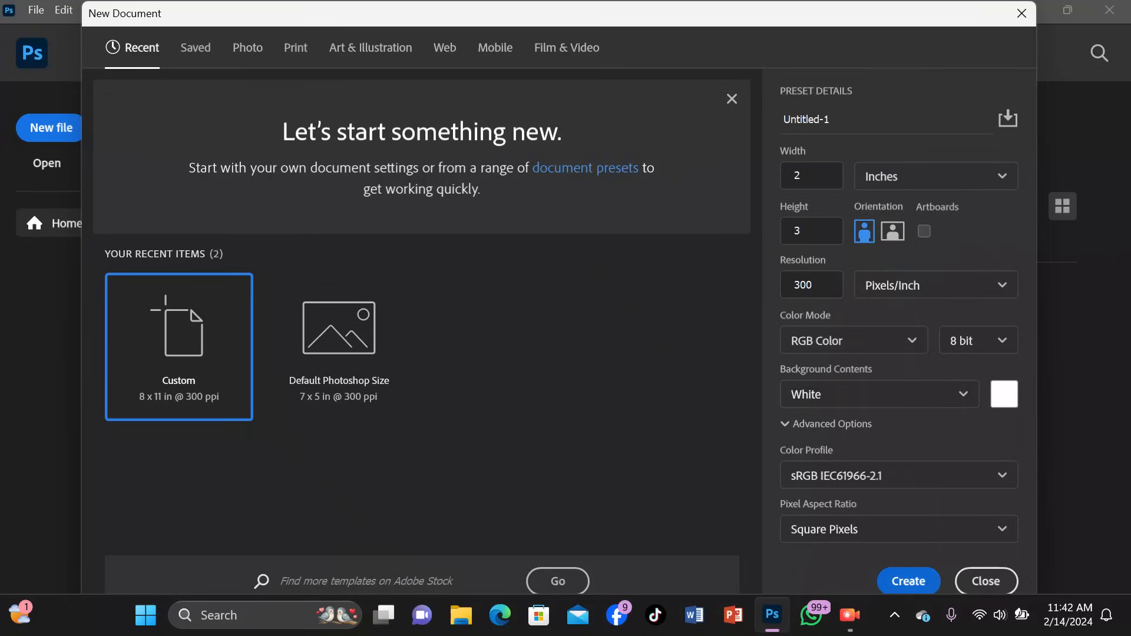
pyautogui.click(909, 581)
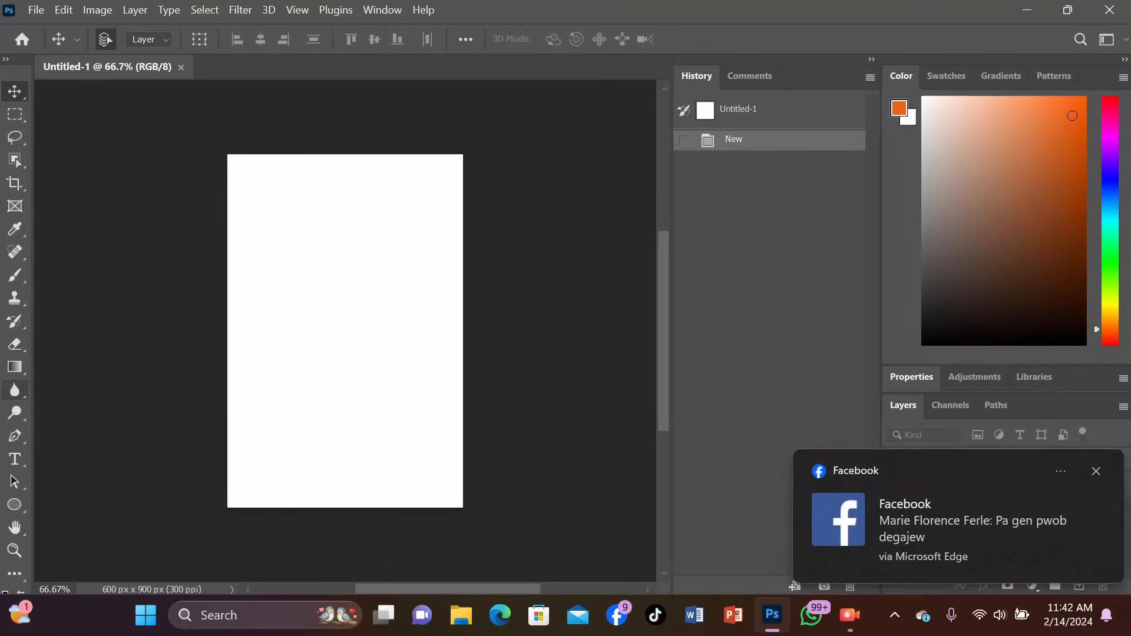
# Step: Draw an orange five-sided polygon about 518 x 469 px and move it up so it runs off the page's upper edge
pyautogui.click(14, 504)
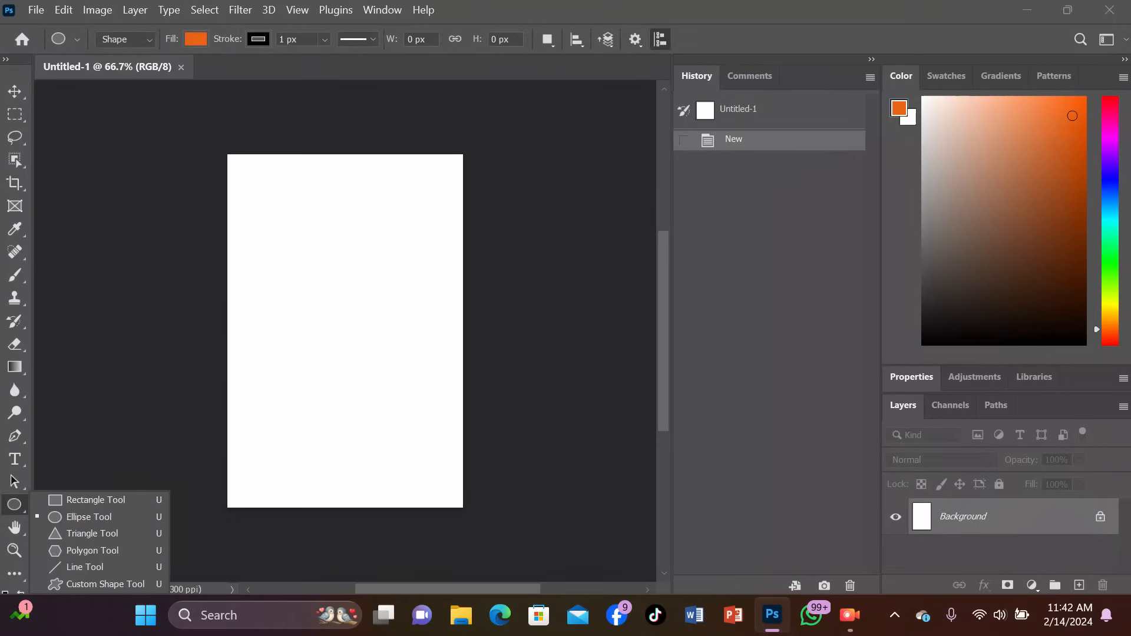
pyautogui.click(92, 550)
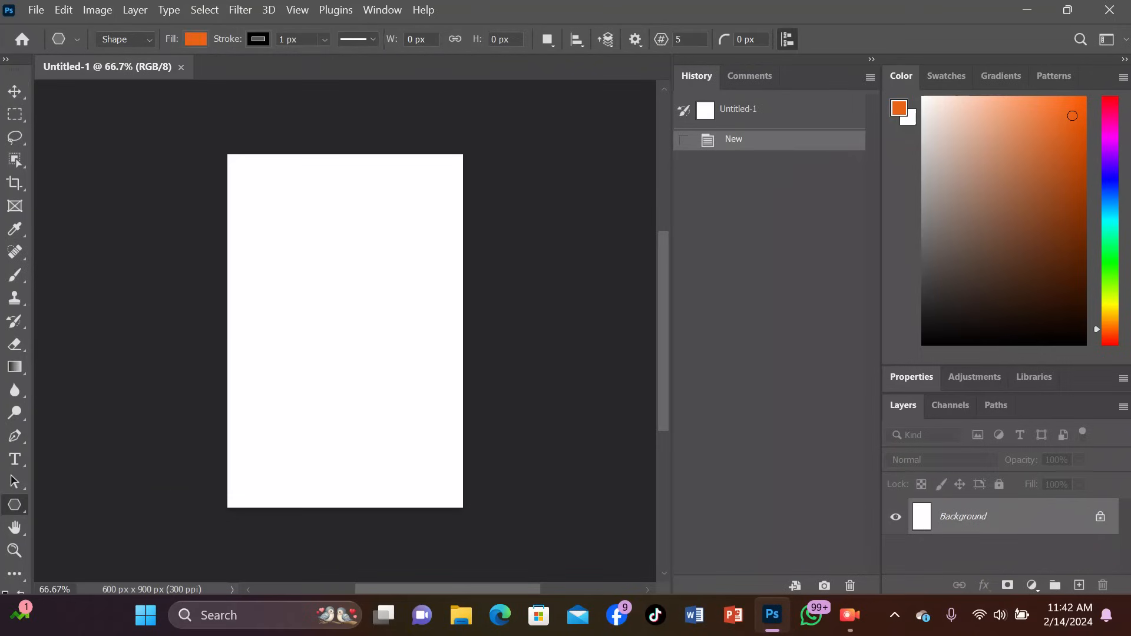
pyautogui.moveTo(242, 139); pyautogui.dragTo(446, 323)
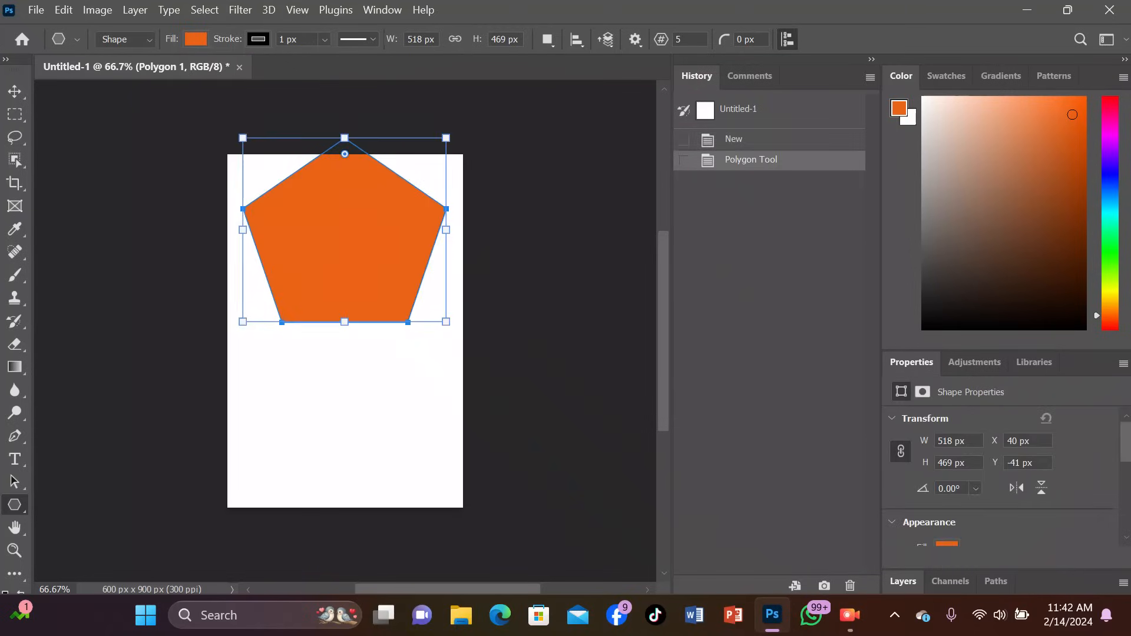
pyautogui.press('v')
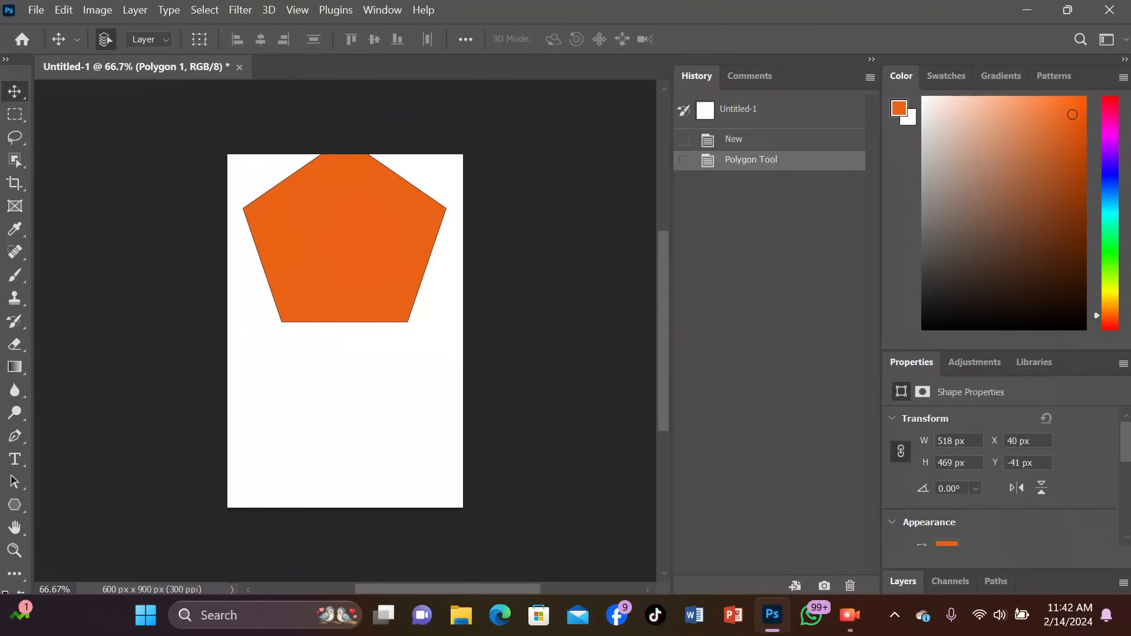
pyautogui.moveTo(351, 207); pyautogui.dragTo(352, 140)
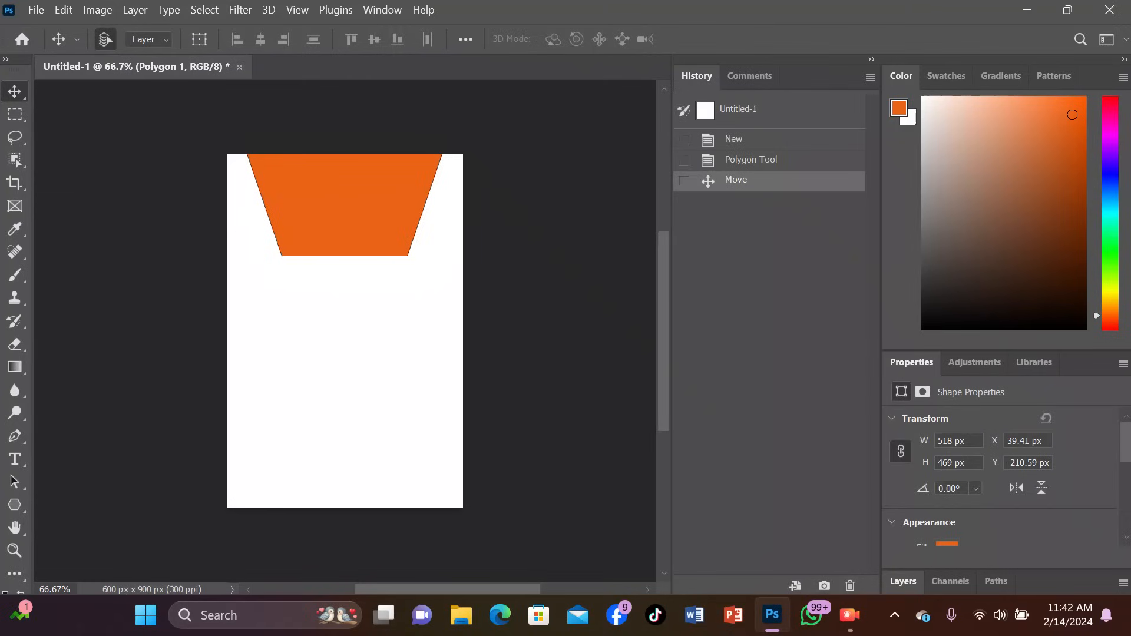
# Step: Duplicate the polygon, rotate the copy 180°, and move it down so only its flat end shows at the page's lower edge
pyautogui.hotkey('ctrl', 'c')
pyautogui.hotkey('ctrl', 'v')
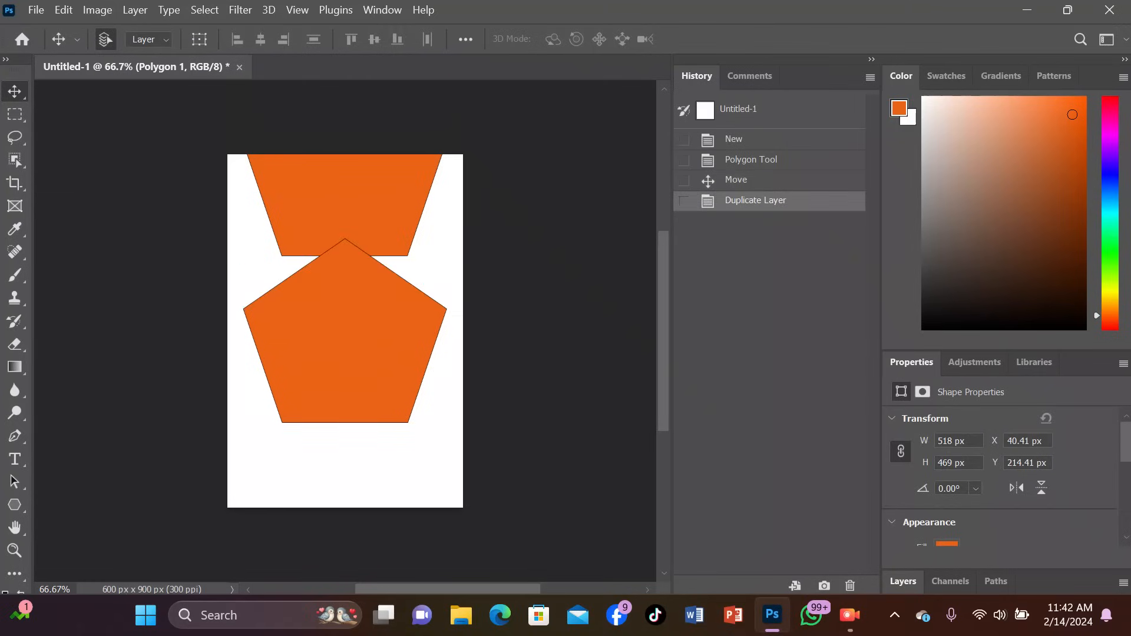
pyautogui.rightClick(366, 355)
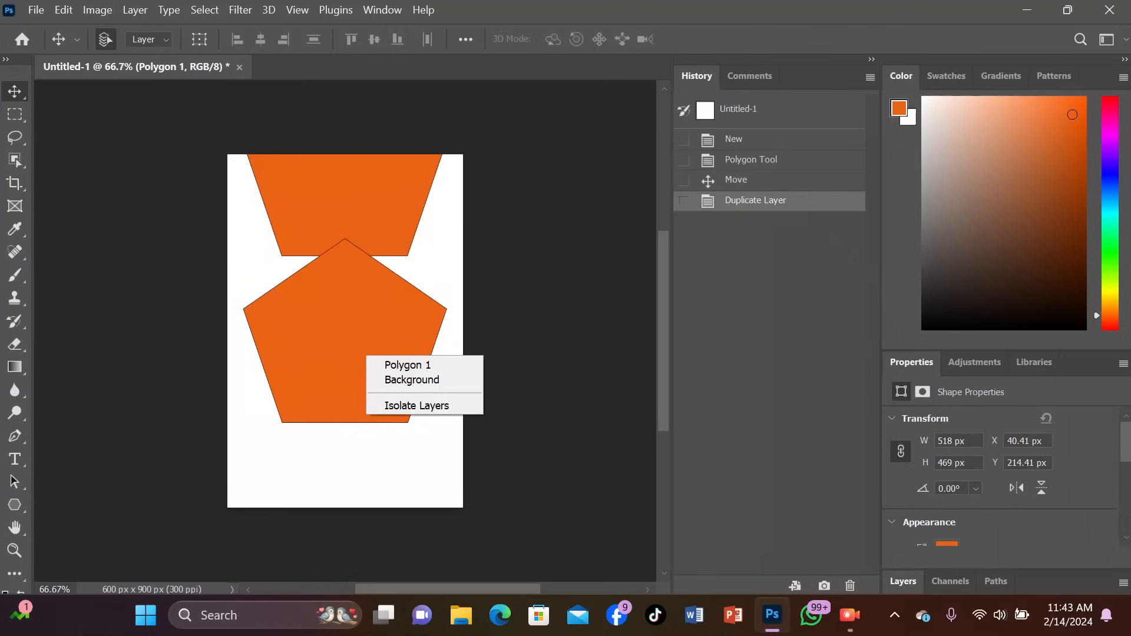
pyautogui.press('Escape')
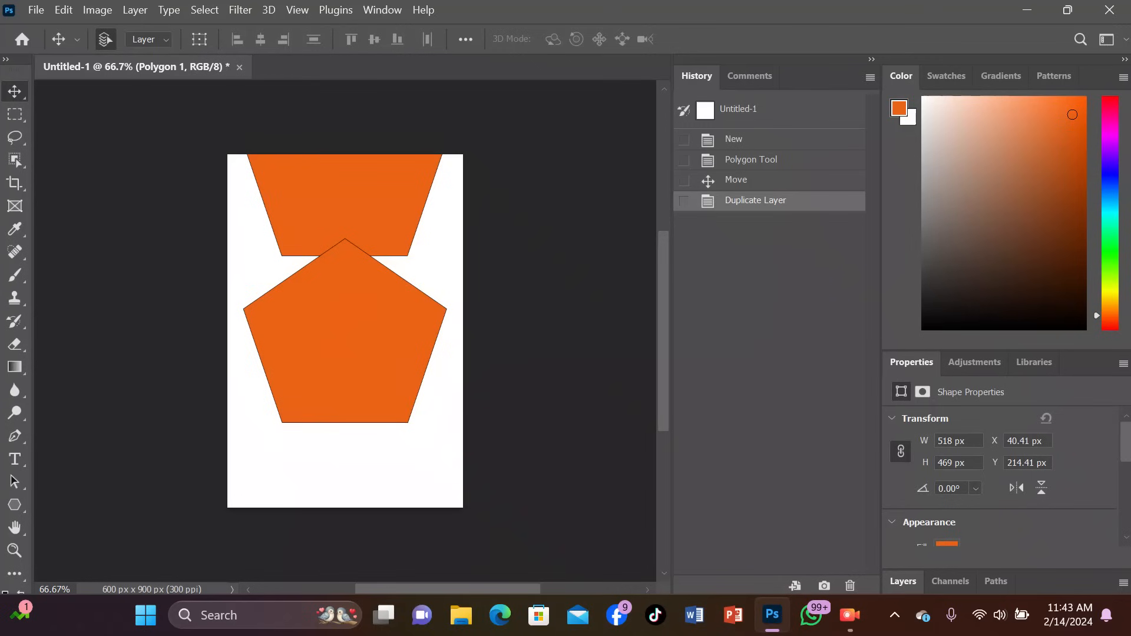
pyautogui.hotkey('ctrl', 't')
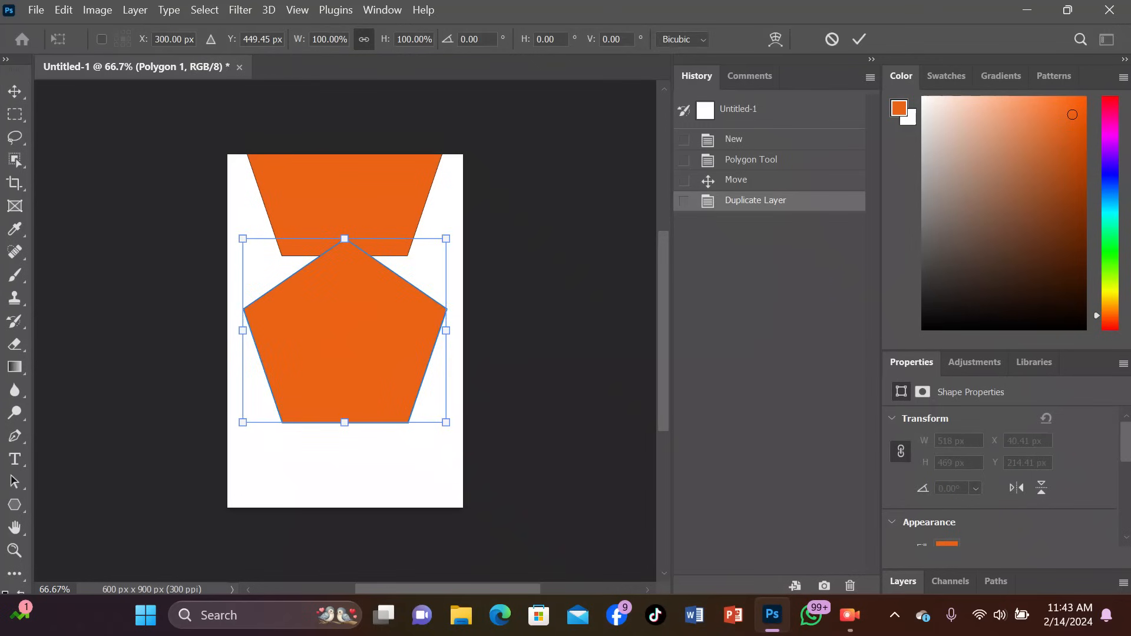
pyautogui.rightClick(385, 215)
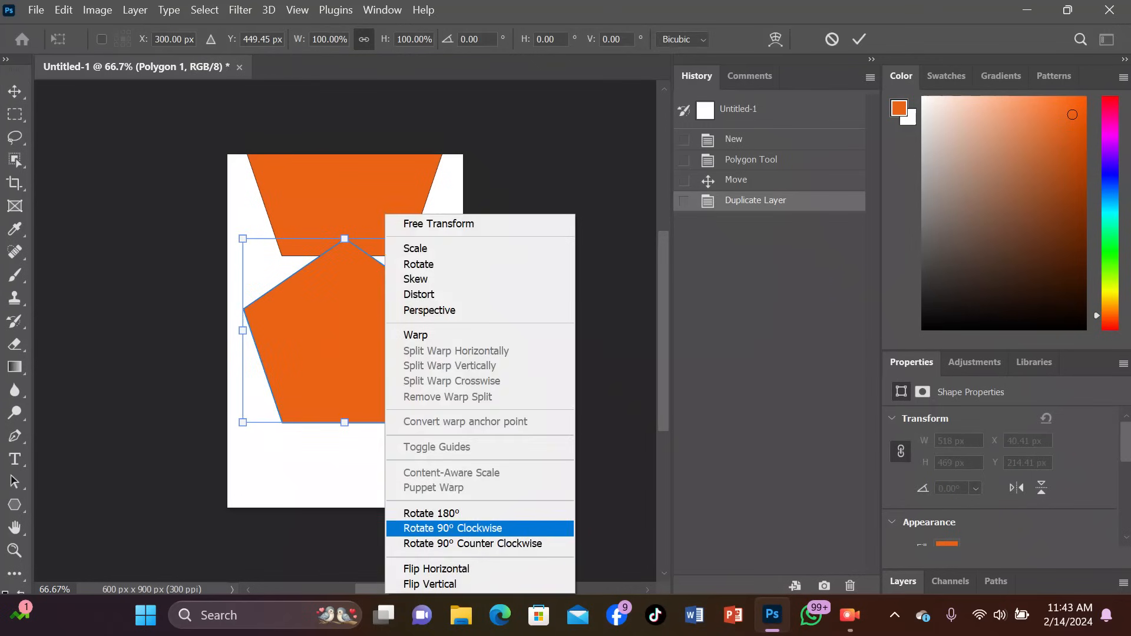
pyautogui.click(431, 513)
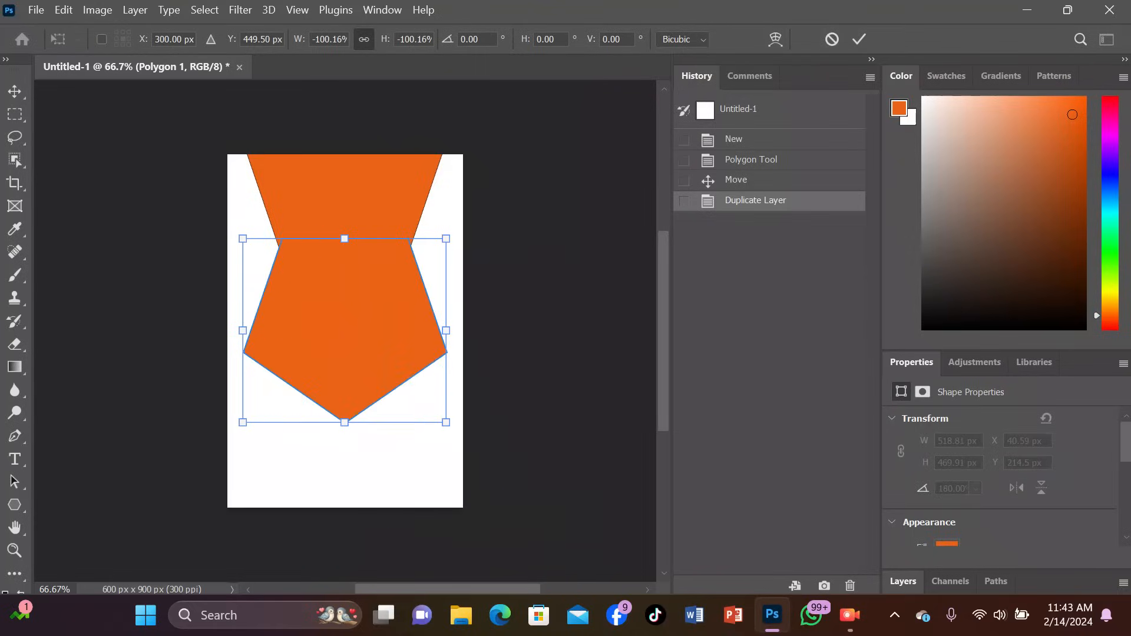
pyautogui.moveTo(377, 295); pyautogui.dragTo(380, 533)
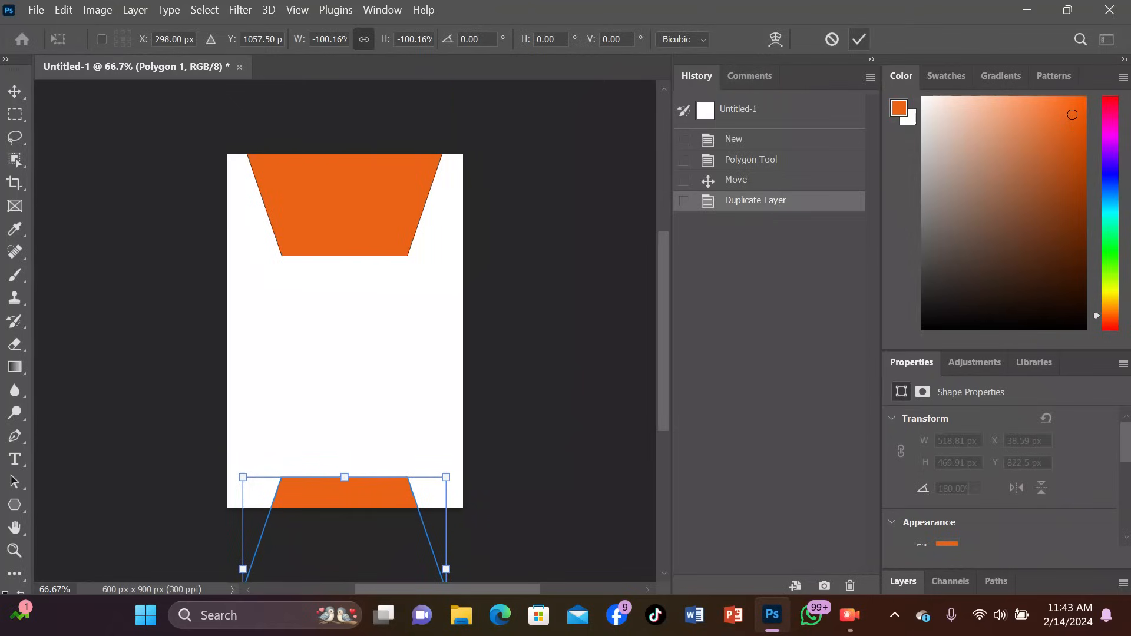
pyautogui.click(859, 39)
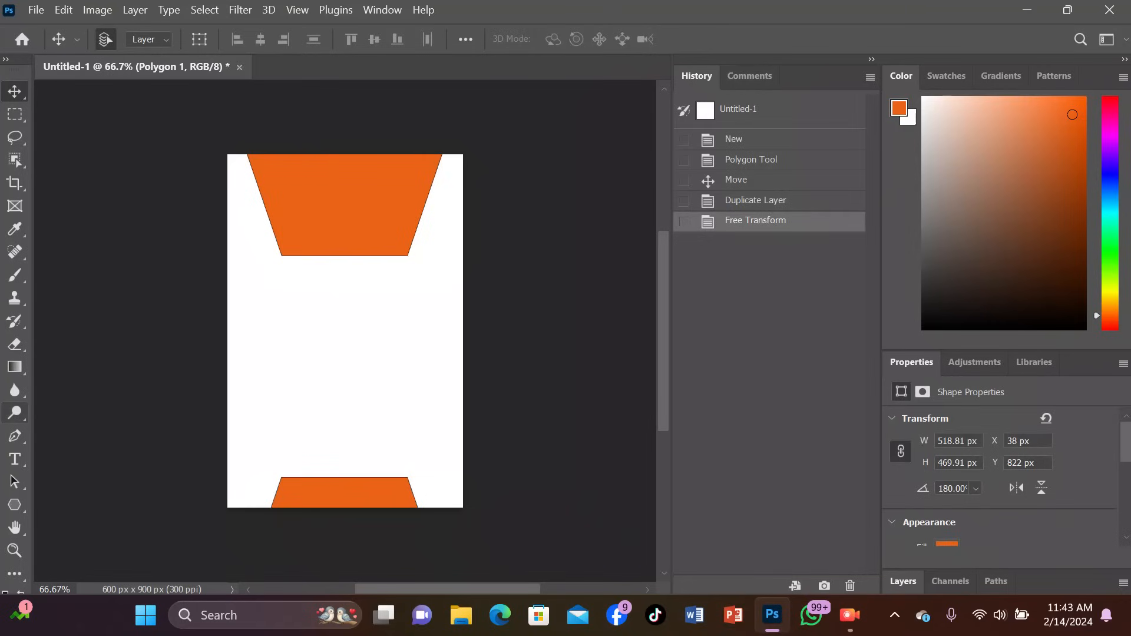
# Step: Draw an orange ellipse about 327 x 252 px overlapping the lower end of the upper polygon
pyautogui.rightClick(15, 504)
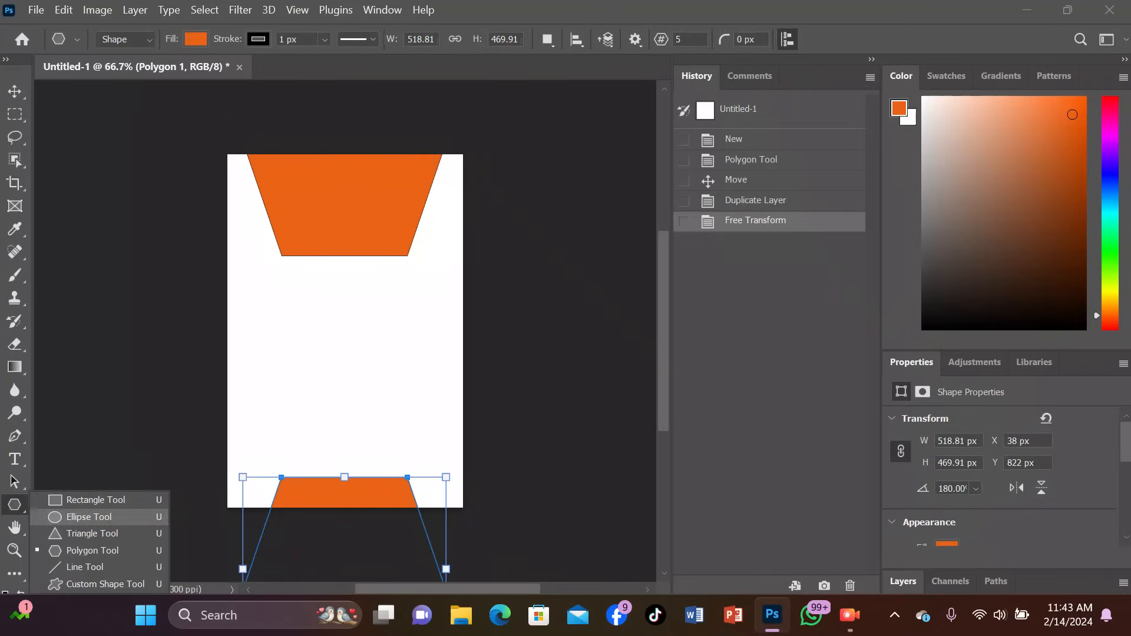
pyautogui.click(77, 518)
pyautogui.moveTo(281, 213); pyautogui.dragTo(408, 313)
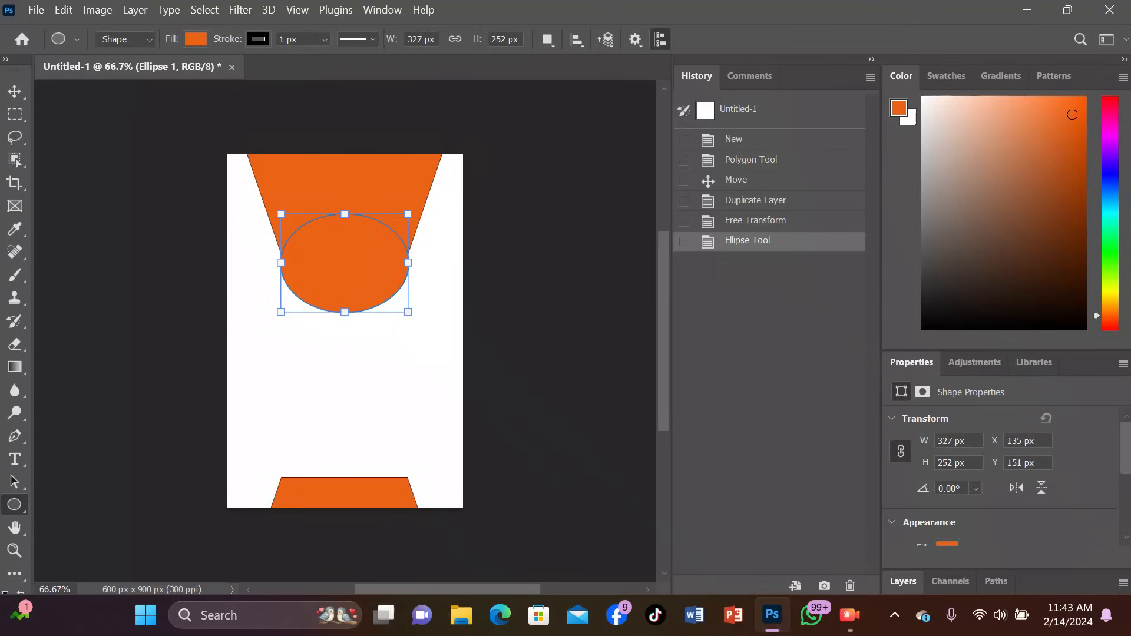
pyautogui.rightClick(950, 582)
pyautogui.click(950, 568)
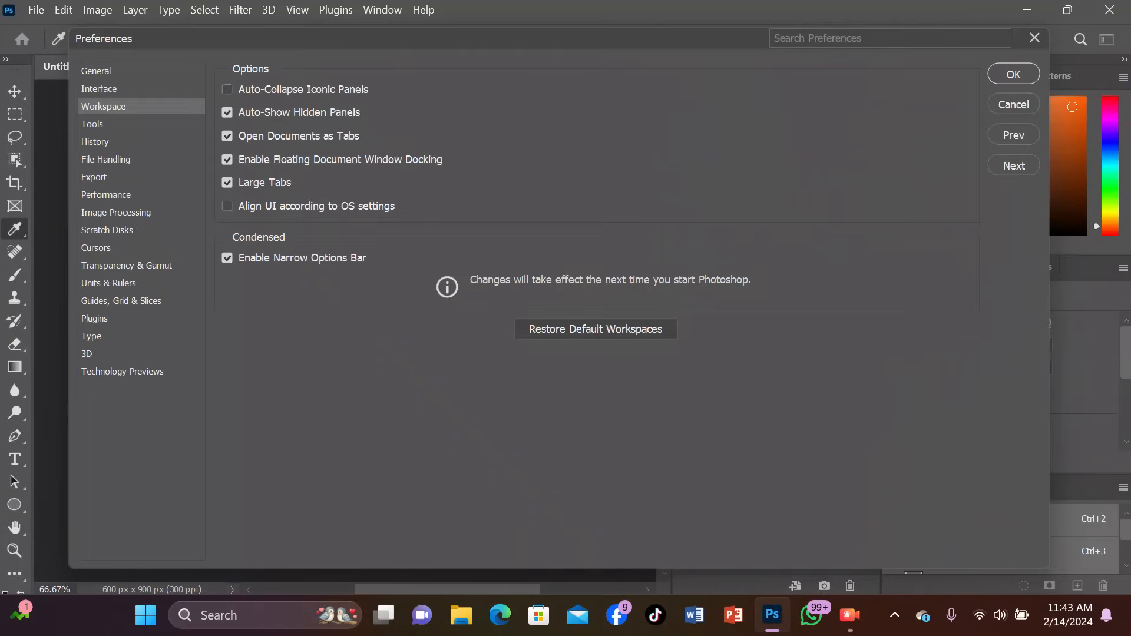
pyautogui.click(1035, 37)
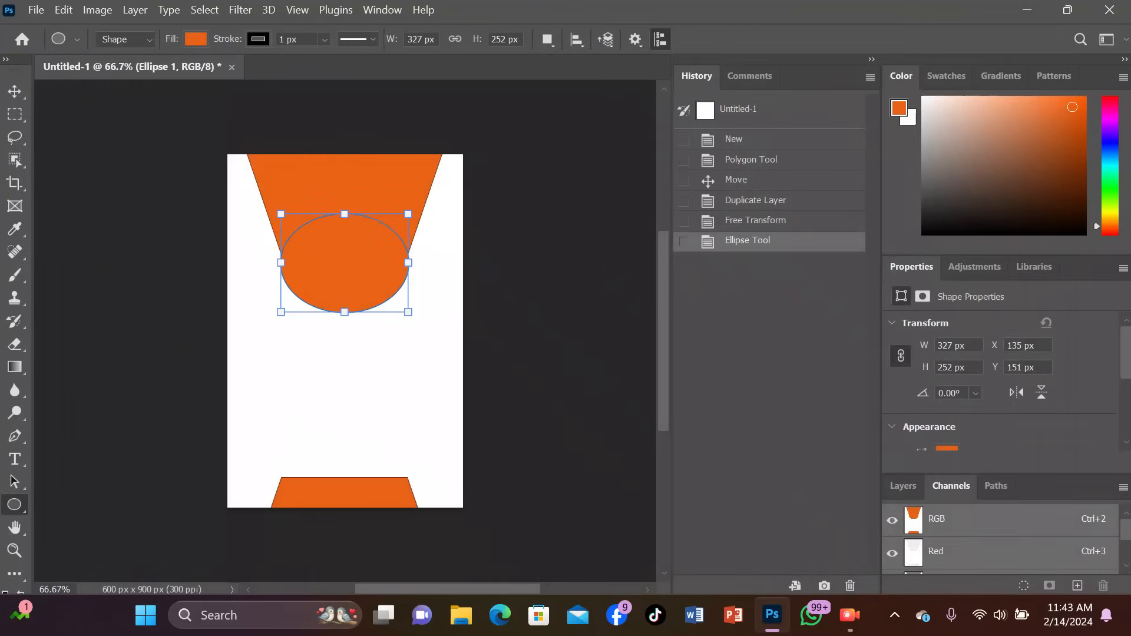
# Step: Open the ellipse layer's style settings through Pattern Overlay and switch the pattern overlay off
pyautogui.click(903, 486)
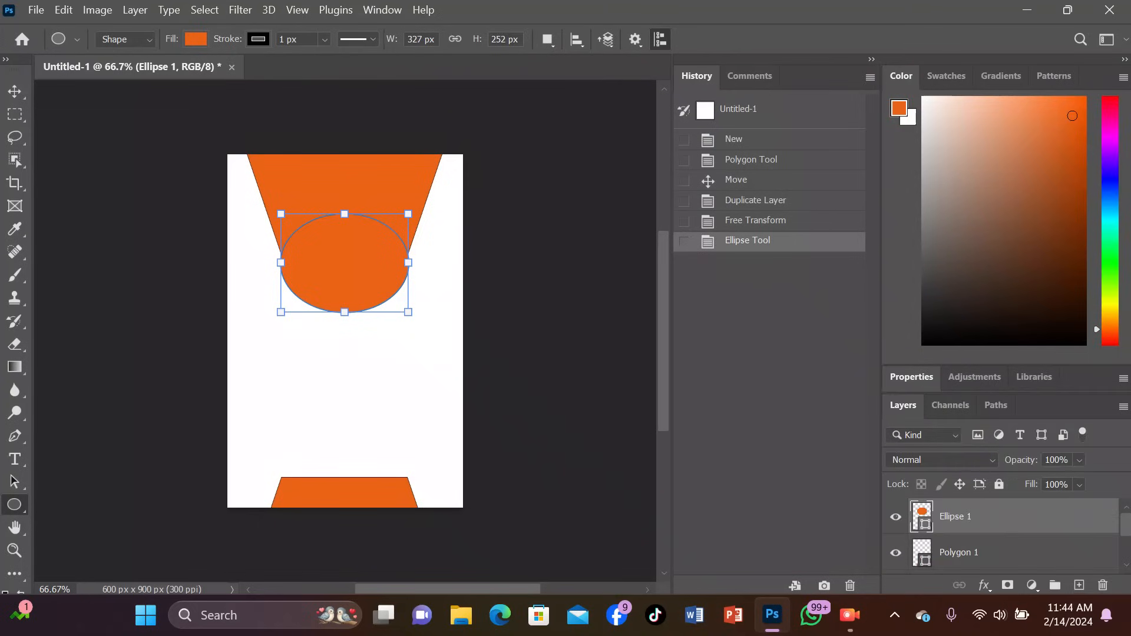
pyautogui.click(984, 585)
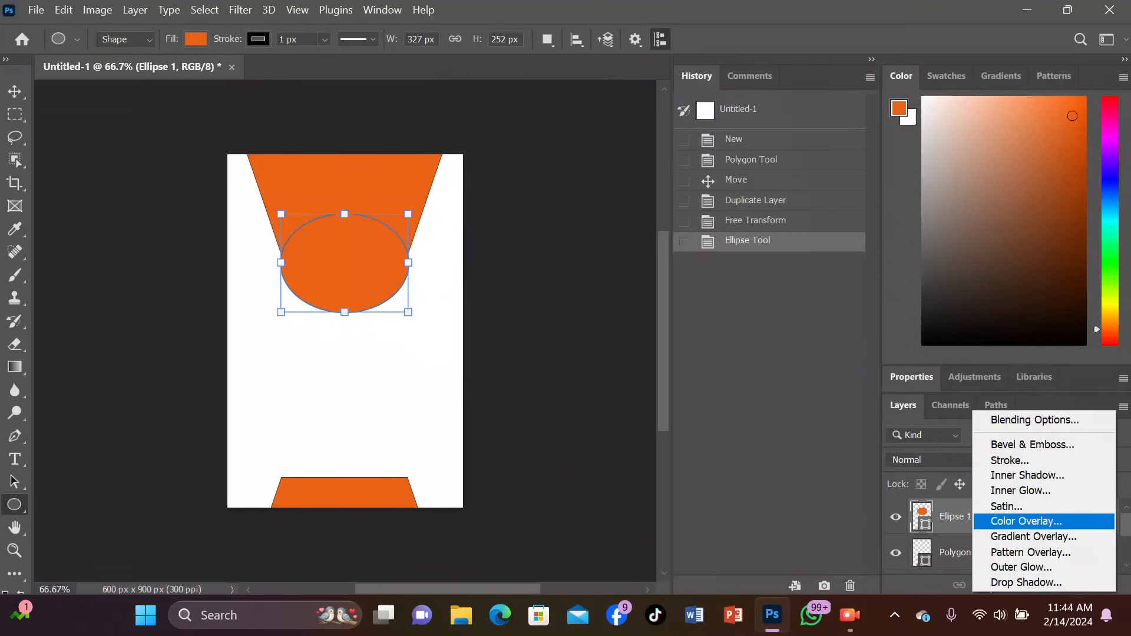
pyautogui.click(1031, 552)
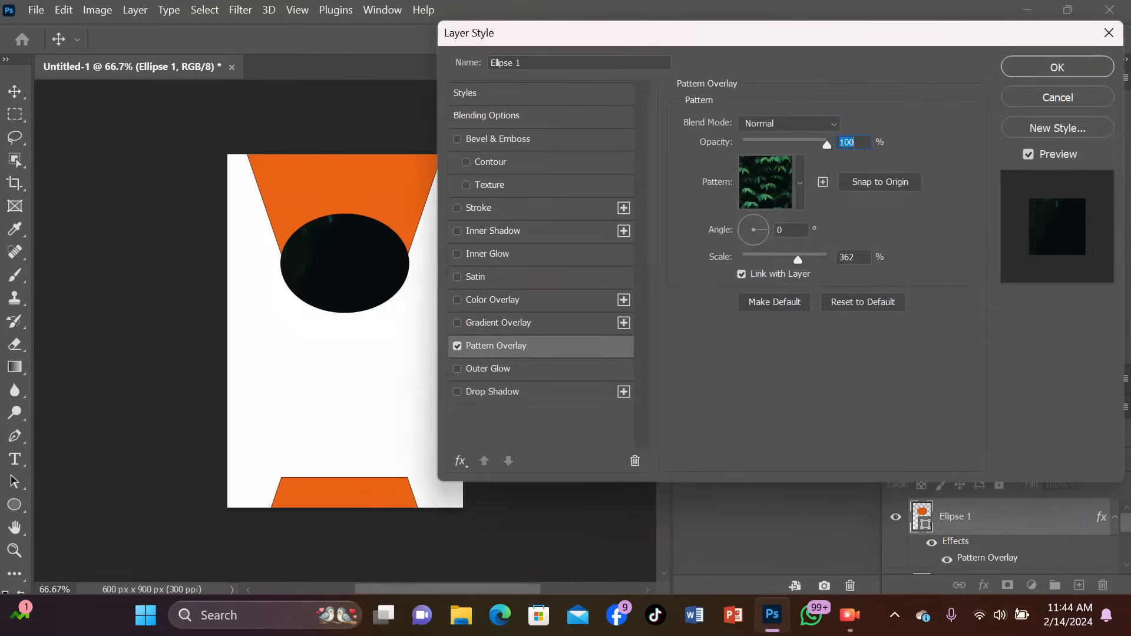
pyautogui.click(457, 346)
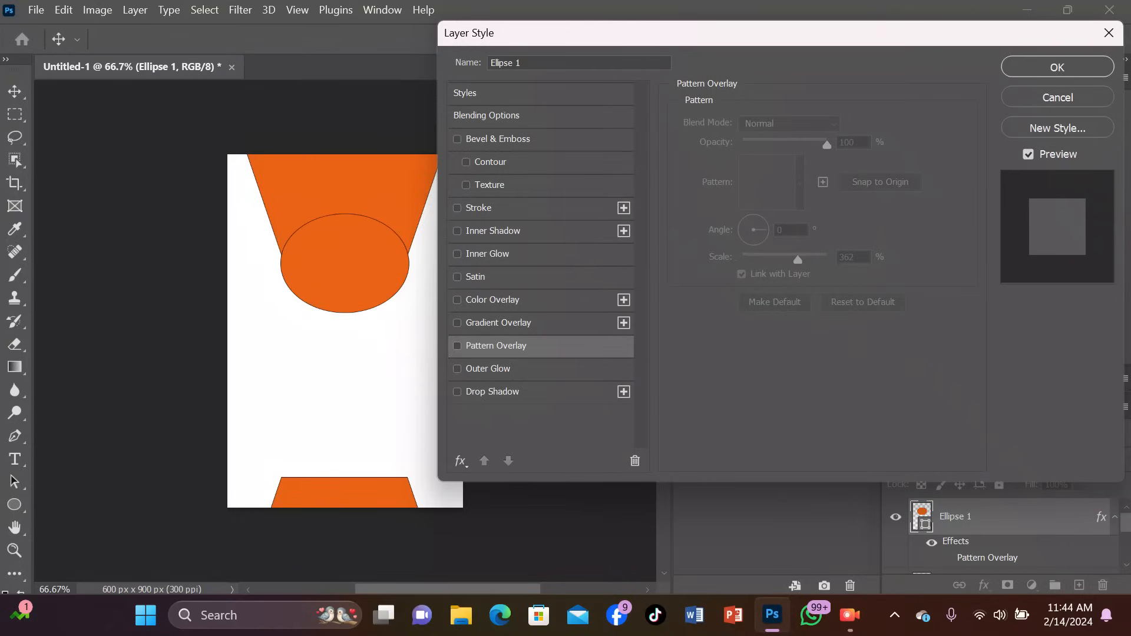
# Step: Try a Bevel & Emboss contour with a 57% range on the ellipse, then disable the Bevel & Emboss effect
pyautogui.click(466, 162)
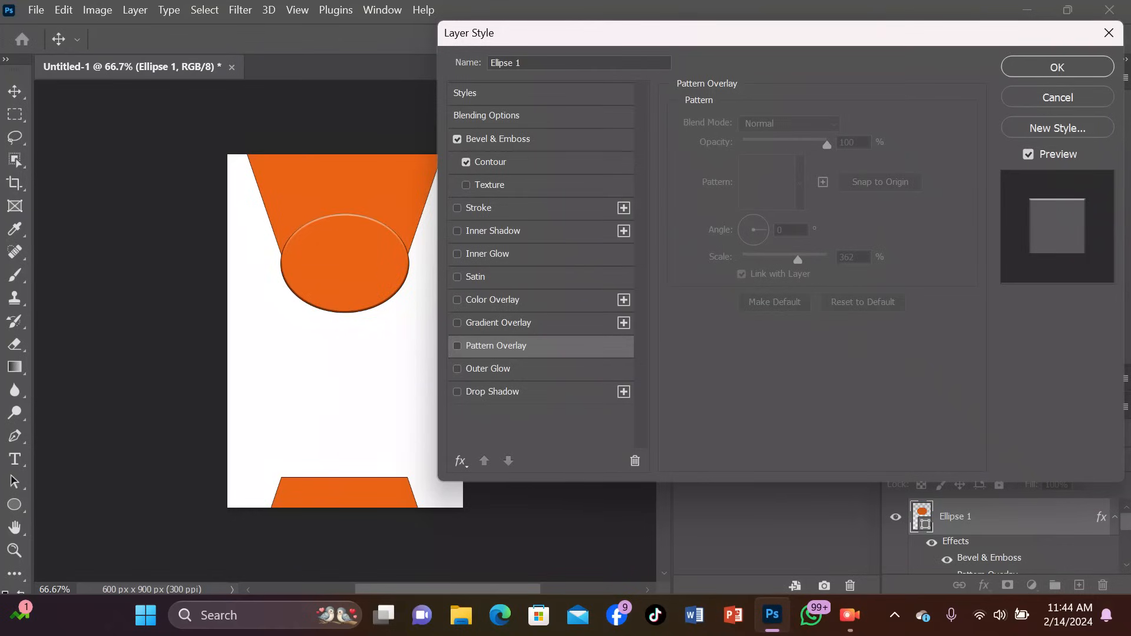
pyautogui.click(490, 162)
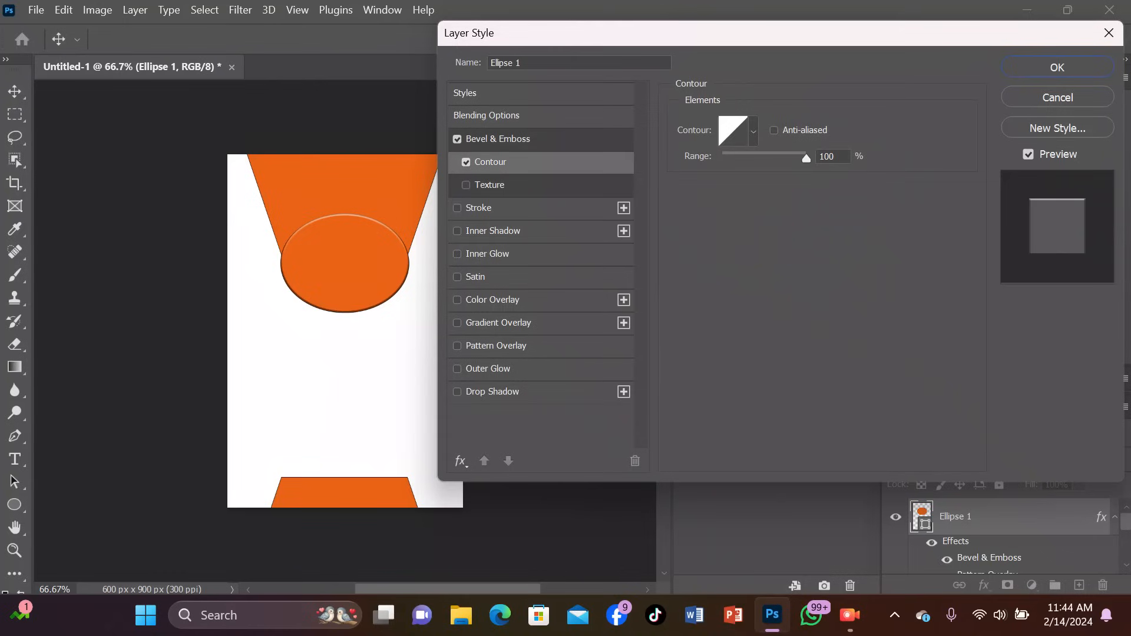
pyautogui.moveTo(806, 158); pyautogui.dragTo(770, 158)
pyautogui.click(466, 162)
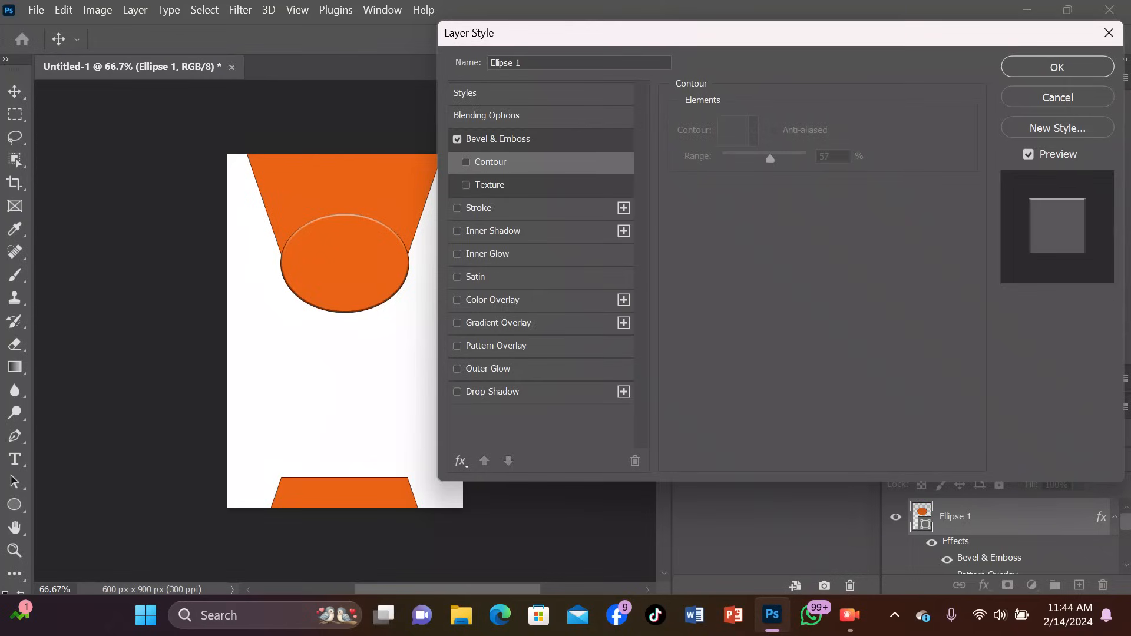
pyautogui.click(457, 139)
pyautogui.click(457, 140)
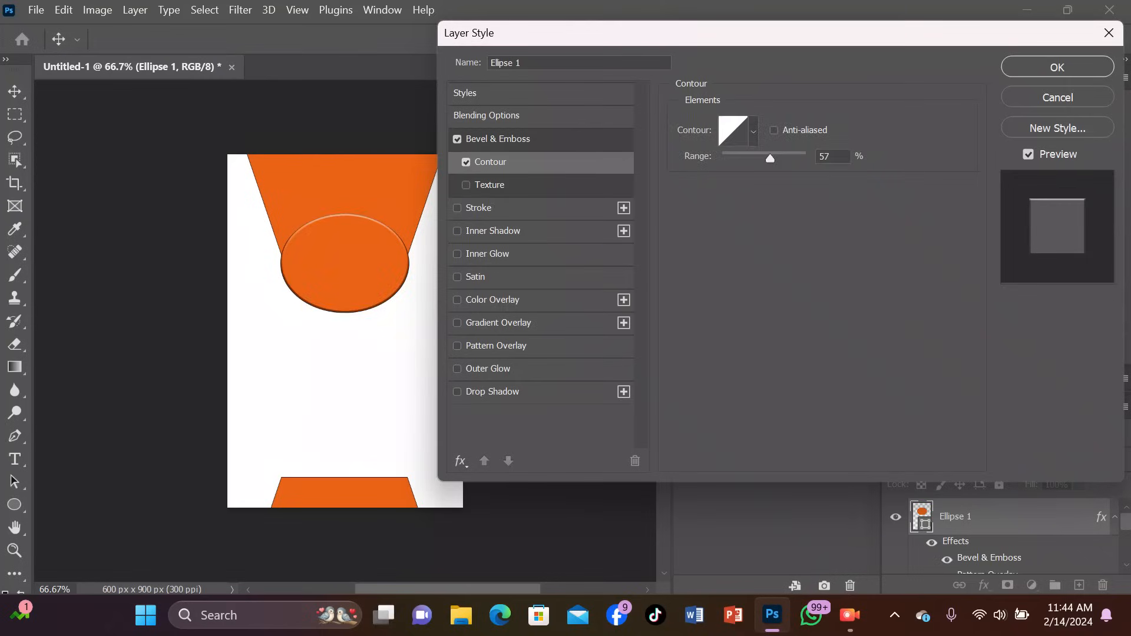
pyautogui.click(457, 139)
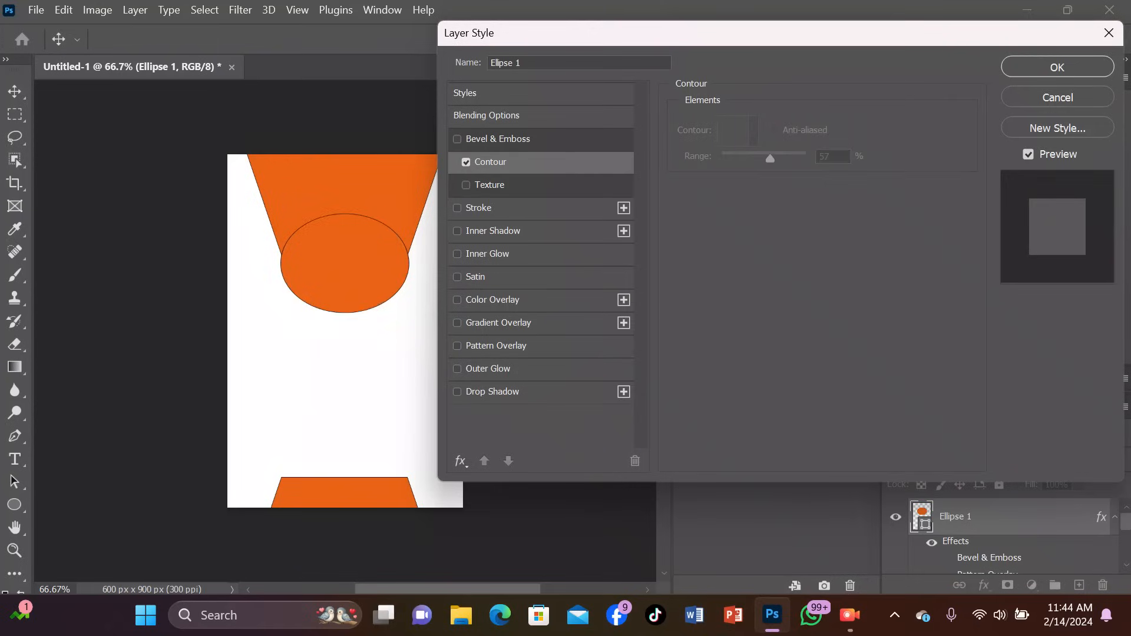
pyautogui.click(457, 139)
pyautogui.click(457, 139)
# Step: Apply a white (#ffffff) Color Overlay to the ellipse with Normal blend mode at 100% opacity
pyautogui.click(492, 300)
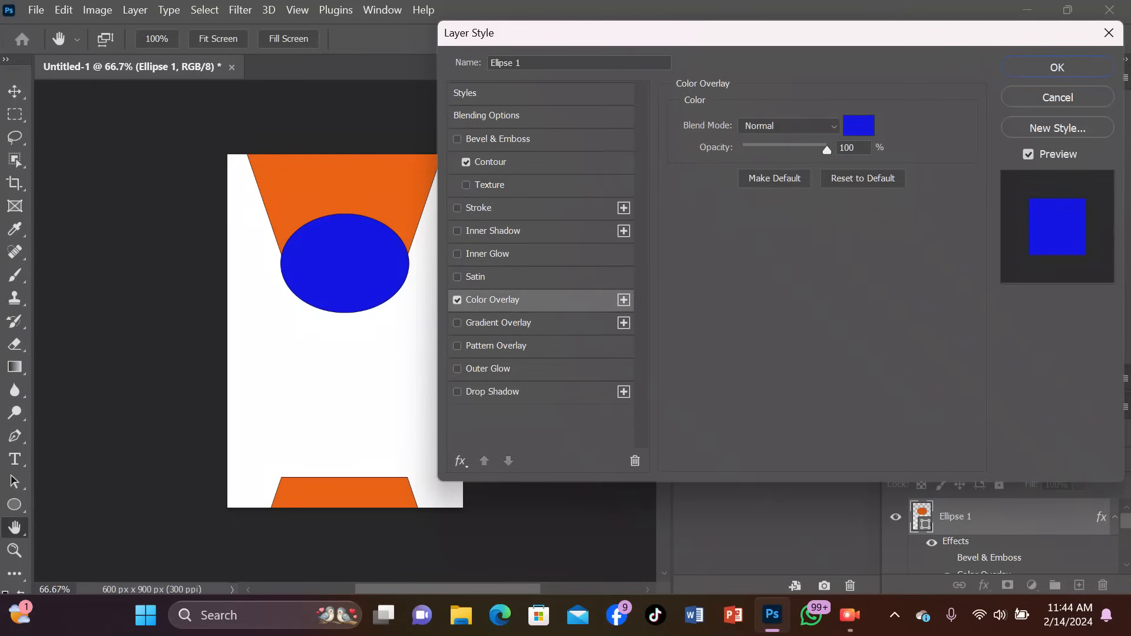
pyautogui.click(859, 125)
pyautogui.click(343, 115)
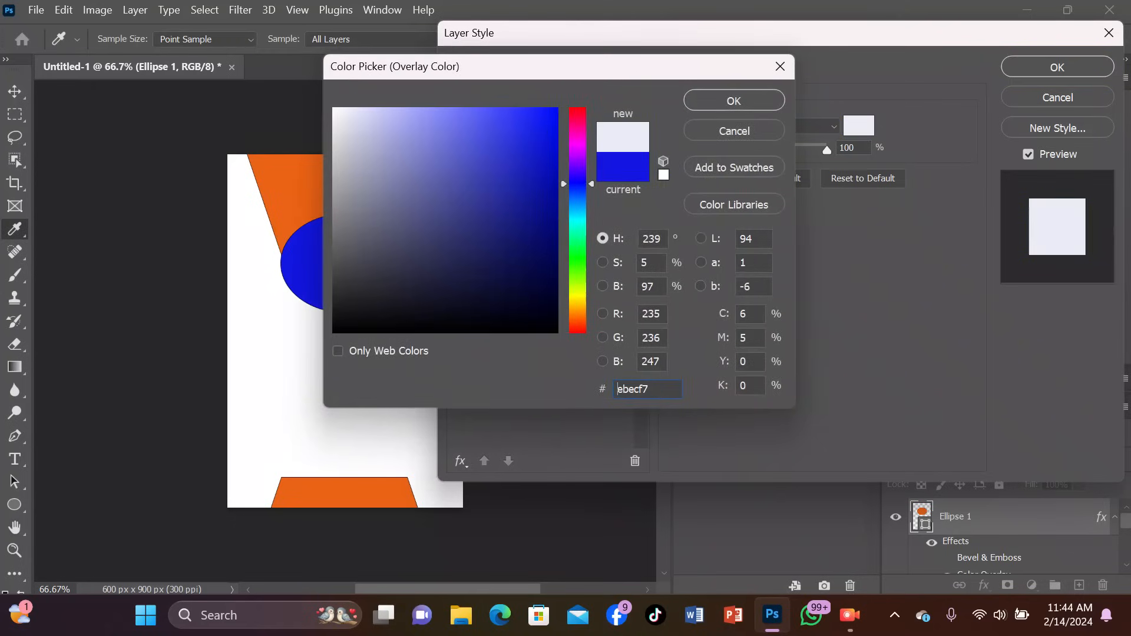
pyautogui.moveTo(344, 115); pyautogui.dragTo(333, 109)
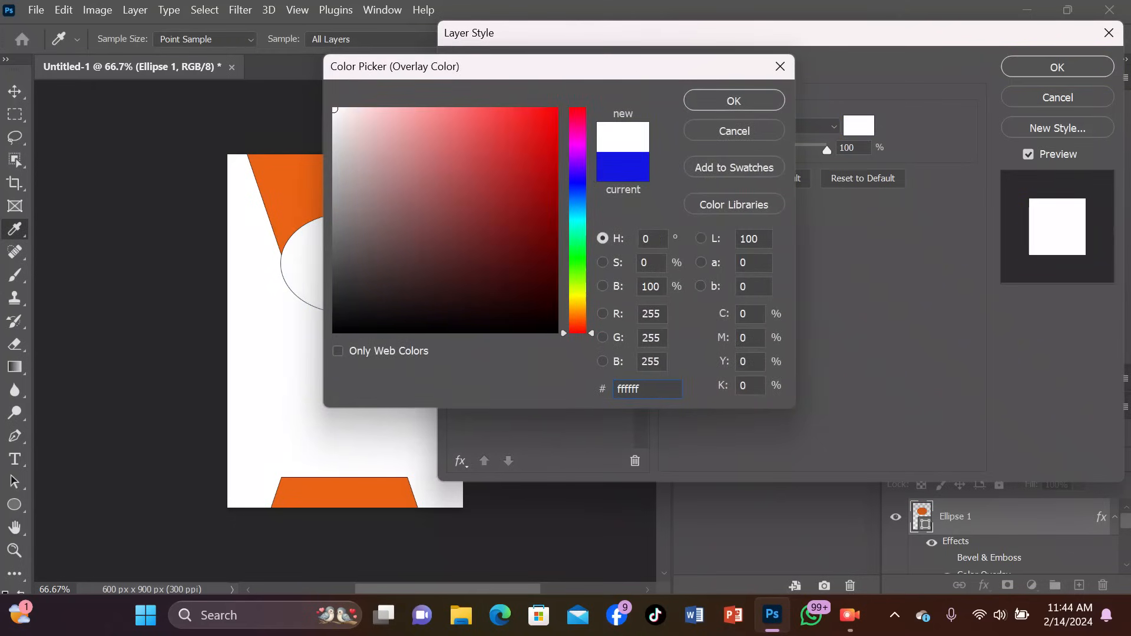
pyautogui.click(733, 101)
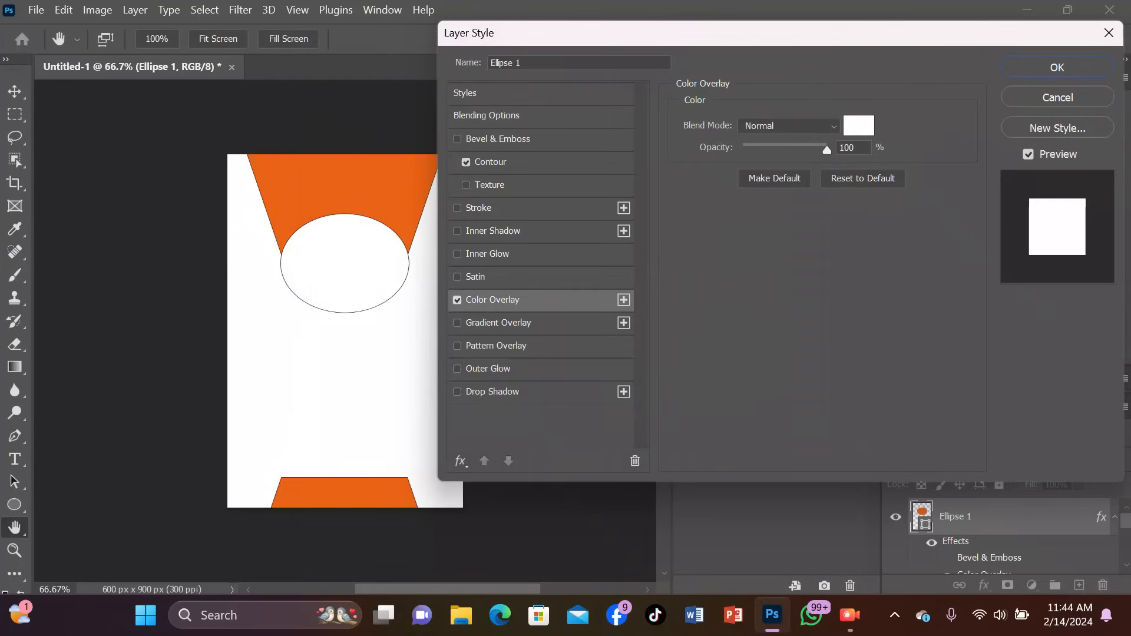
pyautogui.click(1057, 67)
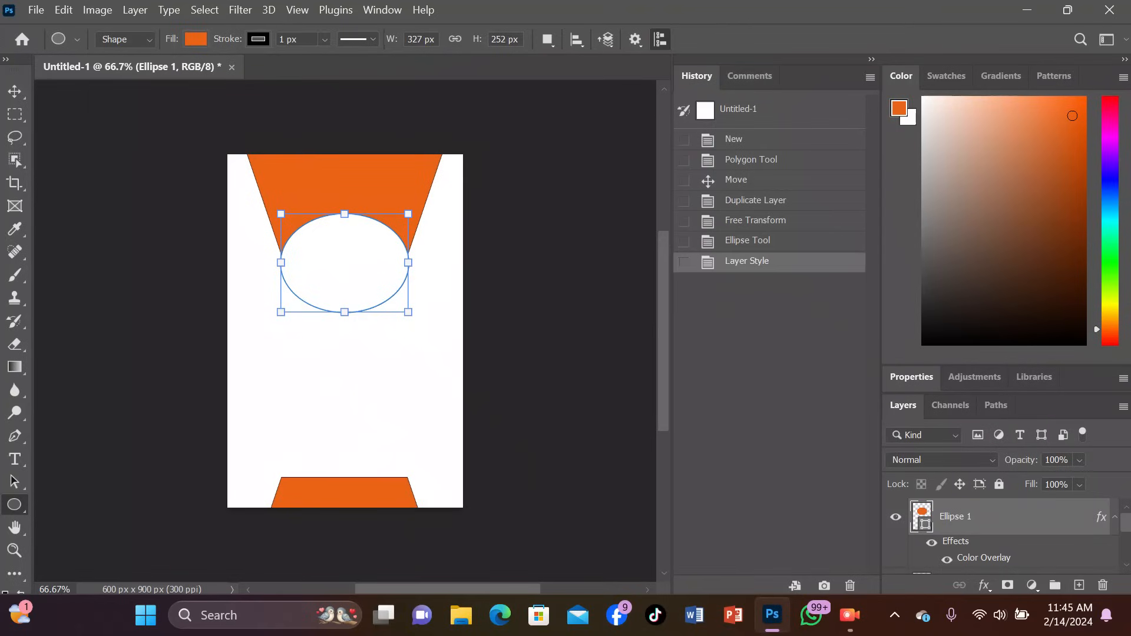
# Step: Thicken the ellipse's stroke to 10.14 px
pyautogui.click(323, 39)
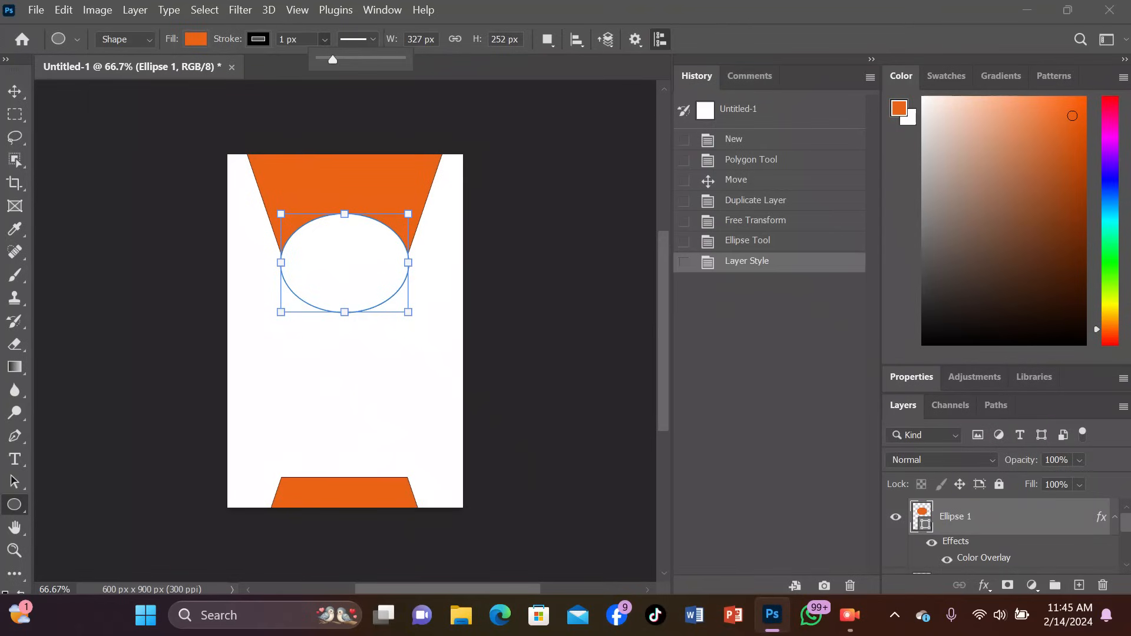
pyautogui.moveTo(333, 60); pyautogui.dragTo(335, 59)
pyautogui.moveTo(339, 59); pyautogui.dragTo(332, 59)
pyautogui.moveTo(332, 60); pyautogui.dragTo(335, 59)
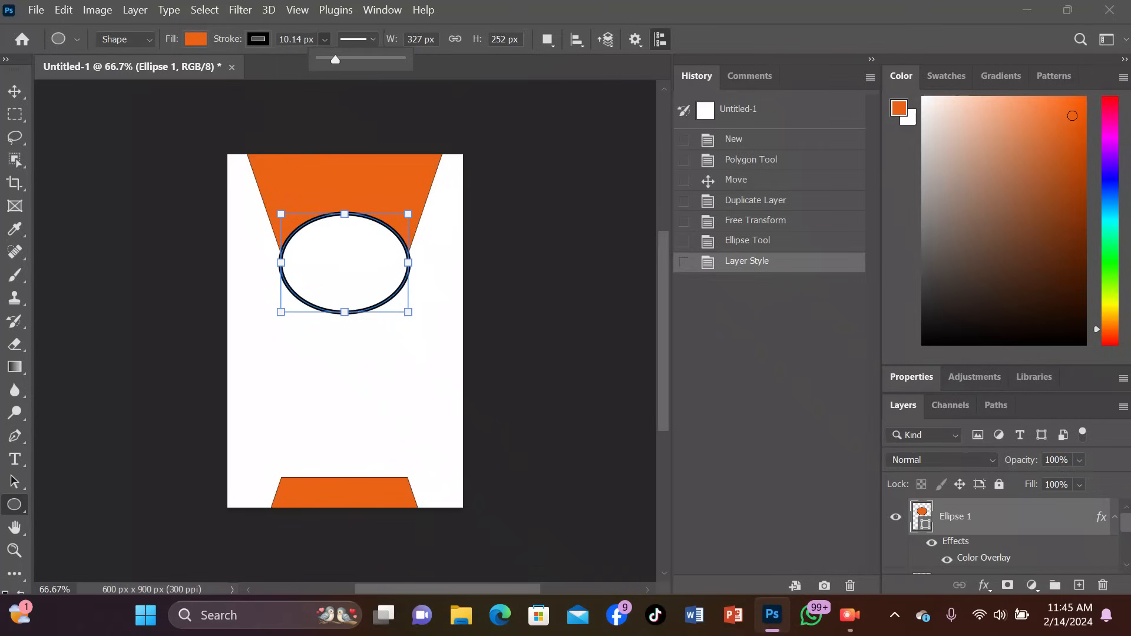
# Step: Change the ellipse's stroke to a dashed line and colour it orange from the recently used colours
pyautogui.click(358, 39)
pyautogui.click(357, 39)
pyautogui.click(358, 38)
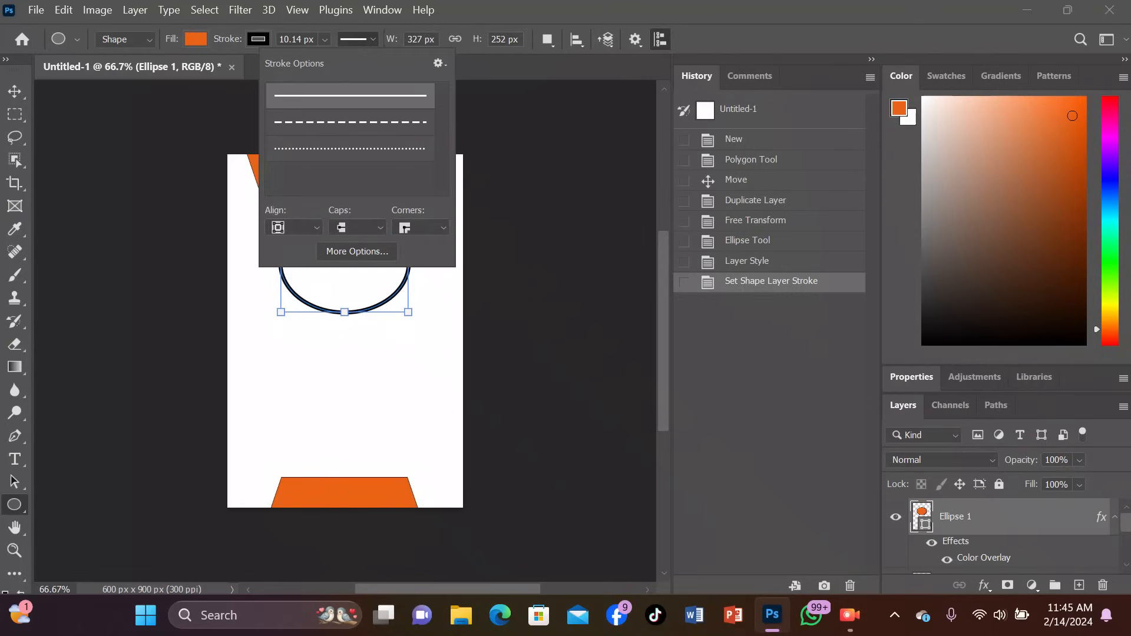
pyautogui.click(350, 122)
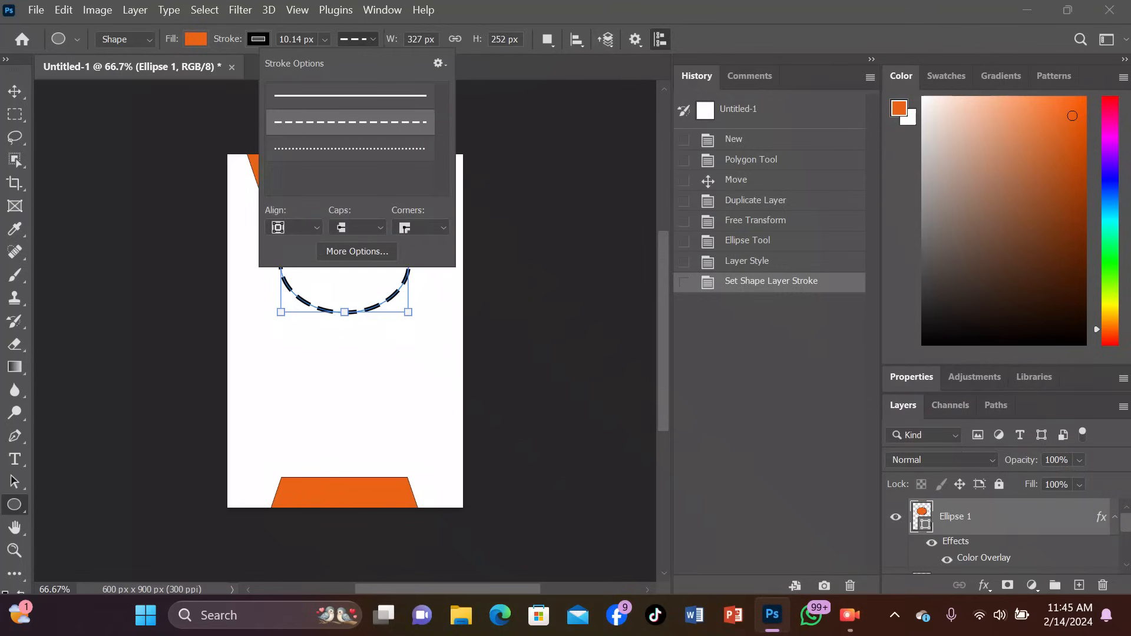
pyautogui.click(258, 38)
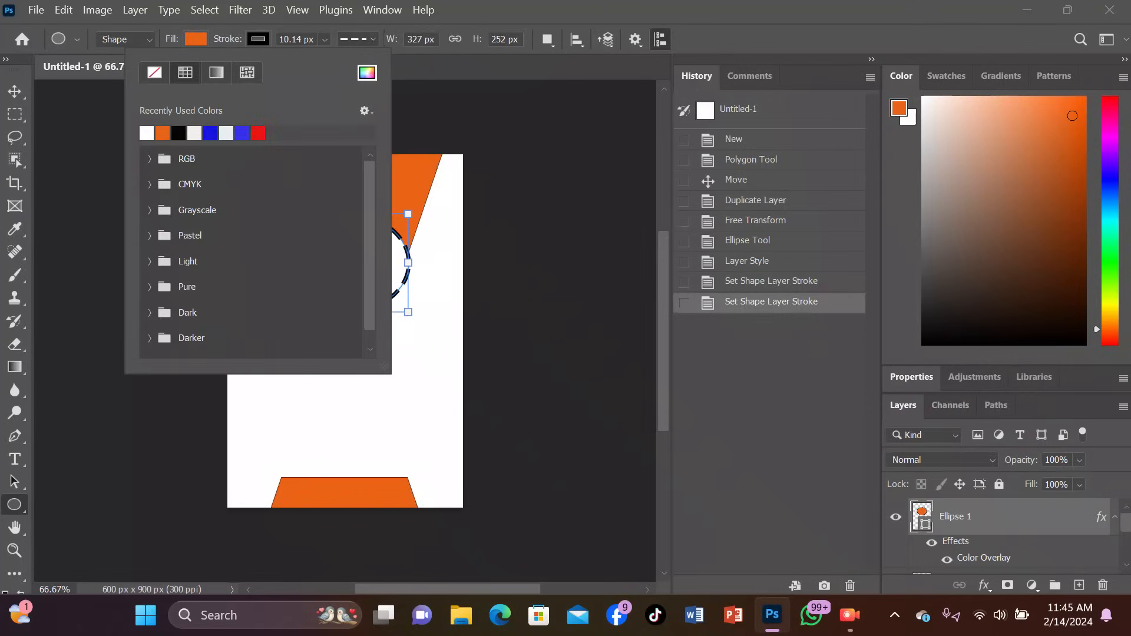
pyautogui.click(162, 133)
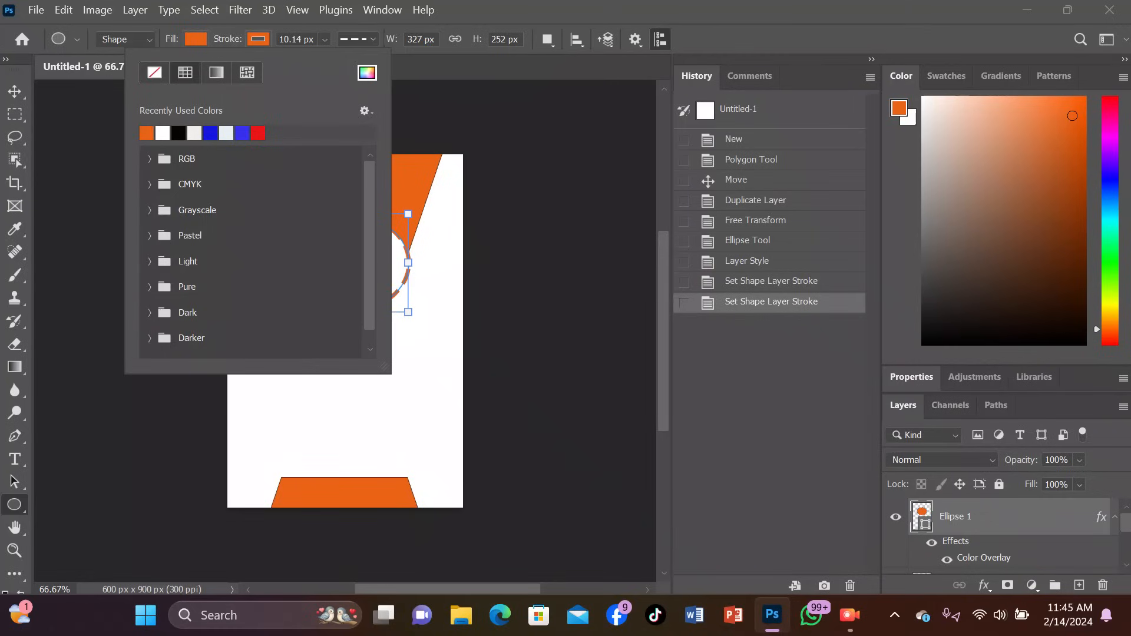
pyautogui.click(520, 179)
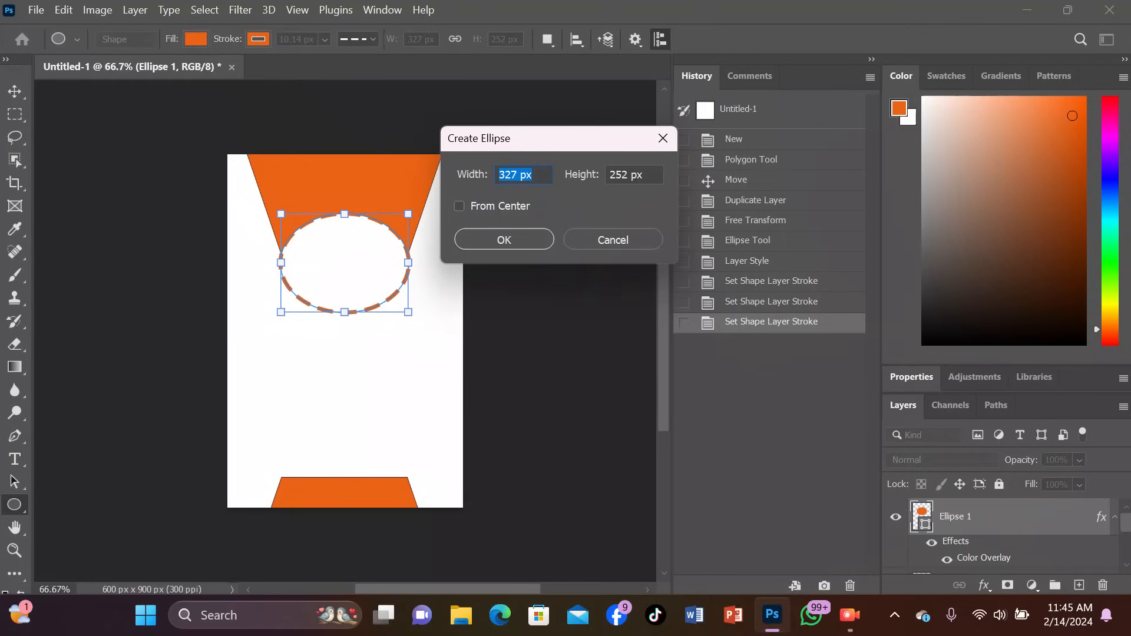
pyautogui.press('Return')
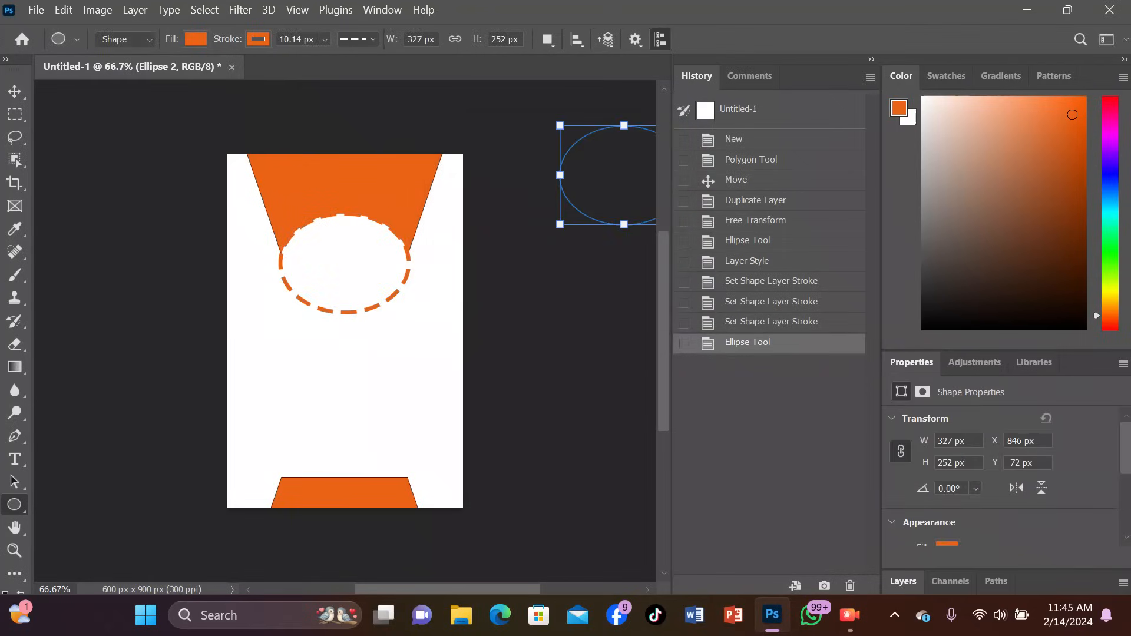
pyautogui.press('Delete')
pyautogui.press('v')
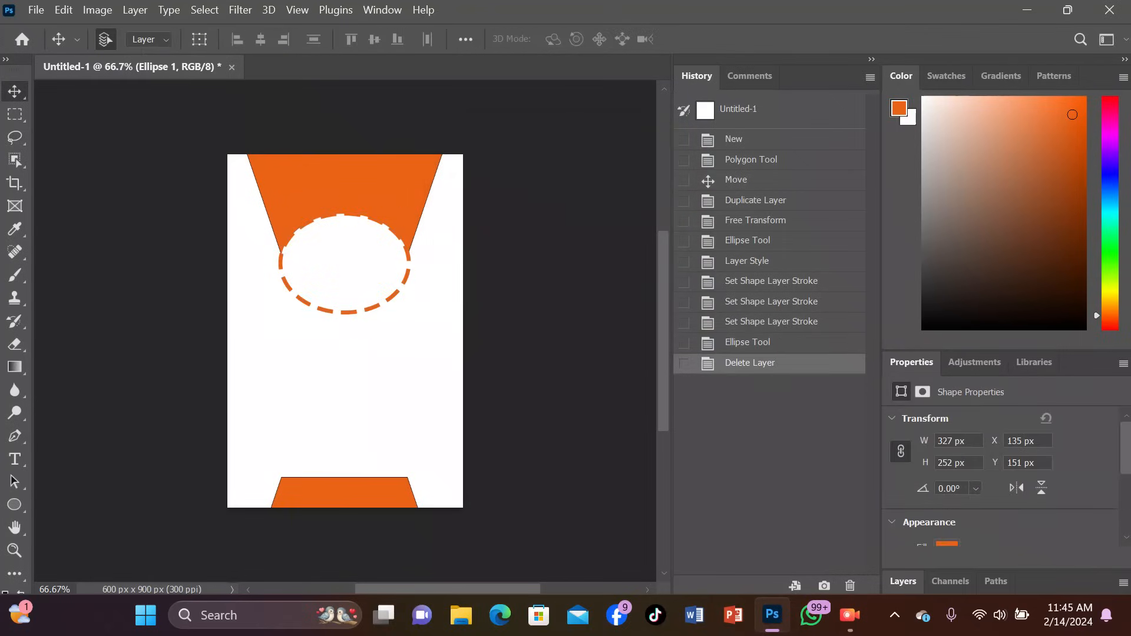
pyautogui.click(542, 260)
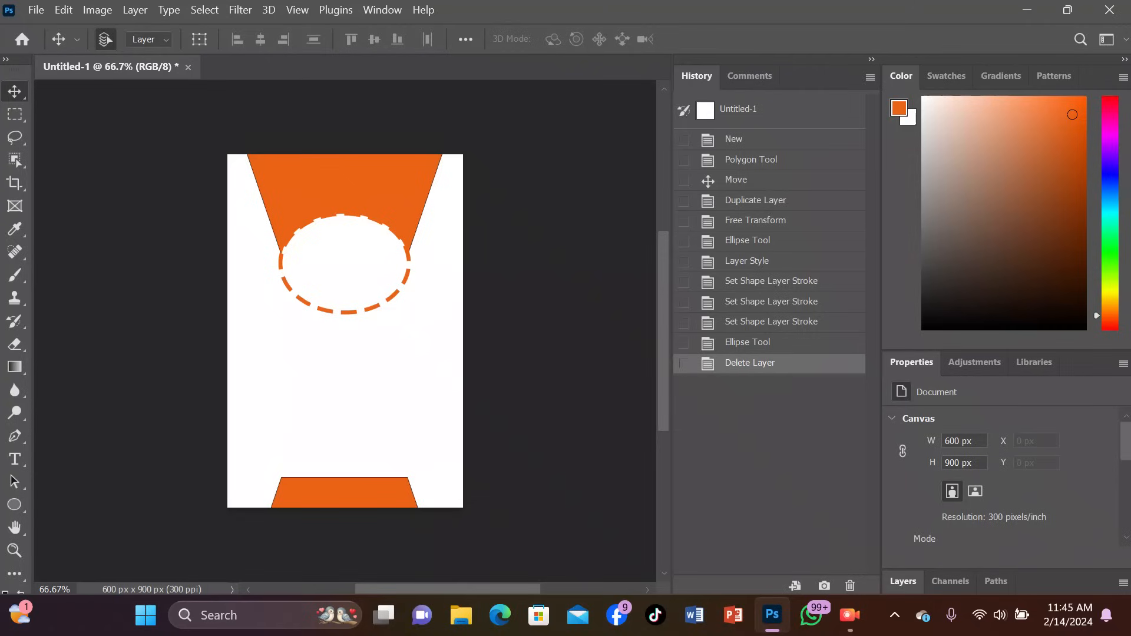
# Step: Select the upper polygon and add the horizontal text "Badge" in 18 pt Myriad Pro Bold Italic below the ellipse
pyautogui.click(344, 188)
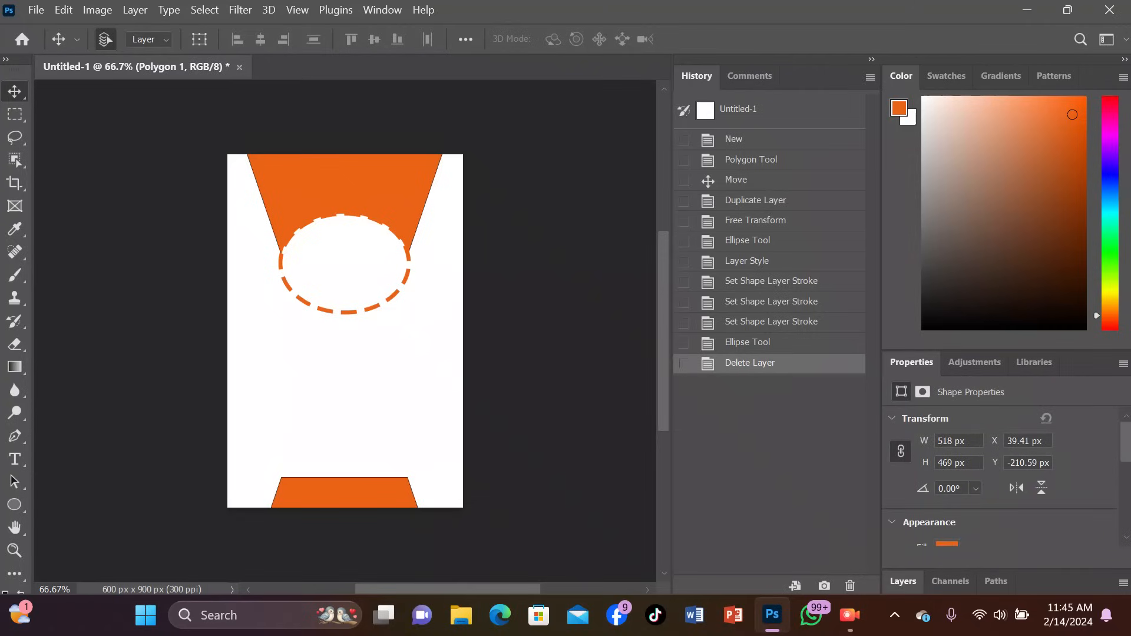
pyautogui.click(903, 581)
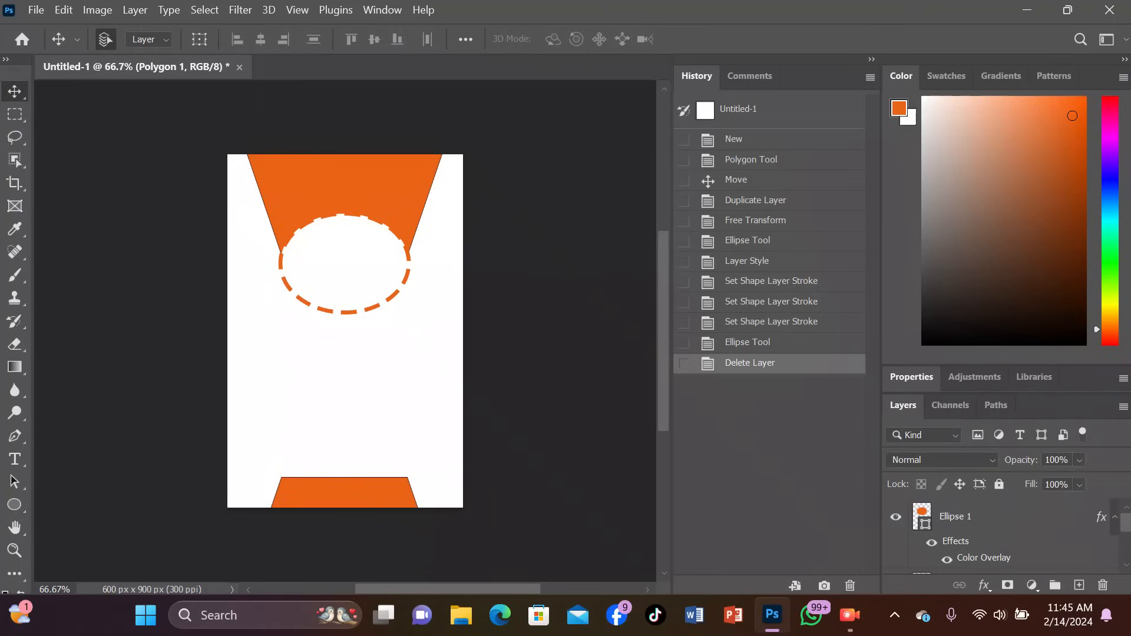
pyautogui.scroll(-5, 1013, 537)
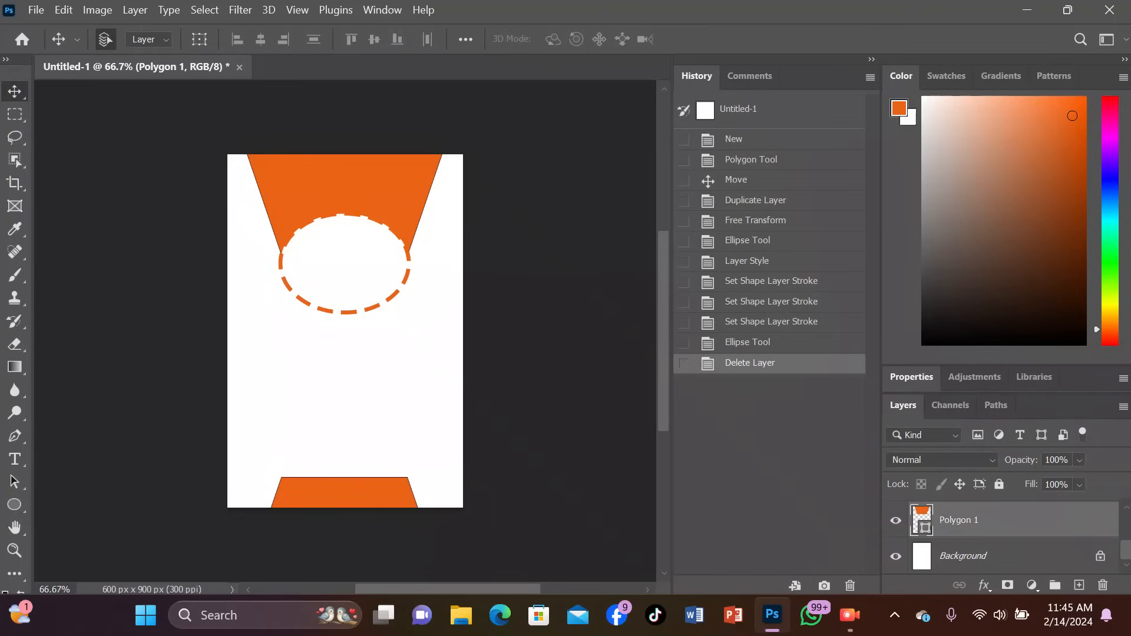
pyautogui.scroll(5, 1013, 537)
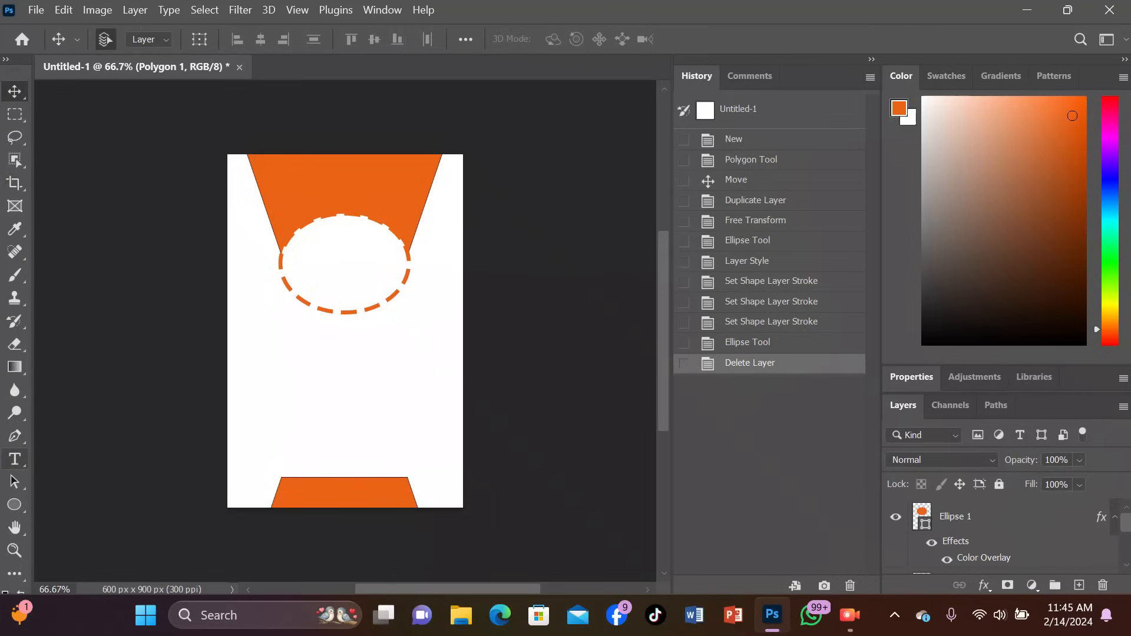
pyautogui.click(15, 459)
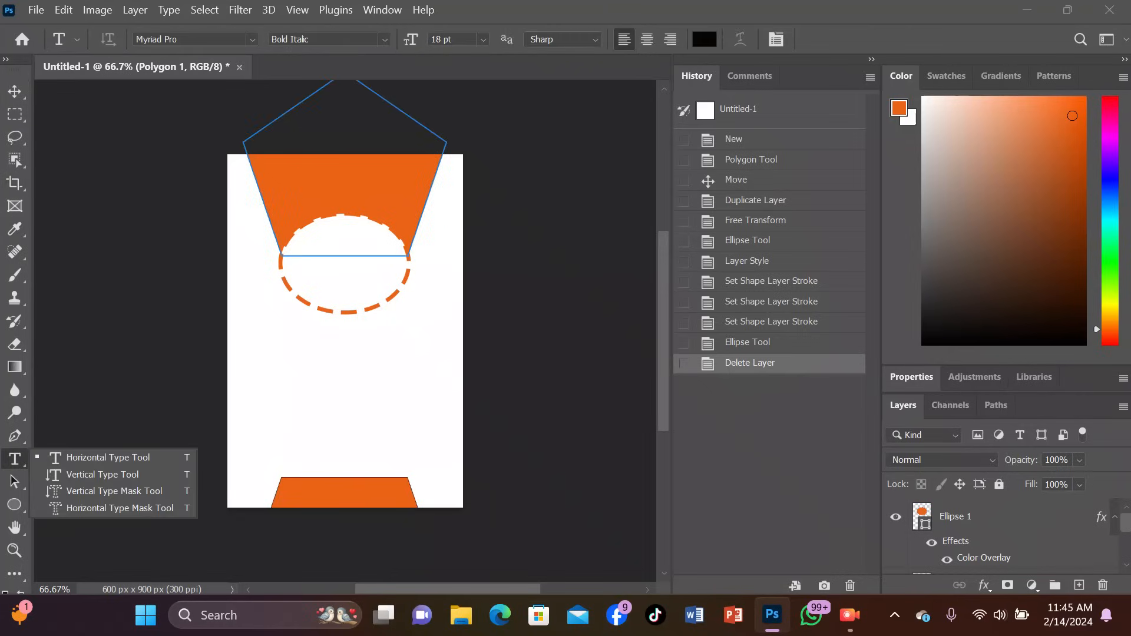
pyautogui.click(108, 457)
pyautogui.click(322, 383)
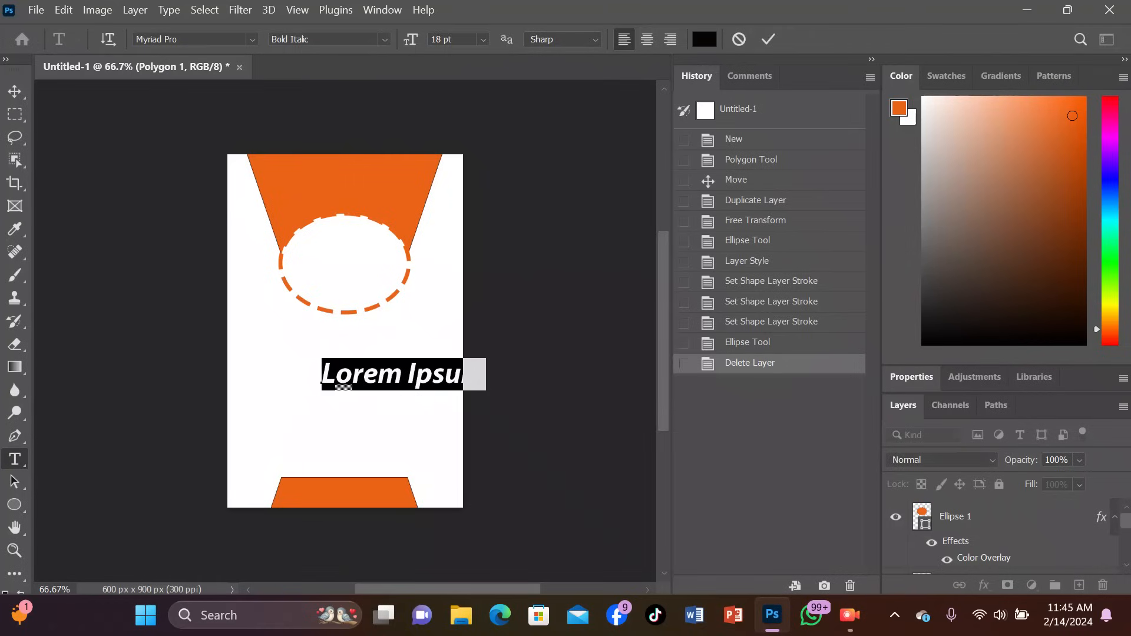
pyautogui.write('Badge')
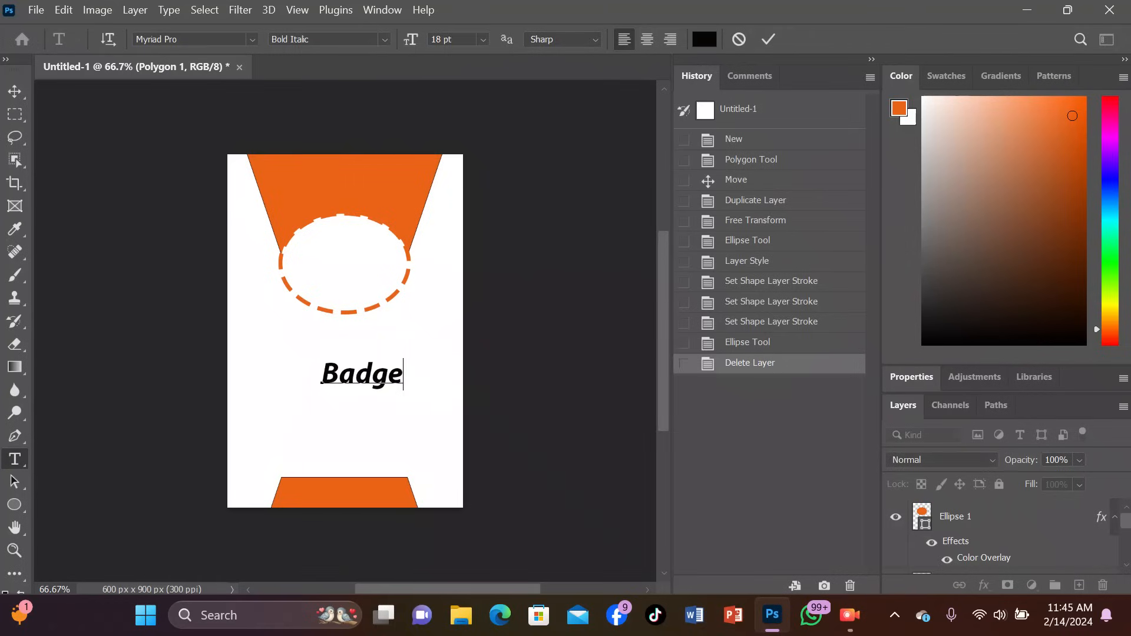
pyautogui.hotkey('ctrl', 'Return')
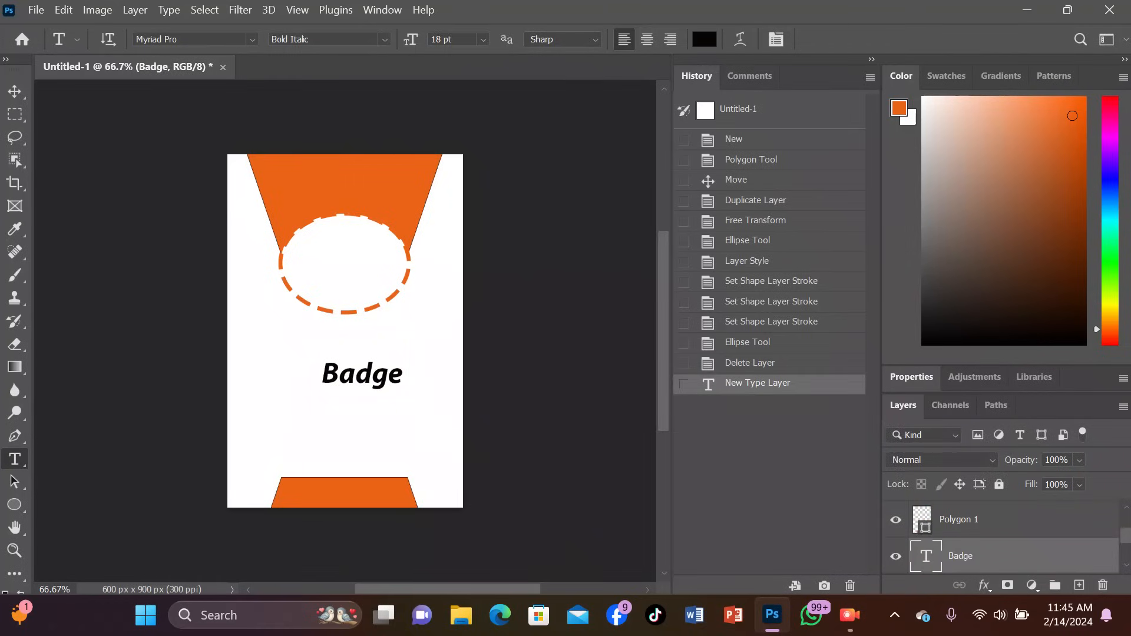
# Step: Move the "Badge" text onto the upper orange polygon, centred just above the ellipse
pyautogui.press('m')
pyautogui.press('v')
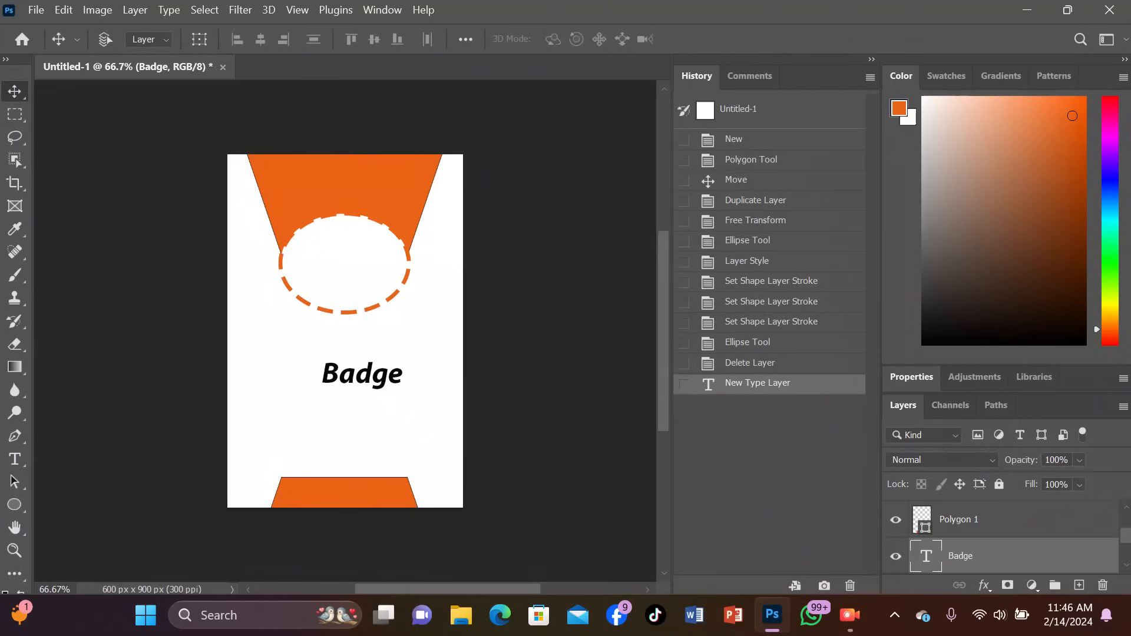
pyautogui.hotkey('ctrl', 't')
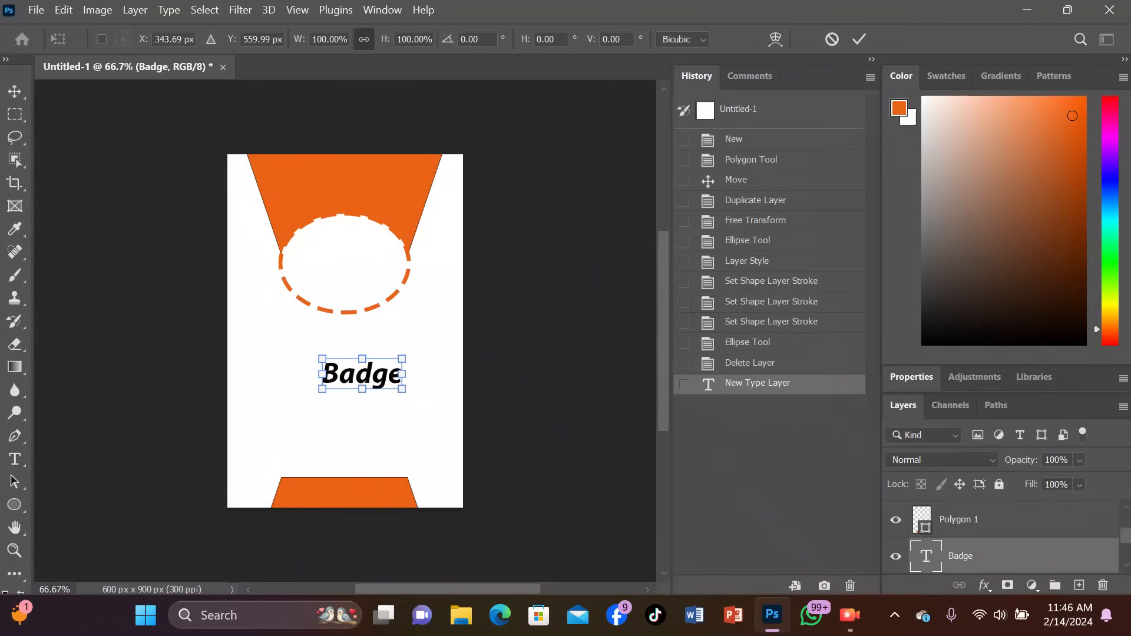
pyautogui.moveTo(362, 374); pyautogui.dragTo(345, 189)
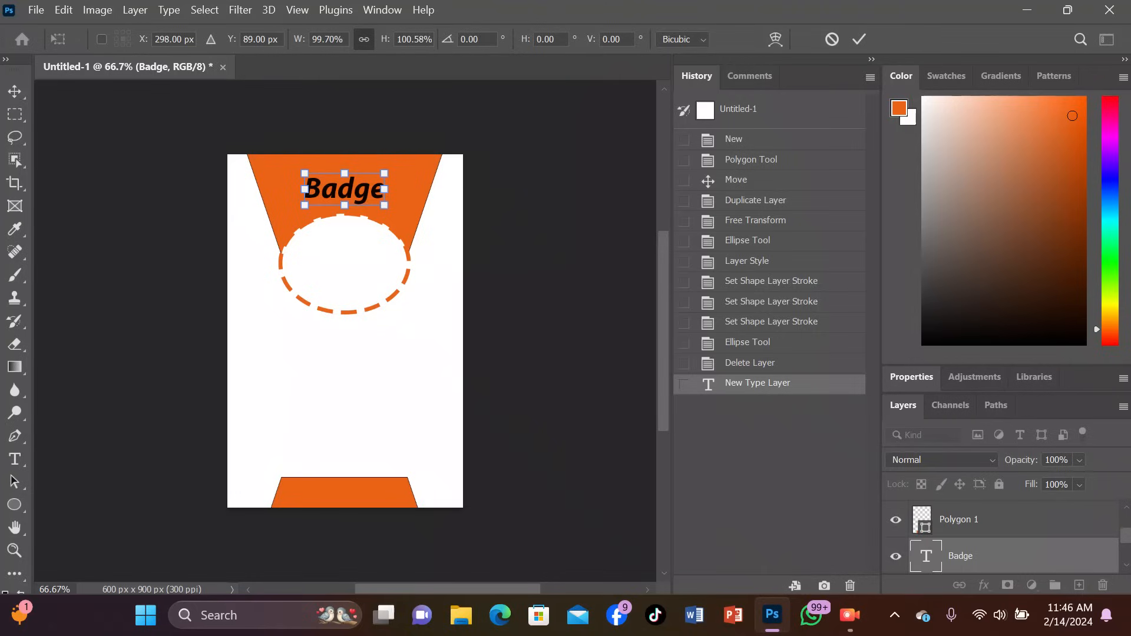
pyautogui.click(859, 39)
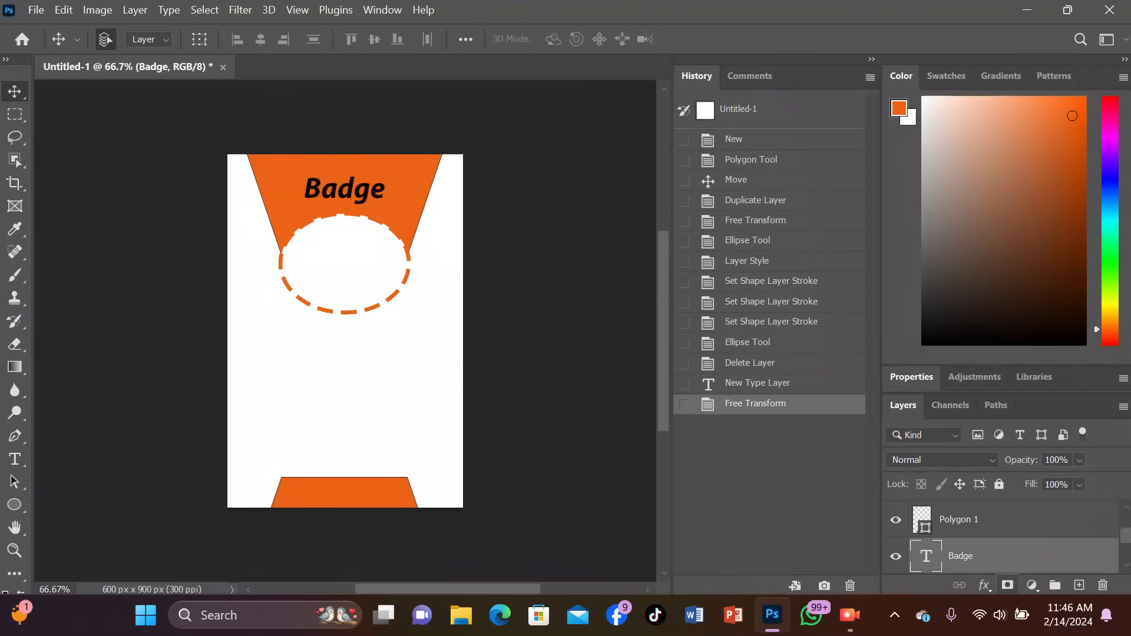
# Step: Add a layer mask to the "Badge" text and give it a linear Gray, White gradient overlay at 90° and 100% opacity
pyautogui.click(1007, 585)
pyautogui.click(984, 585)
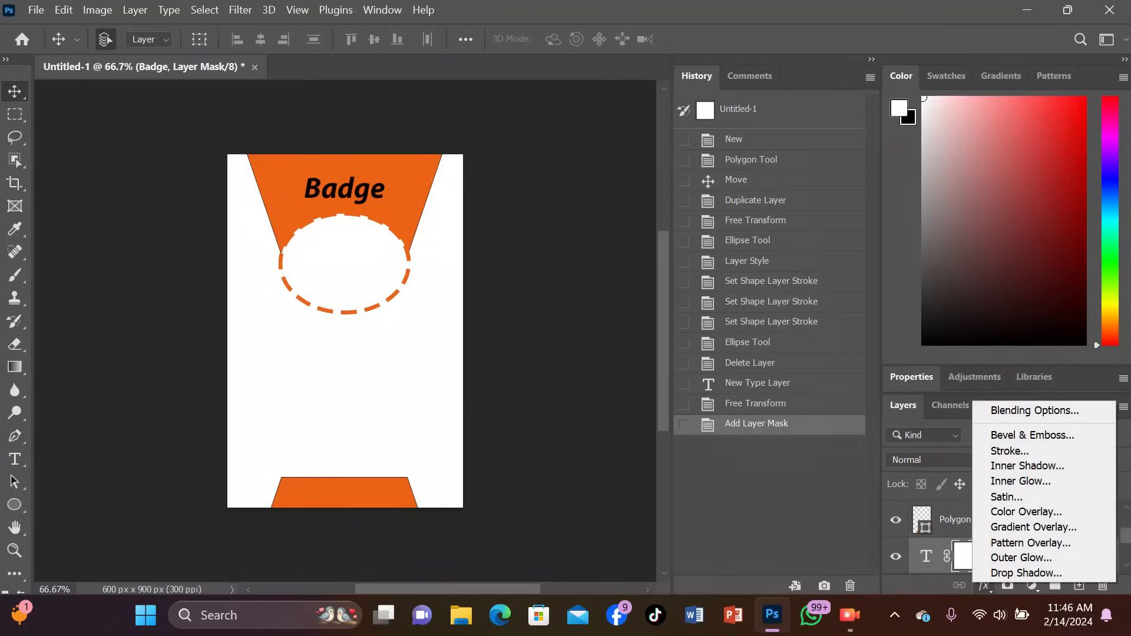
pyautogui.click(1025, 527)
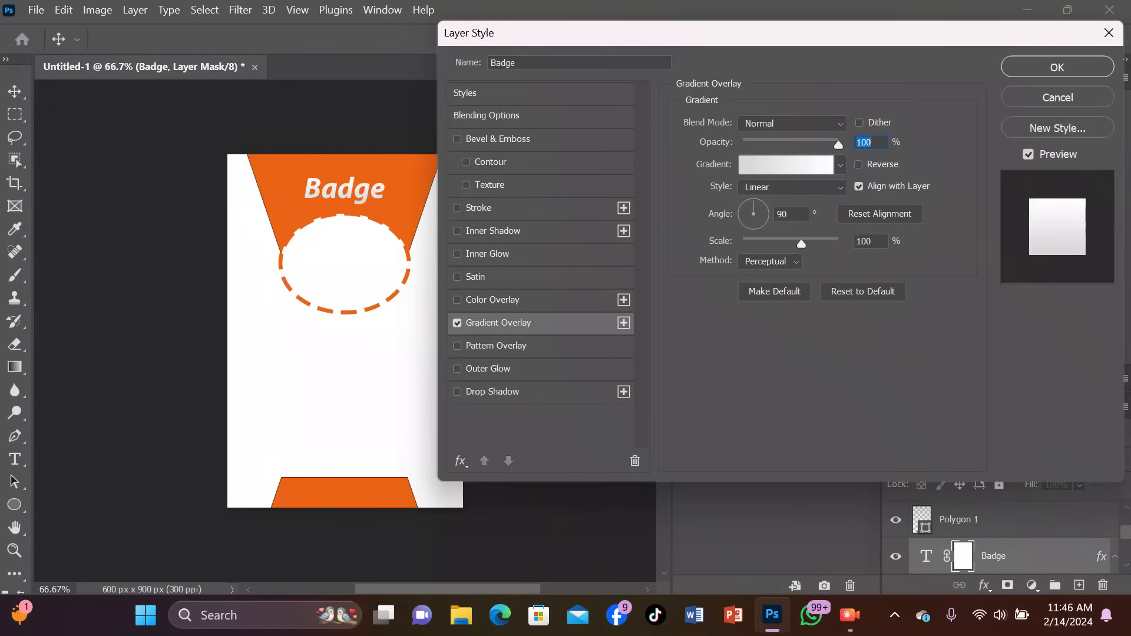
pyautogui.press('Return')
pyautogui.click(786, 165)
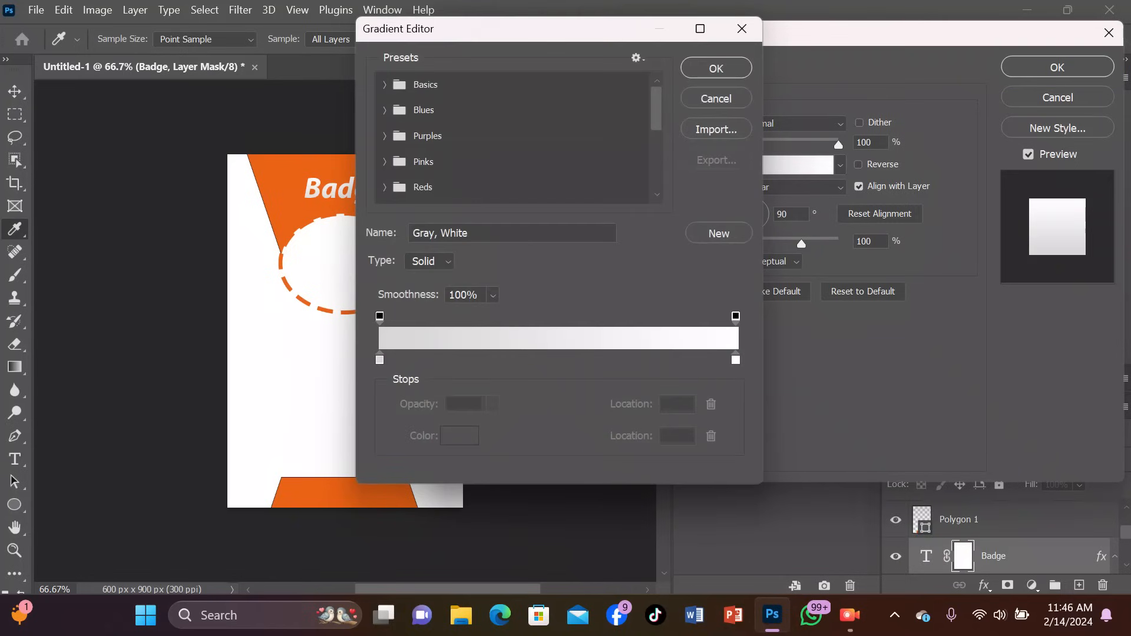
pyautogui.press('Return')
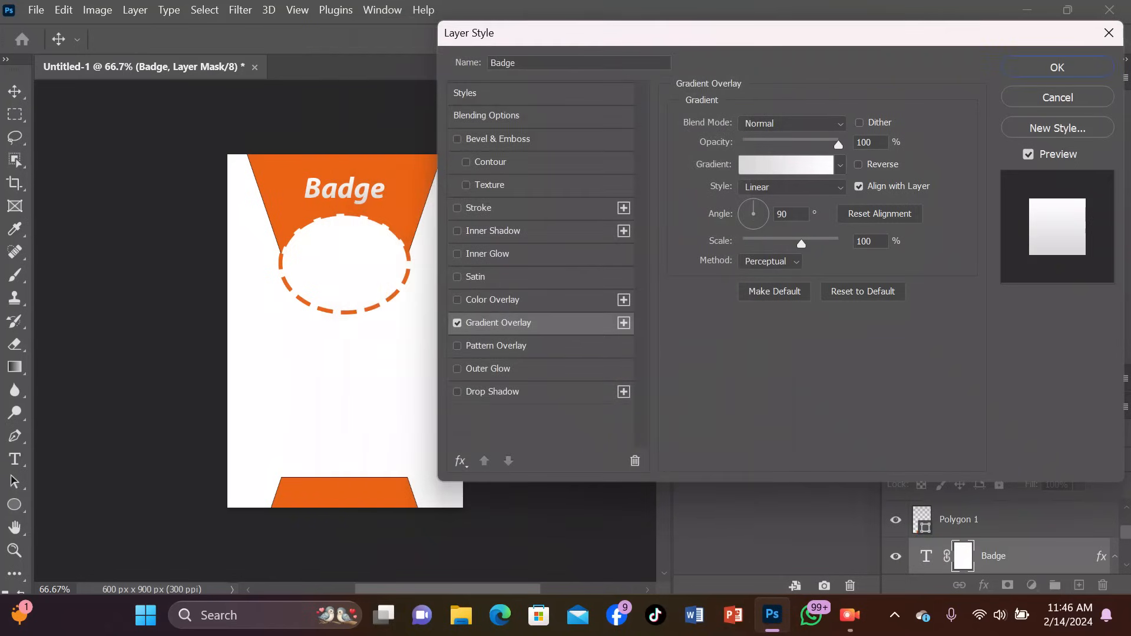
# Step: Enable Bevel & Emboss with Contour on the "Badge" text and apply the layer style
pyautogui.click(466, 162)
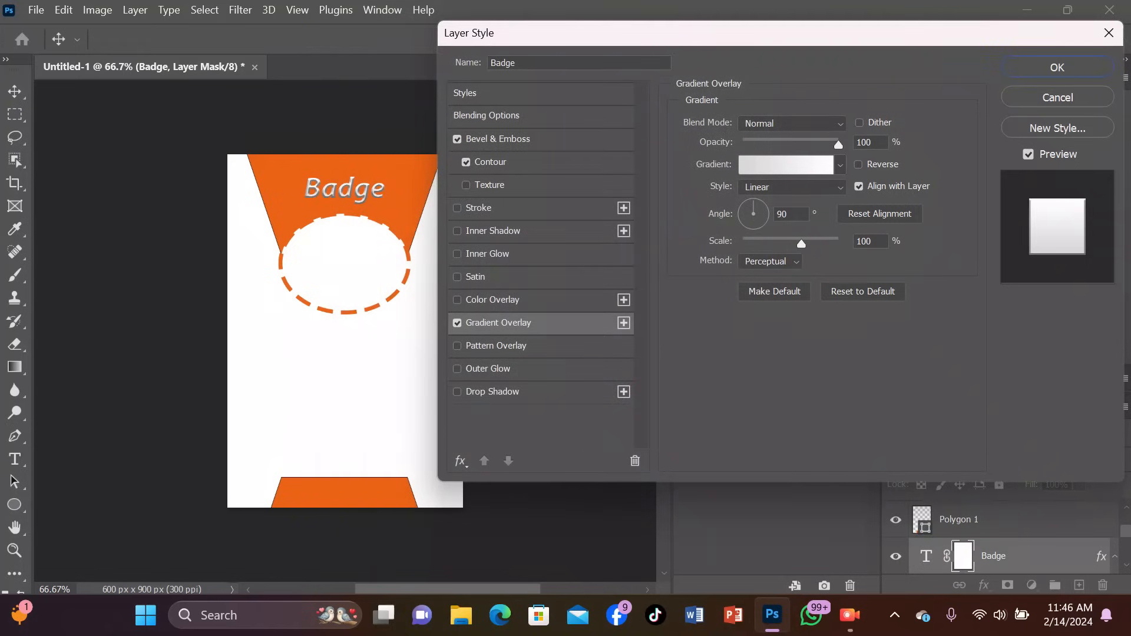
pyautogui.press('Return')
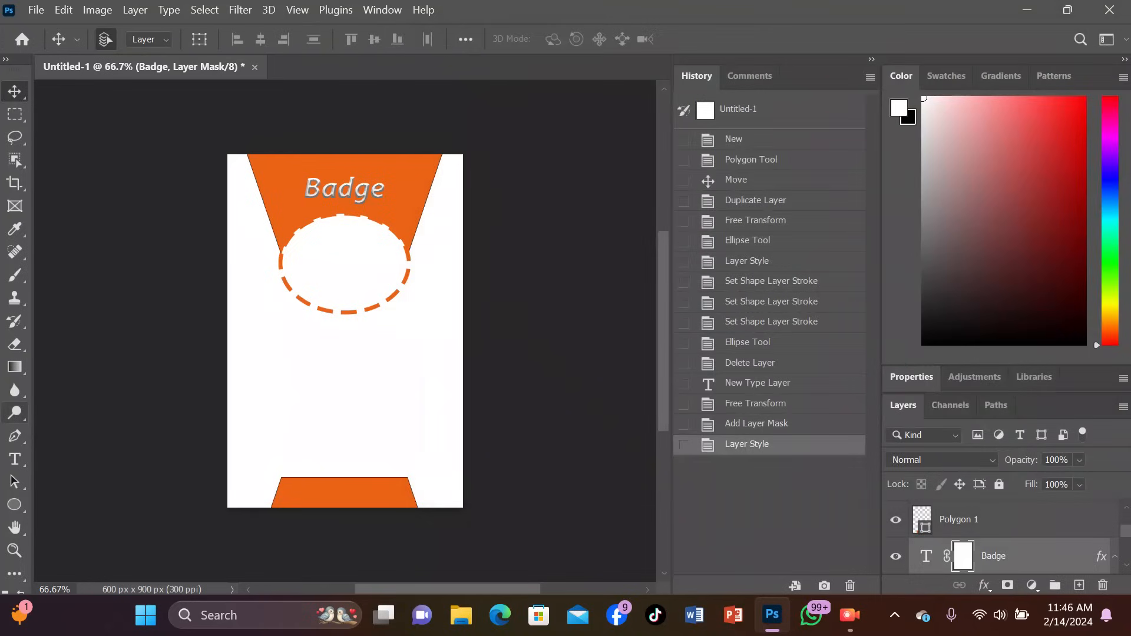
# Step: Add a black 18 pt Myriad Pro Bold Italic text block below the ellipse with the lines "NOM:" and "Prenom :"
pyautogui.click(14, 459)
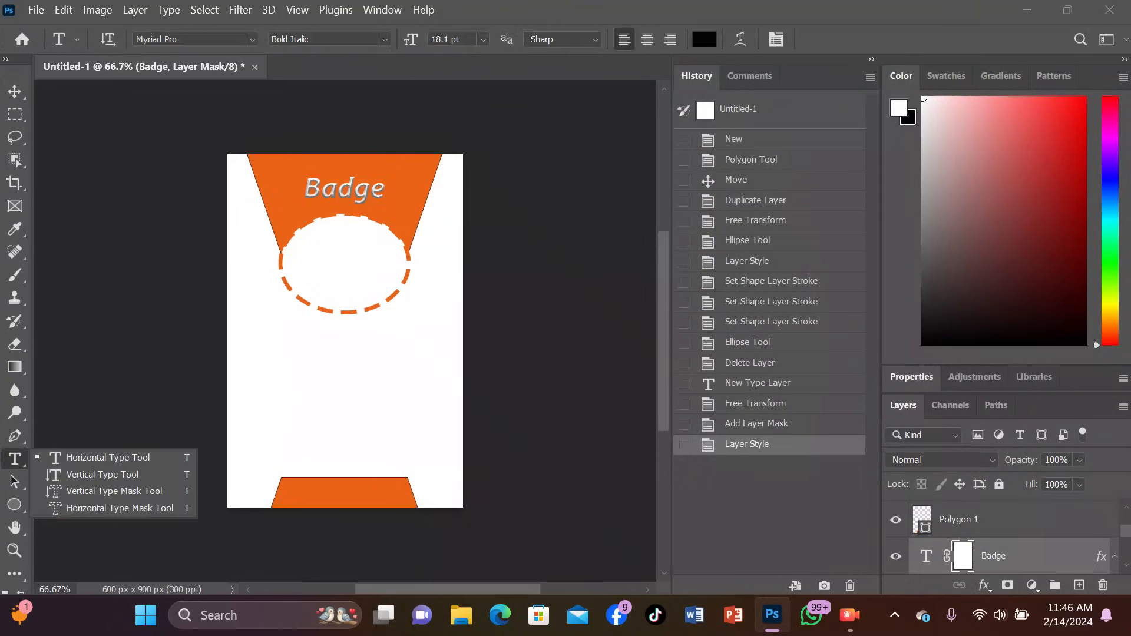
pyautogui.click(312, 355)
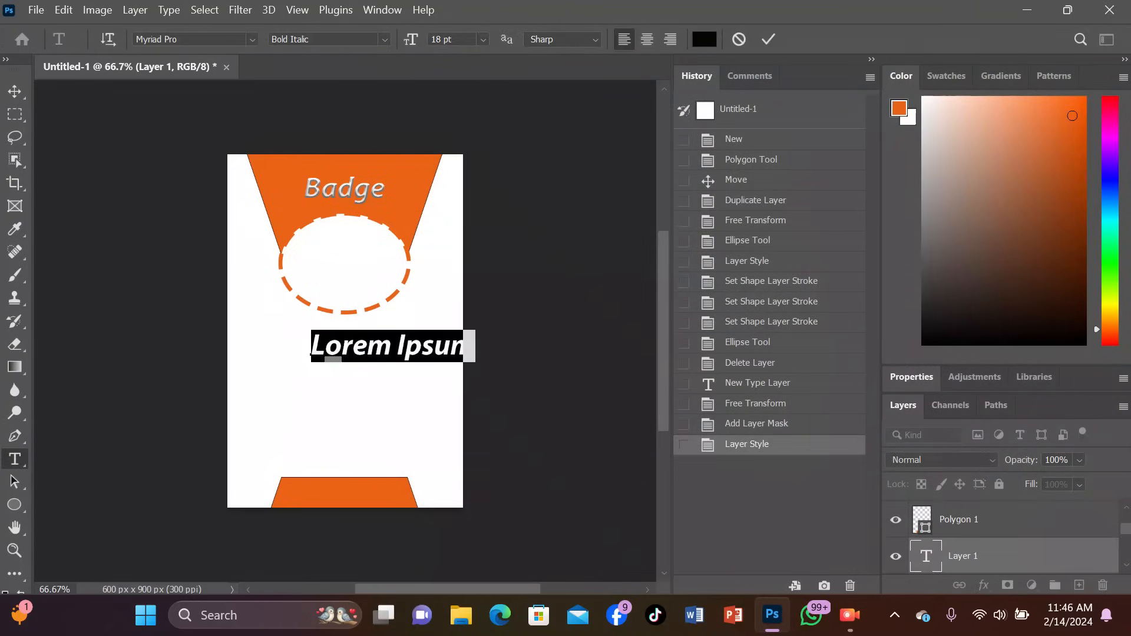
pyautogui.write('NOM')
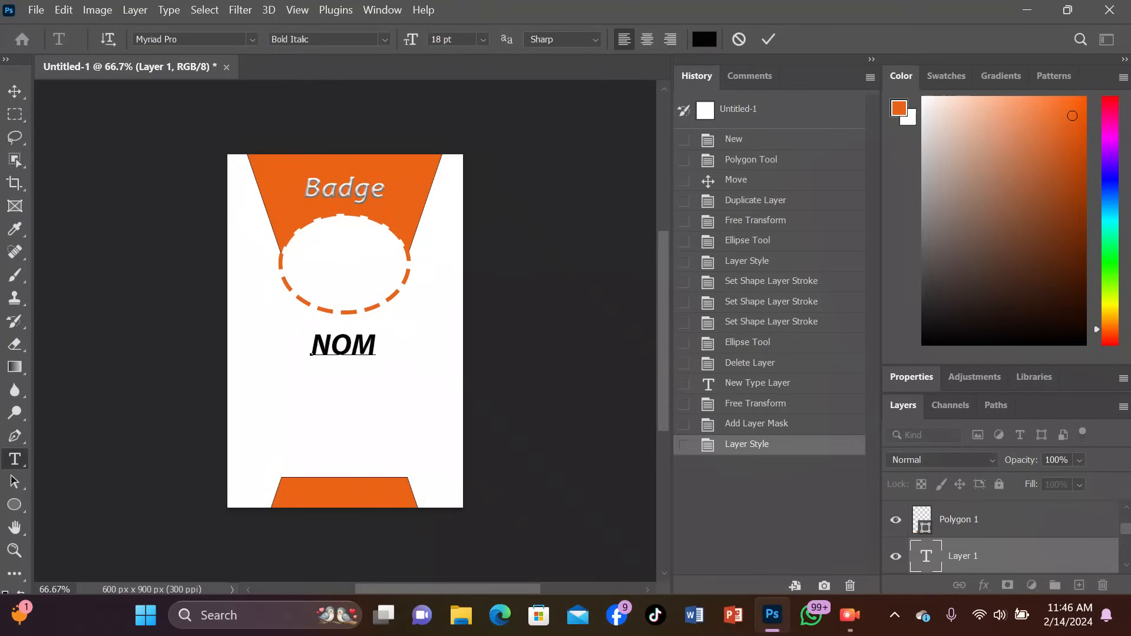
pyautogui.write(':')
pyautogui.press('Return')
pyautogui.write('P')
pyautogui.press('BackSpace')
pyautogui.write('ternom')
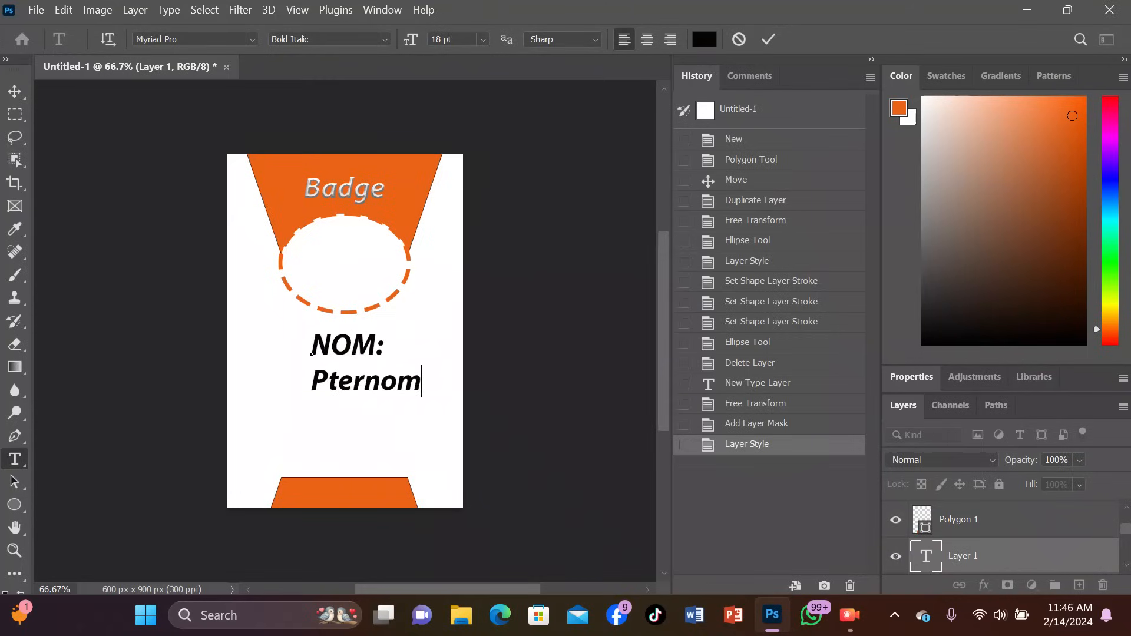
pyautogui.press('BackSpace')
pyautogui.press('BackSpace')
pyautogui.press('BackSpace')
pyautogui.press('BackSpace')
pyautogui.press('BackSpace')
pyautogui.press('BackSpace')
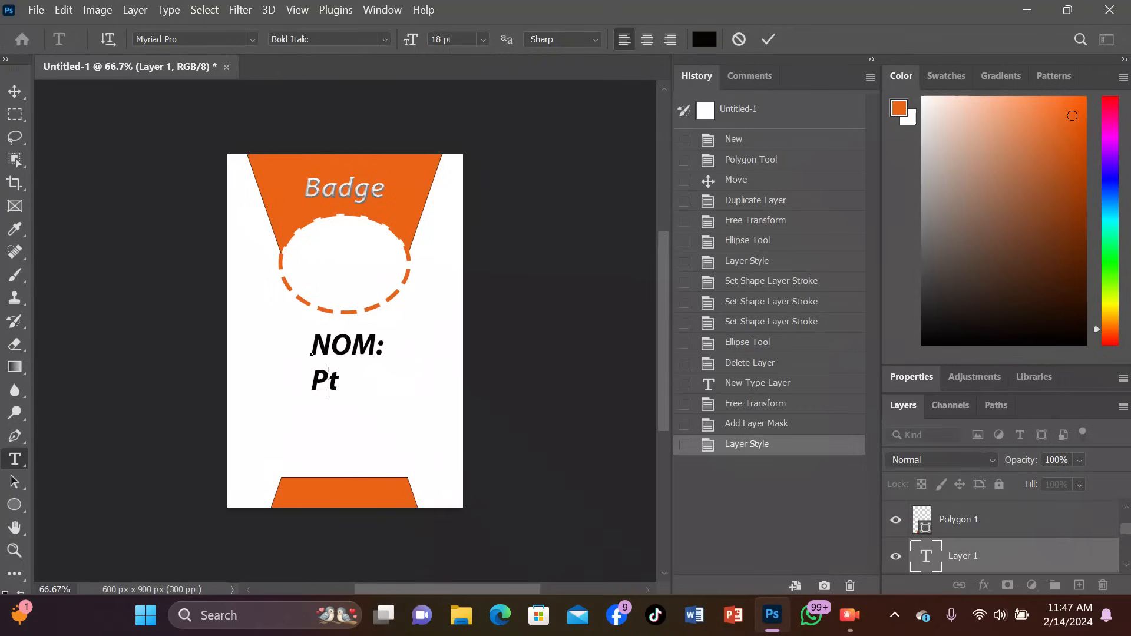
pyautogui.press('BackSpace')
pyautogui.write('reno')
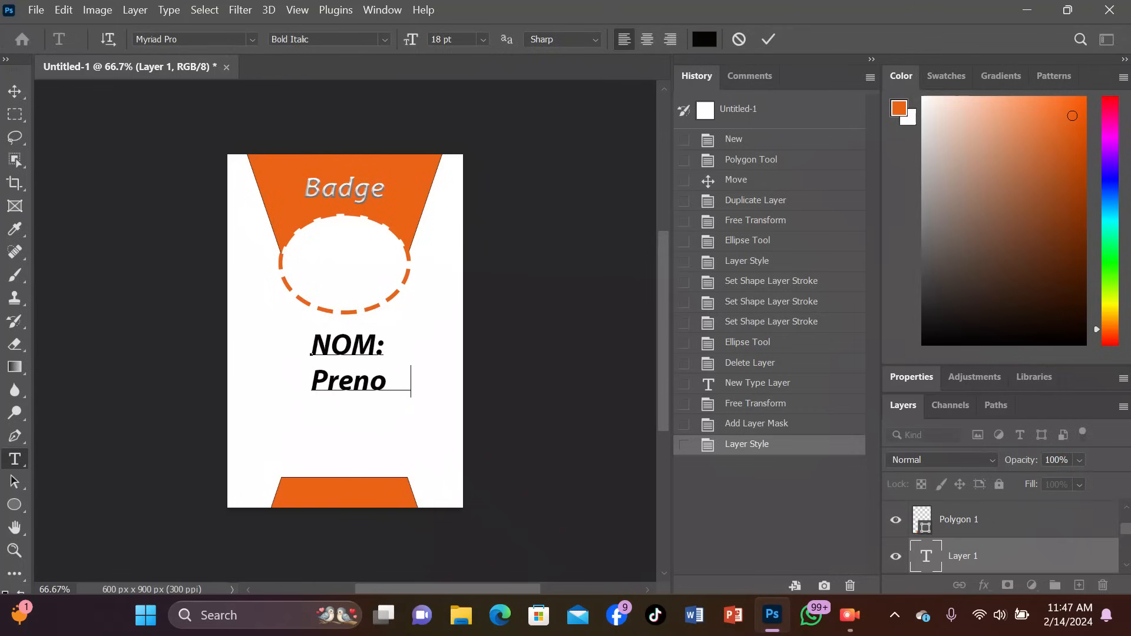
pyautogui.write('m :')
# Step: Add the lines "DOB :" and "ID :" under "Prenom :" and commit the text block
pyautogui.press('Return')
pyautogui.write('date')
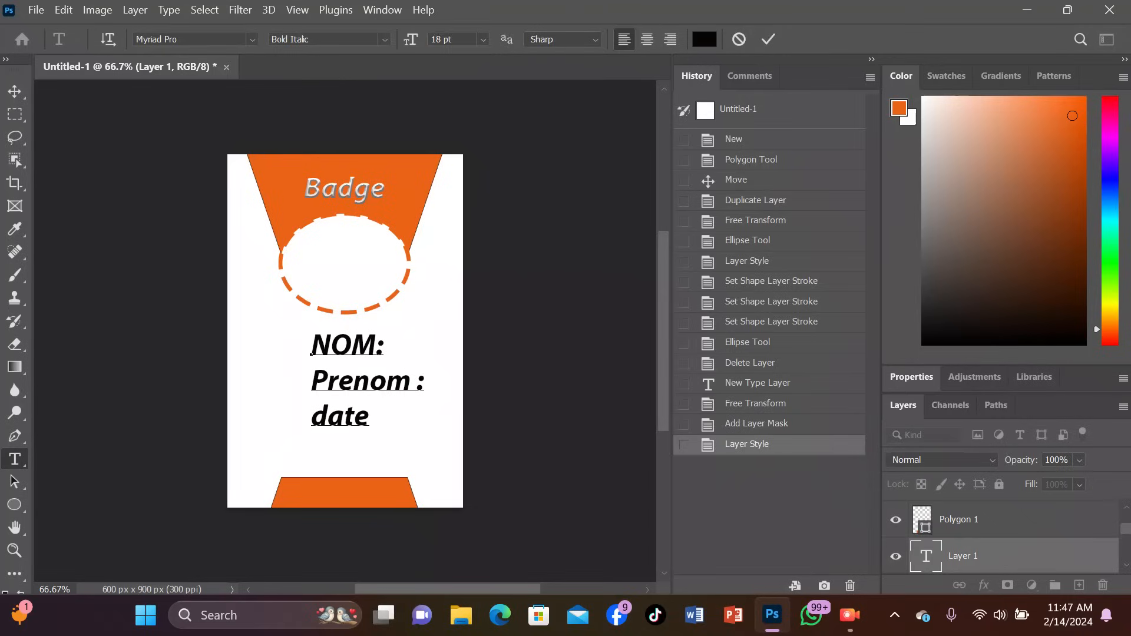
pyautogui.press('BackSpace')
pyautogui.press('BackSpace')
pyautogui.press('BackSpace')
pyautogui.press('Left')
pyautogui.press('Delete')
pyautogui.write('DOB')
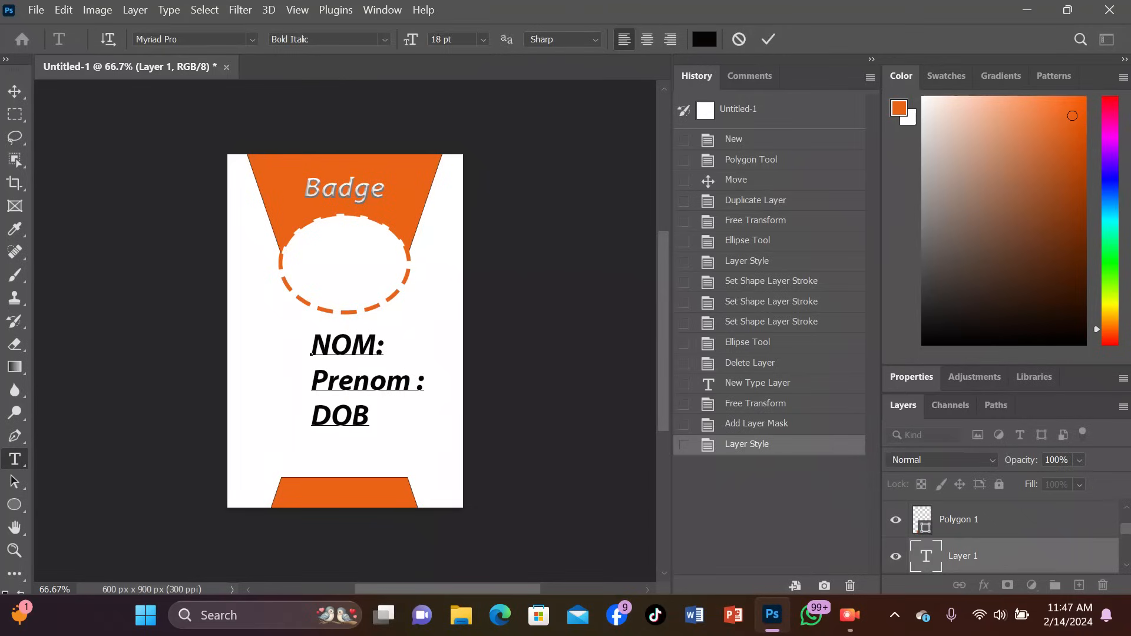
pyautogui.write(' :')
pyautogui.press('Return')
pyautogui.write('ID :')
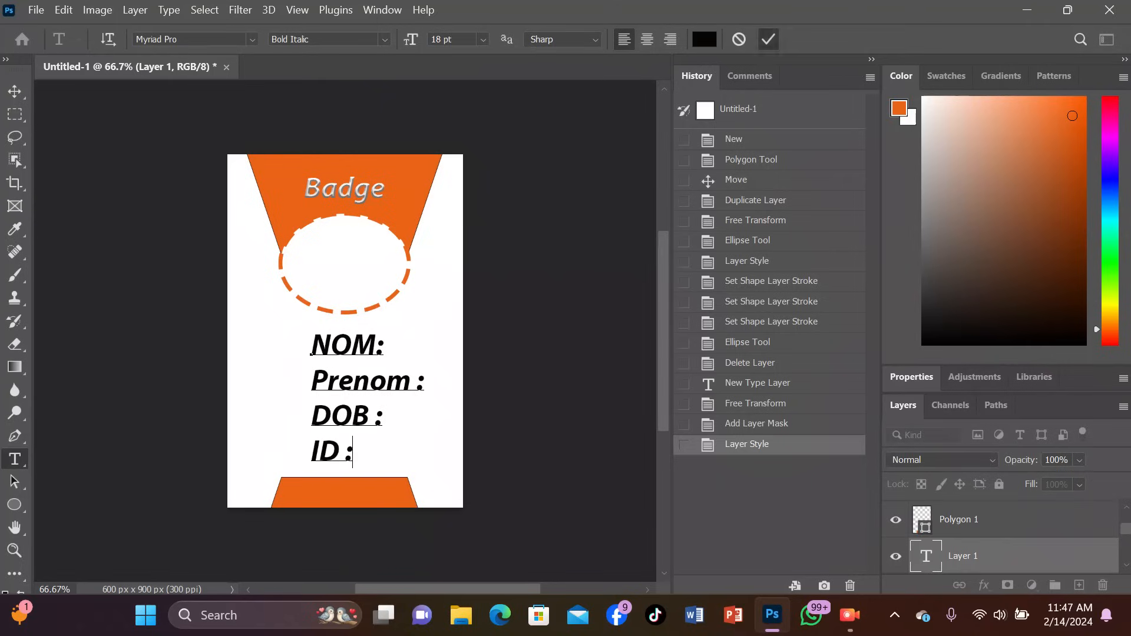
pyautogui.click(768, 39)
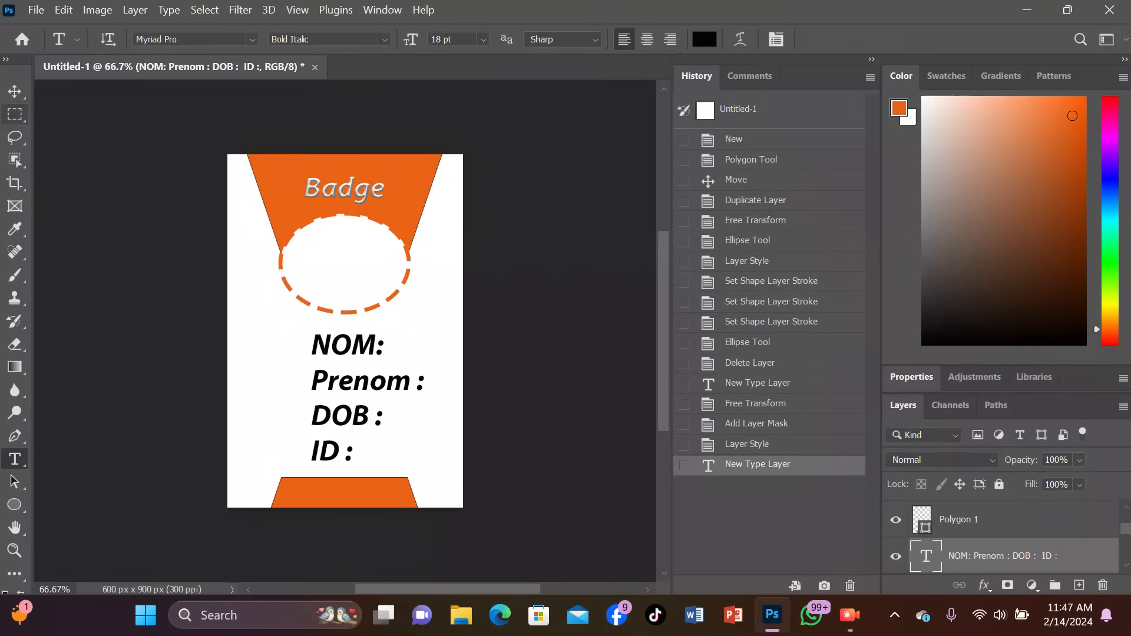
# Step: Scale the NOM/Prenom/DOB/ID text block to about 70% and move it near the badge's left margin below the ellipse
pyautogui.click(15, 90)
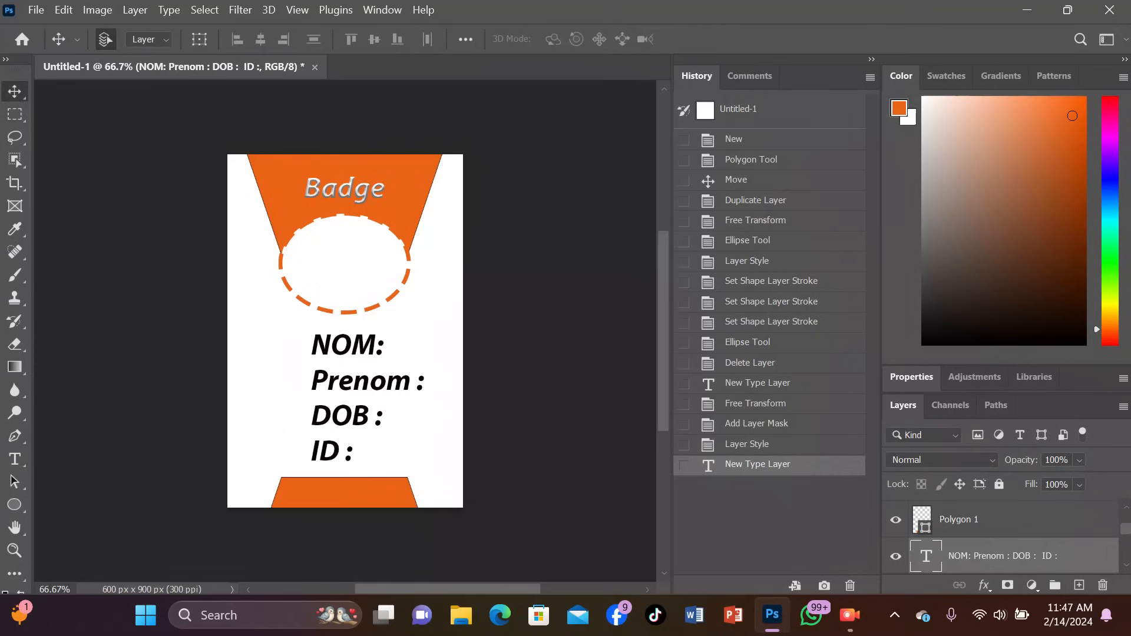
pyautogui.hotkey('ctrl', 't')
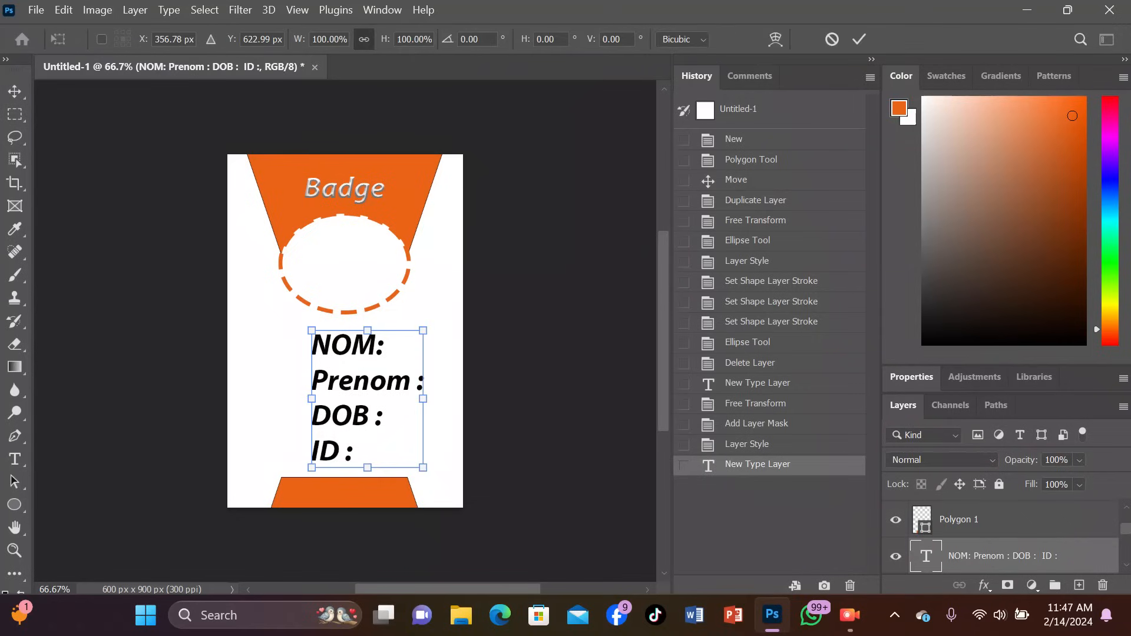
pyautogui.moveTo(423, 467); pyautogui.dragTo(407, 447)
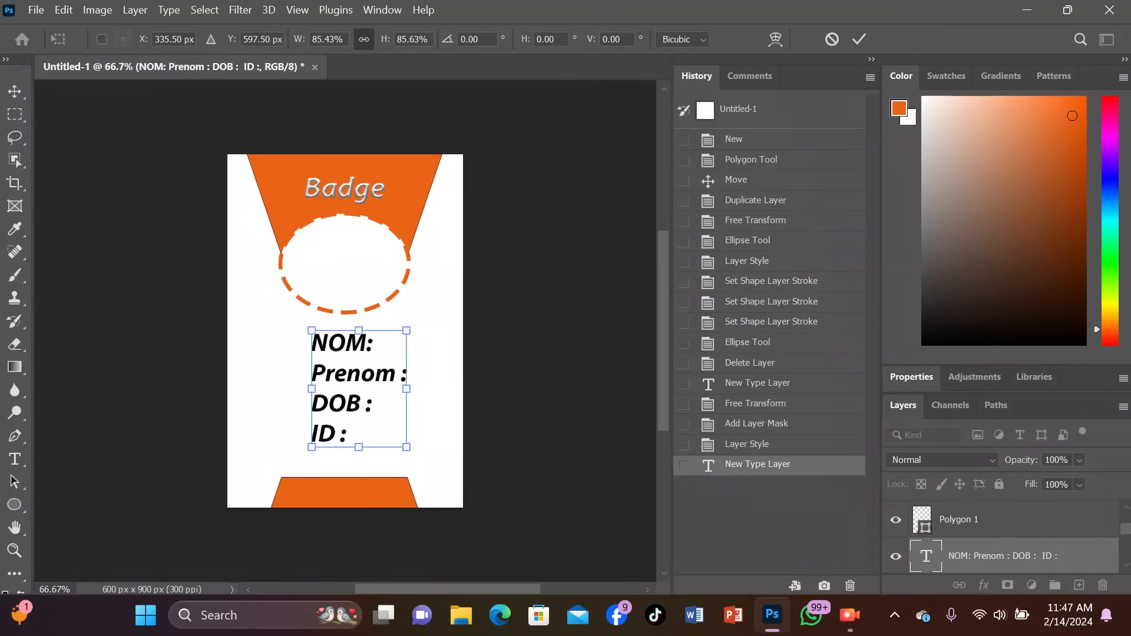
pyautogui.moveTo(386, 322); pyautogui.dragTo(324, 325)
pyautogui.moveTo(344, 449); pyautogui.dragTo(327, 427)
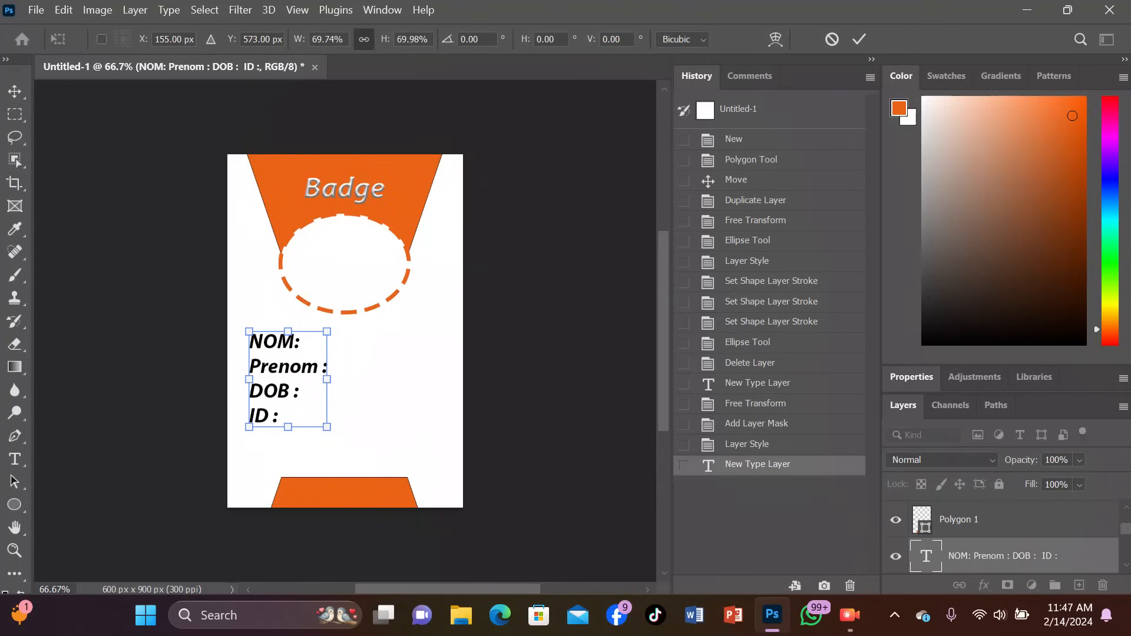
pyautogui.click(859, 39)
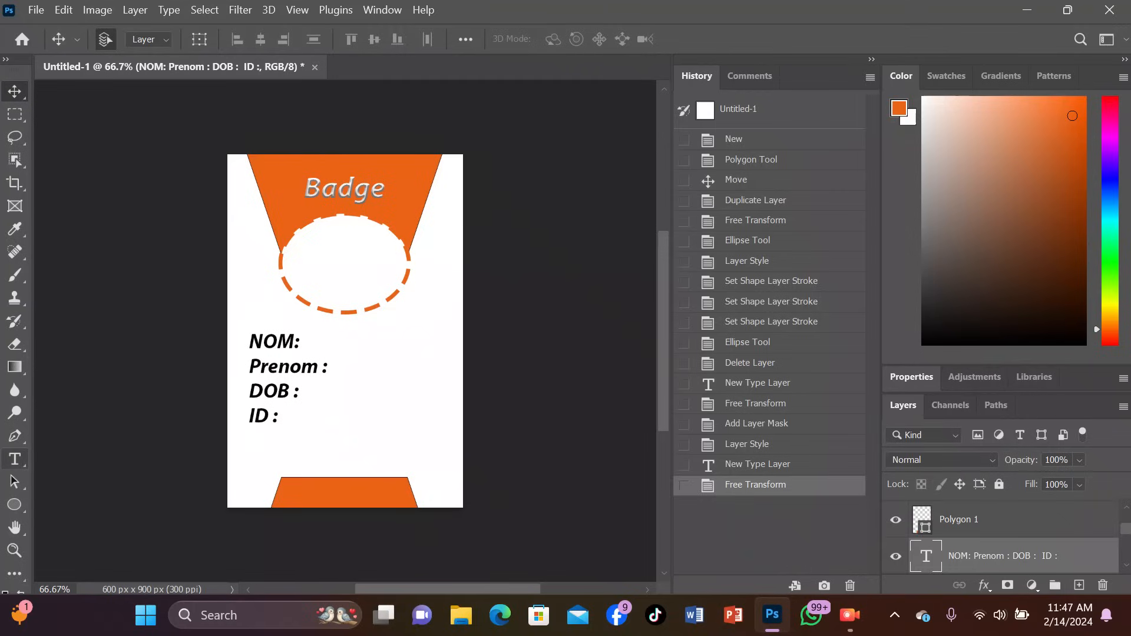
# Step: Add an 18 pt Myriad Pro Bold Italic text reading "Picture" over the ellipse
pyautogui.click(15, 459)
pyautogui.click(323, 275)
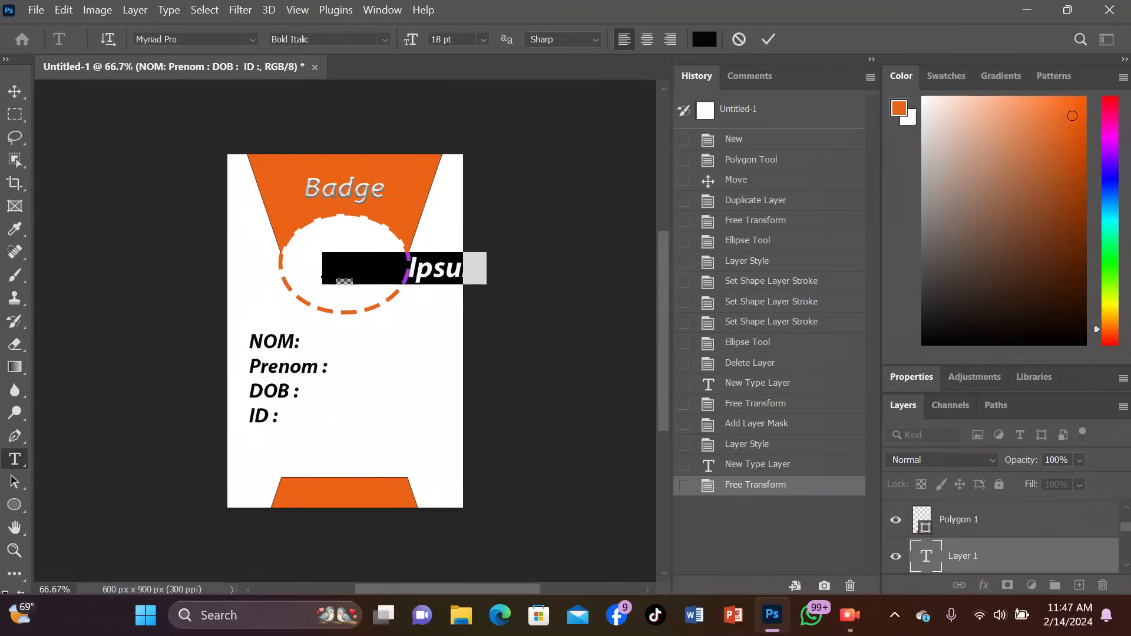
pyautogui.press('BackSpace')
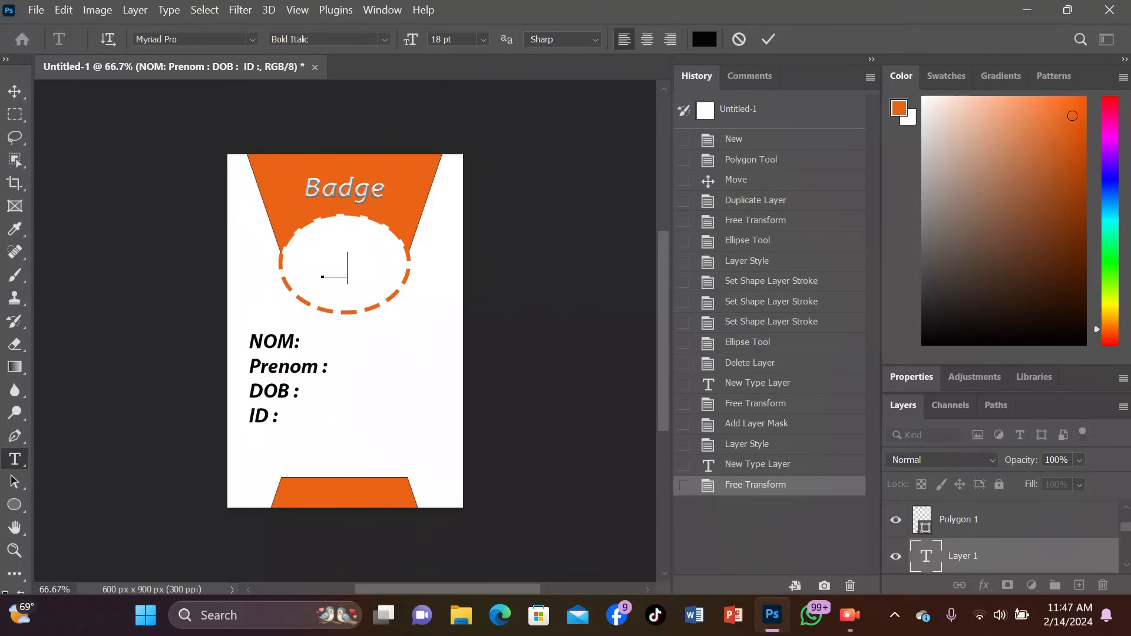
pyautogui.press('BackSpace')
pyautogui.click(768, 39)
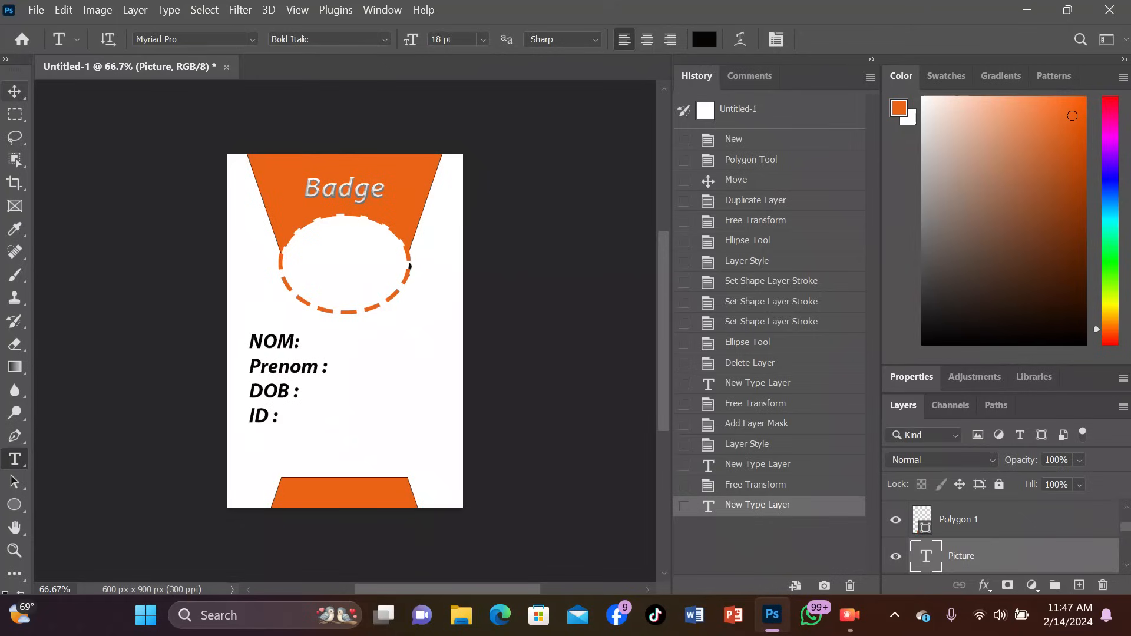
# Step: Bring the "Picture" text layer above the ellipse layer and centre the text inside the ellipse
pyautogui.click(15, 91)
pyautogui.moveTo(989, 556); pyautogui.dragTo(990, 511)
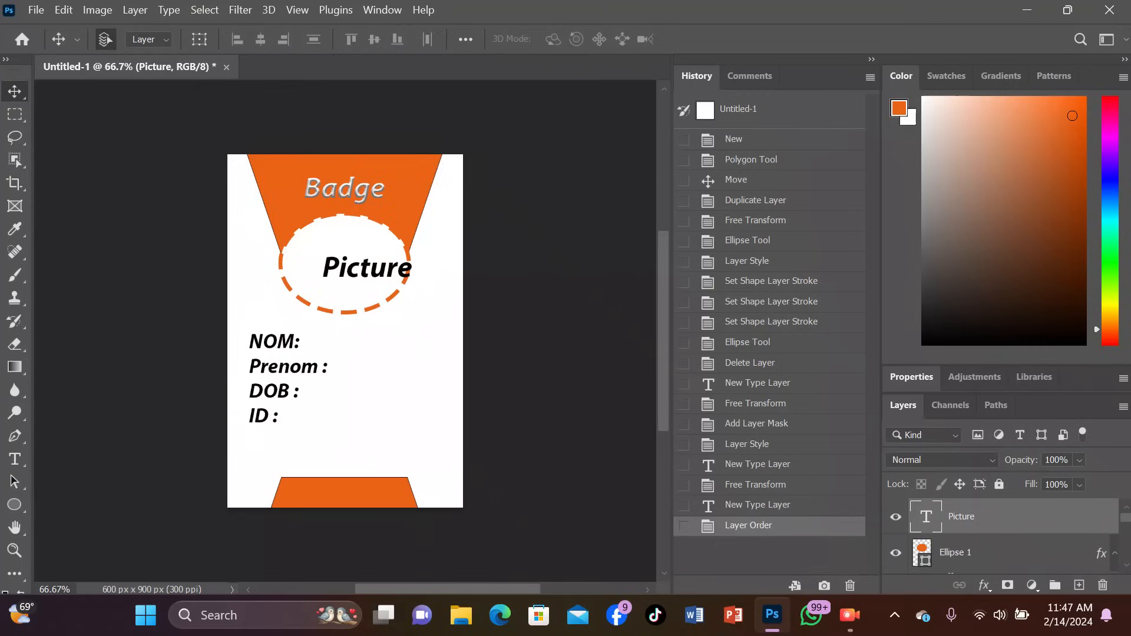
pyautogui.moveTo(365, 268); pyautogui.dragTo(341, 268)
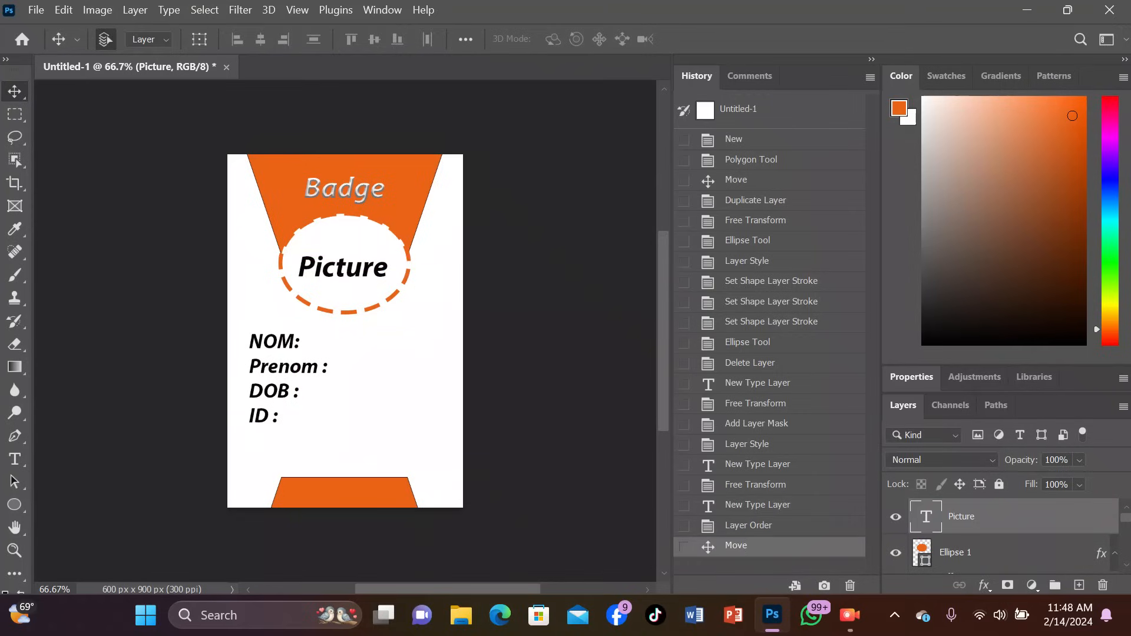
# Step: Delete the orange polygon at the bottom of the badge
pyautogui.click(540, 330)
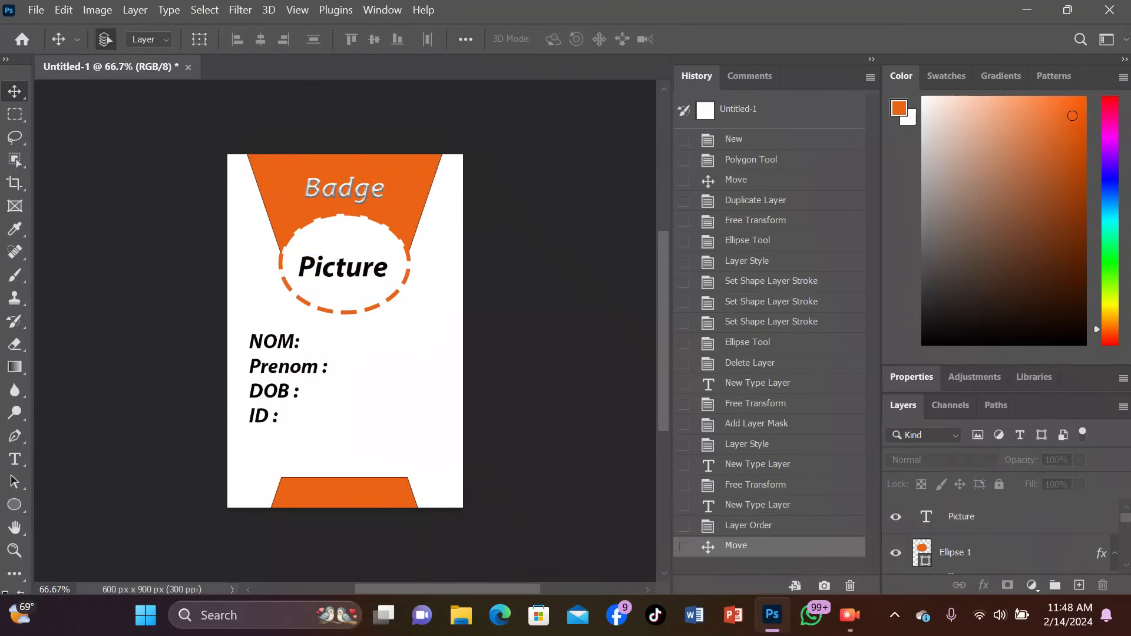
pyautogui.click(346, 493)
pyautogui.press('Delete')
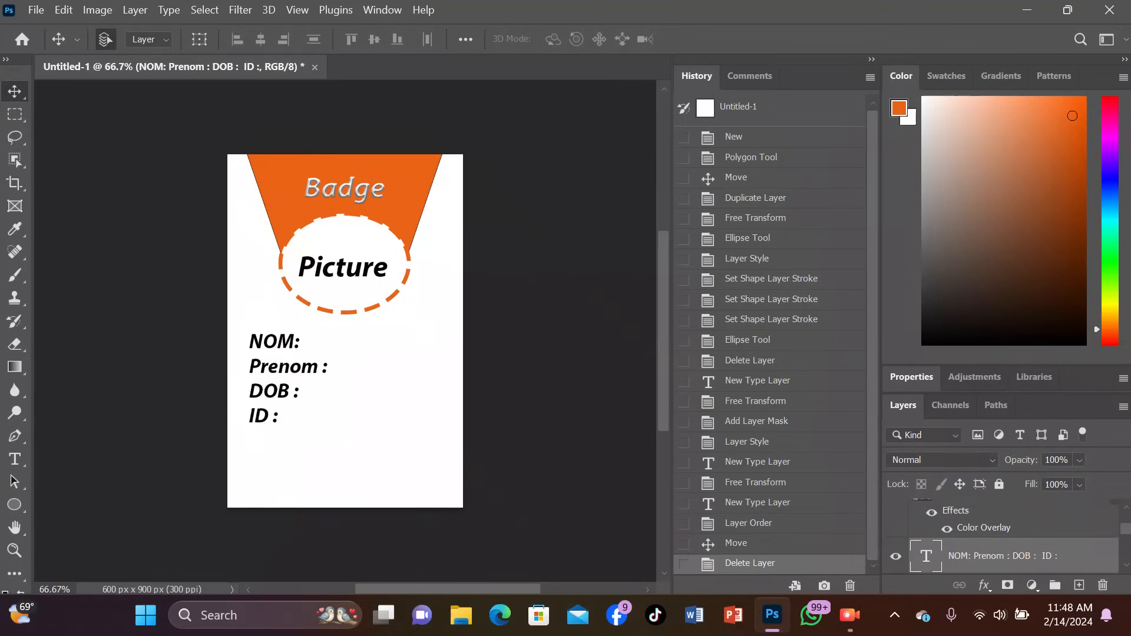
# Step: Draw an orange rectangle about 903 x 154 px across the badge's bottom edge, extending past both sides
pyautogui.click(14, 505)
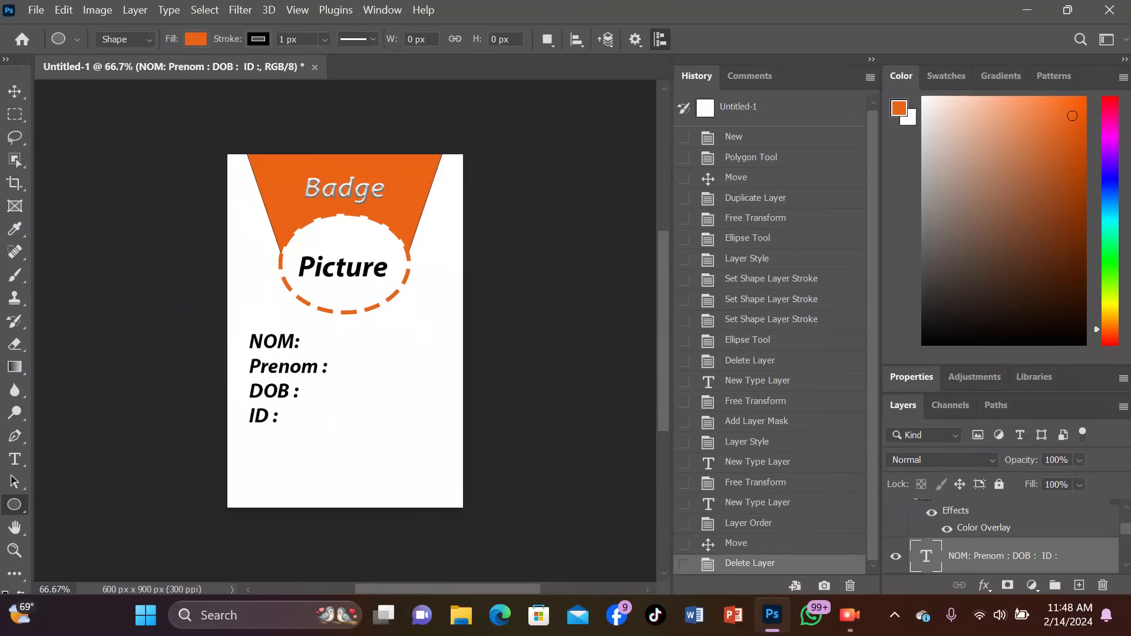
pyautogui.rightClick(14, 505)
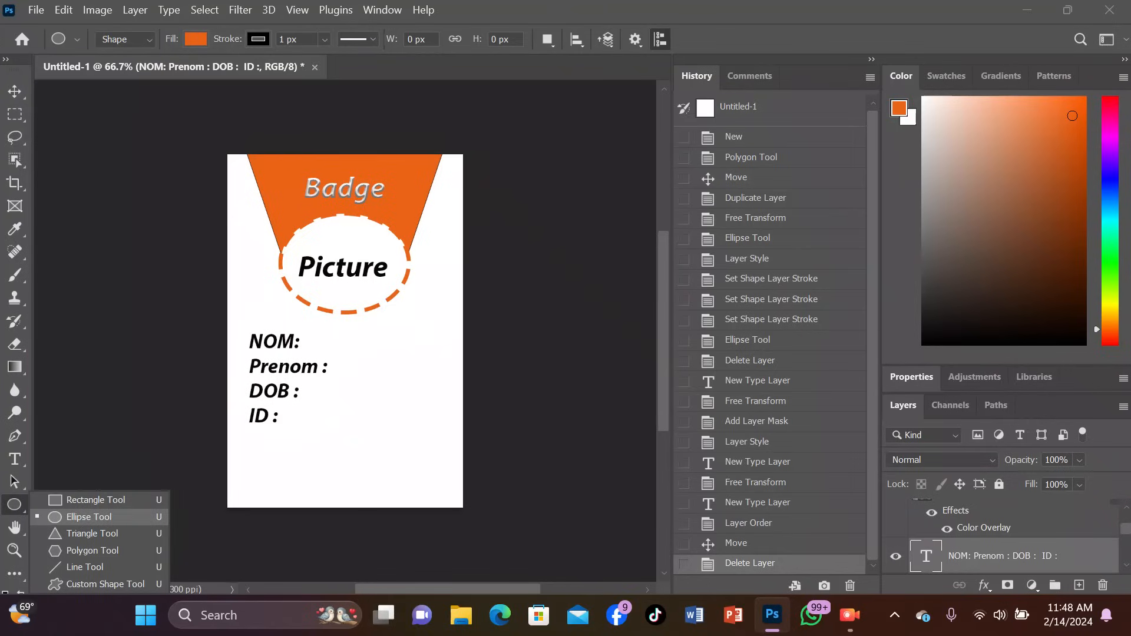
pyautogui.click(88, 499)
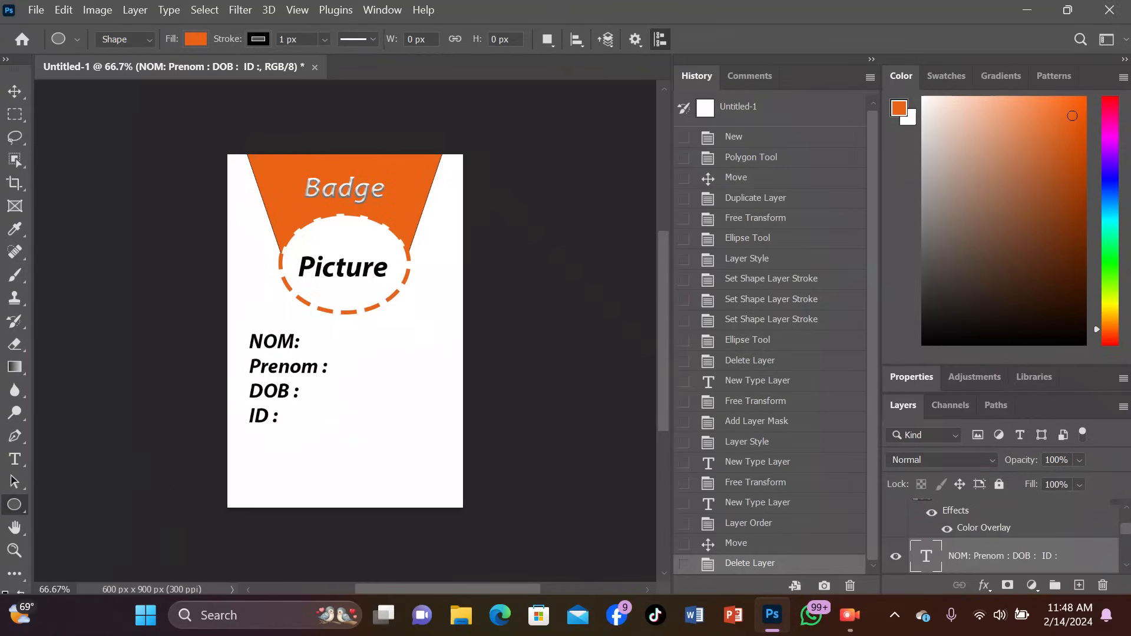
pyautogui.moveTo(189, 470); pyautogui.dragTo(543, 531)
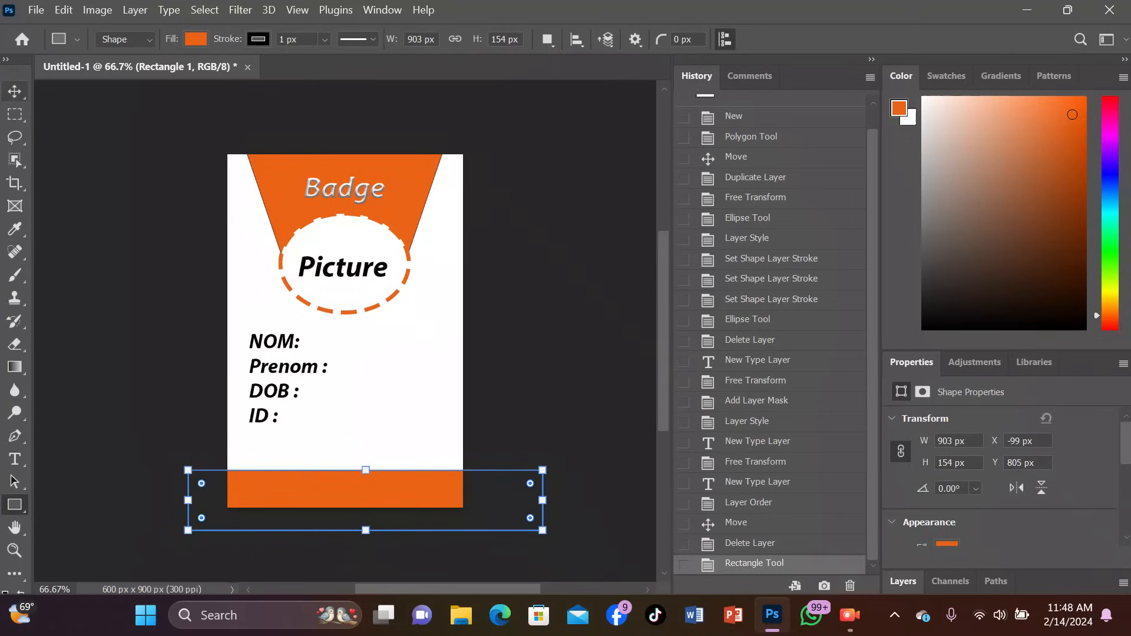
# Step: Warp the bottom rectangle so its upper edge curves downward in the middle, and accept converting it to a regular path
pyautogui.click(15, 91)
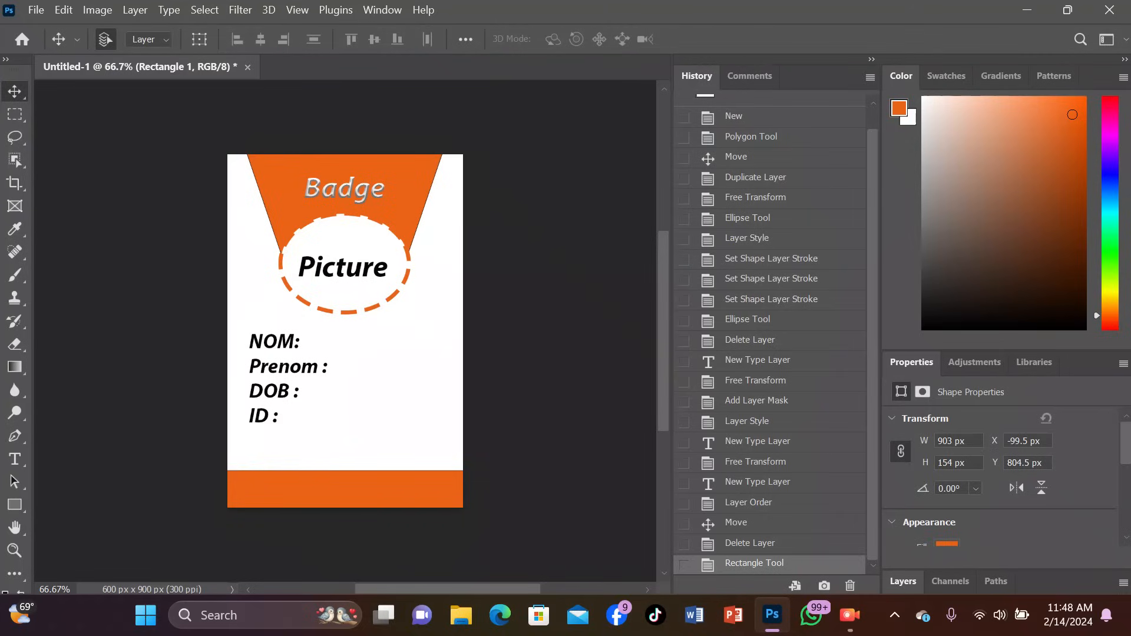
pyautogui.hotkey('ctrl', 't')
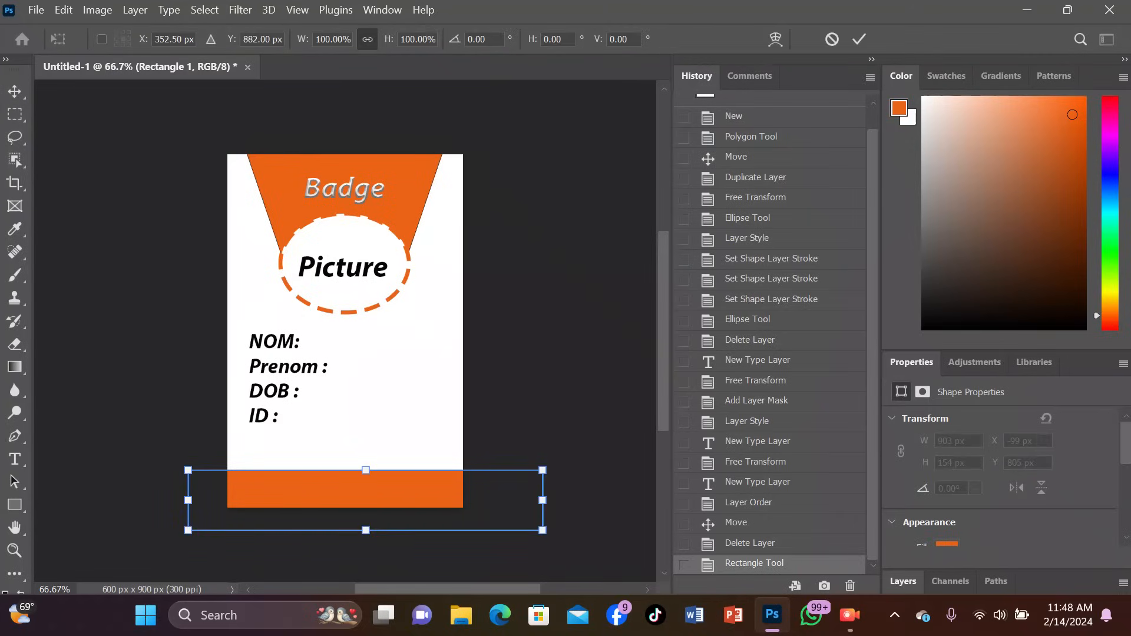
pyautogui.click(775, 39)
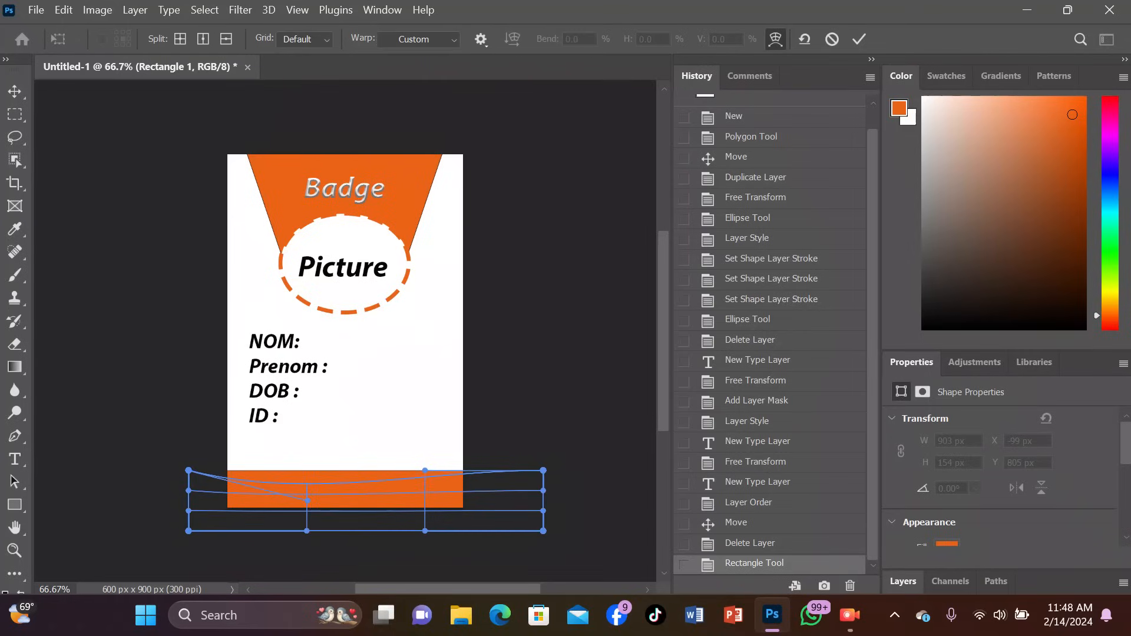
pyautogui.moveTo(307, 470); pyautogui.dragTo(307, 500)
pyautogui.moveTo(424, 470); pyautogui.dragTo(427, 490)
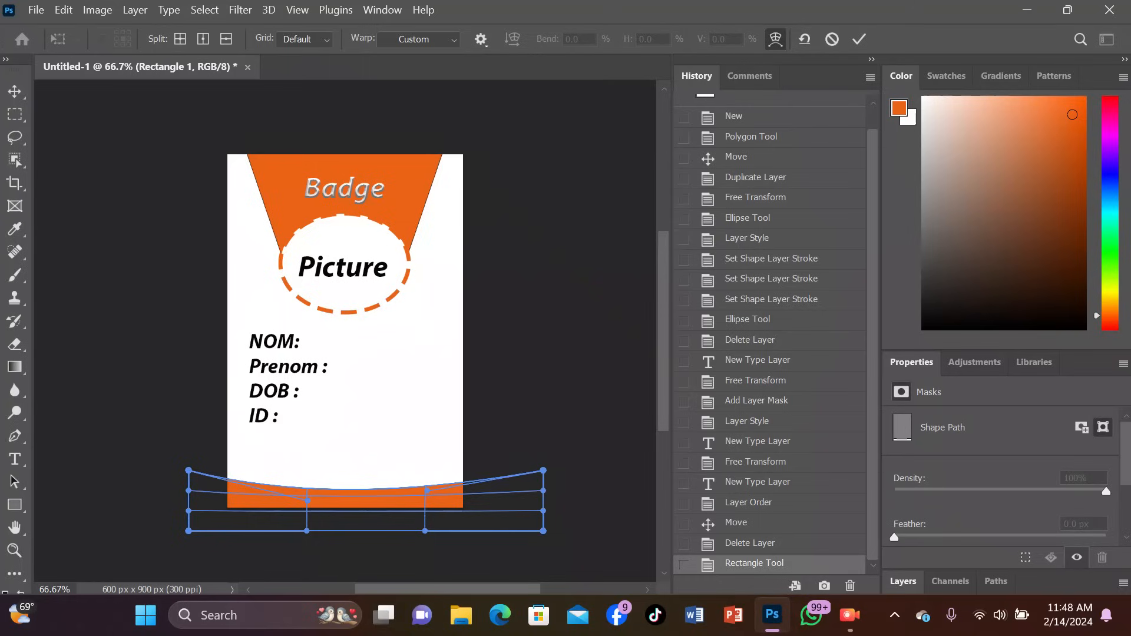
pyautogui.click(859, 39)
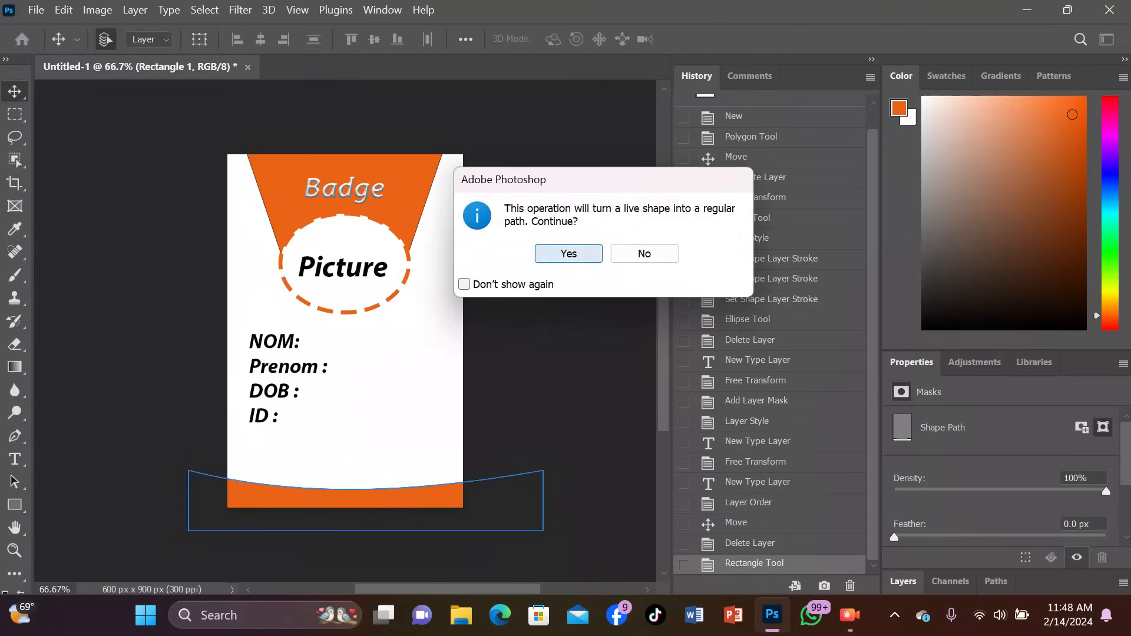
pyautogui.press('Return')
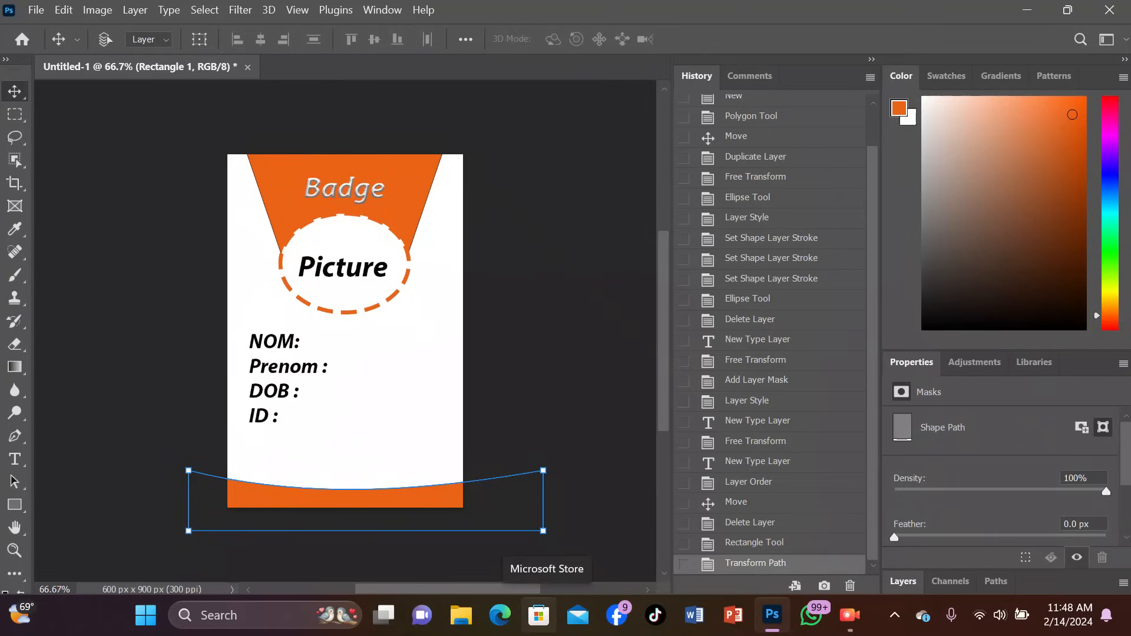
# Step: Paste the copied path onto the bottom rectangle's layer and display the document's colour channels
pyautogui.hotkey('ctrl', 'v')
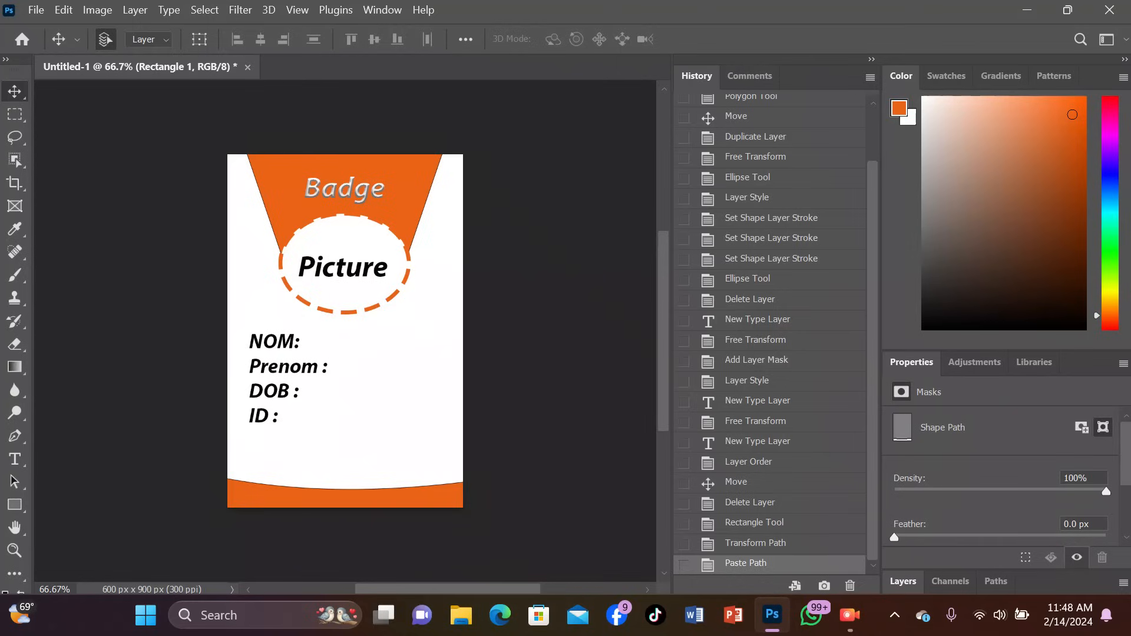
pyautogui.click(950, 581)
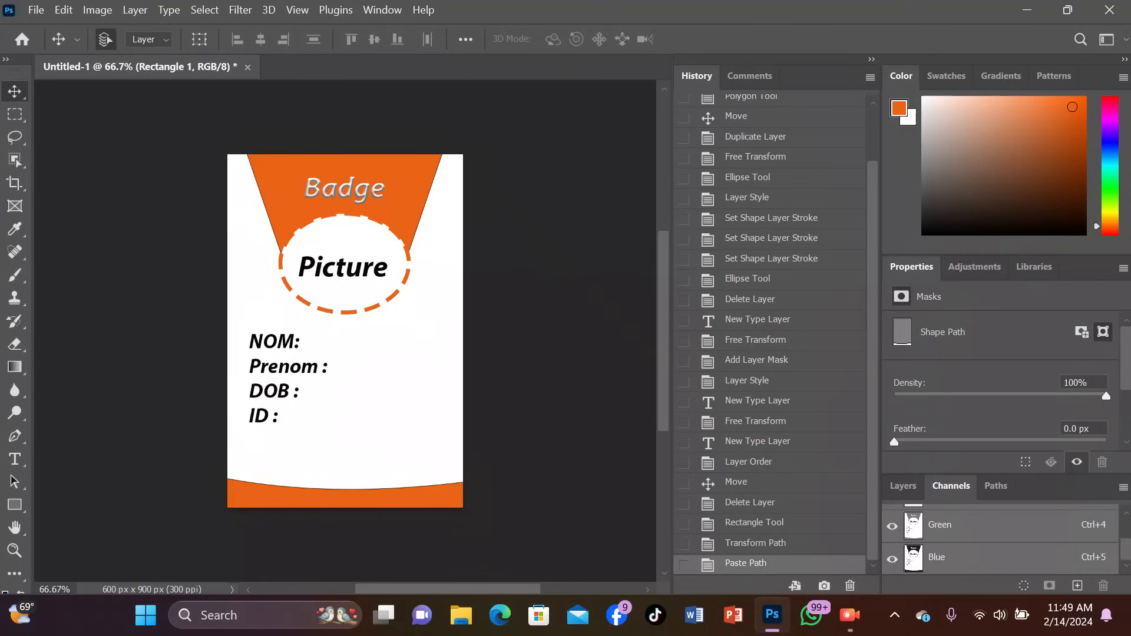
pyautogui.scroll(2, 1002, 539)
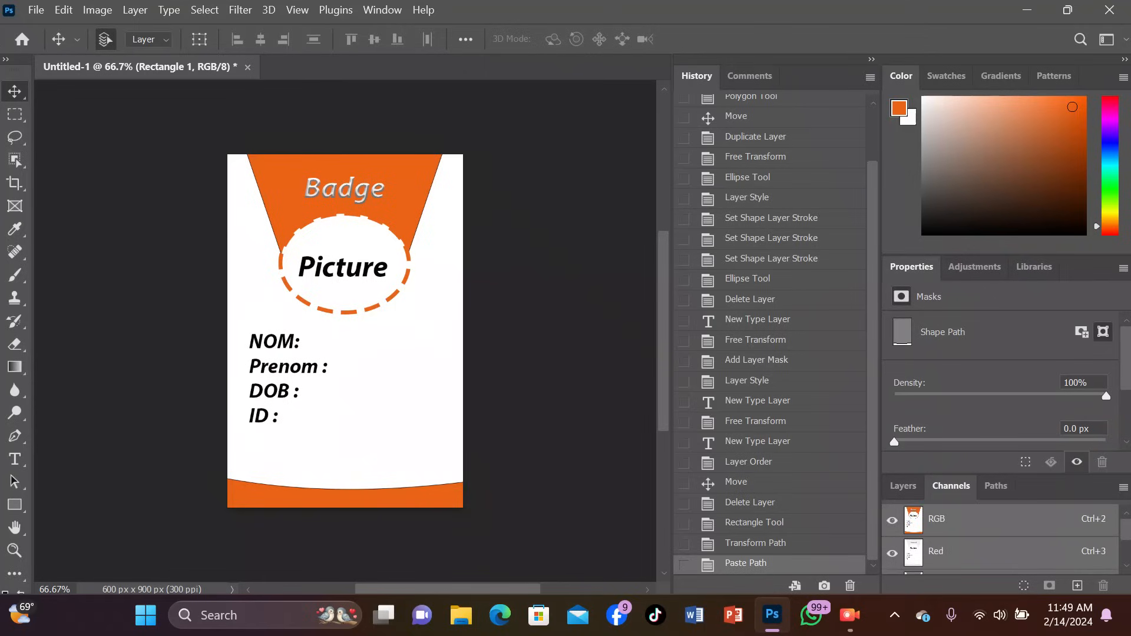
# Step: Inspect the badge in the Green channel alone and return to the RGB composite view
pyautogui.scroll(-2, 1001, 539)
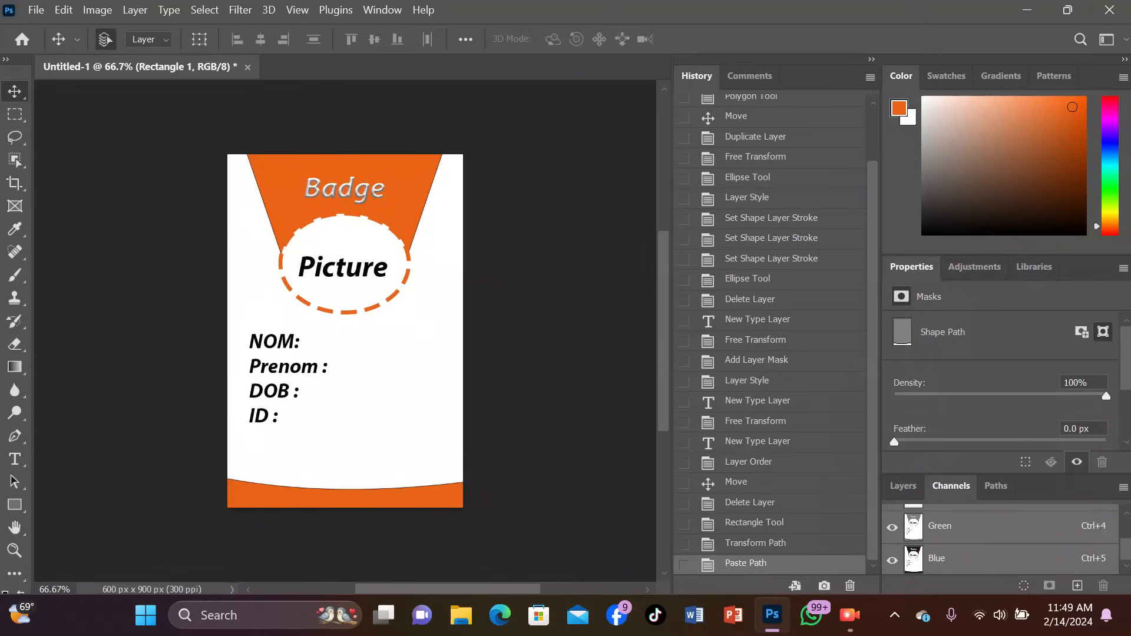
pyautogui.click(966, 558)
pyautogui.click(966, 526)
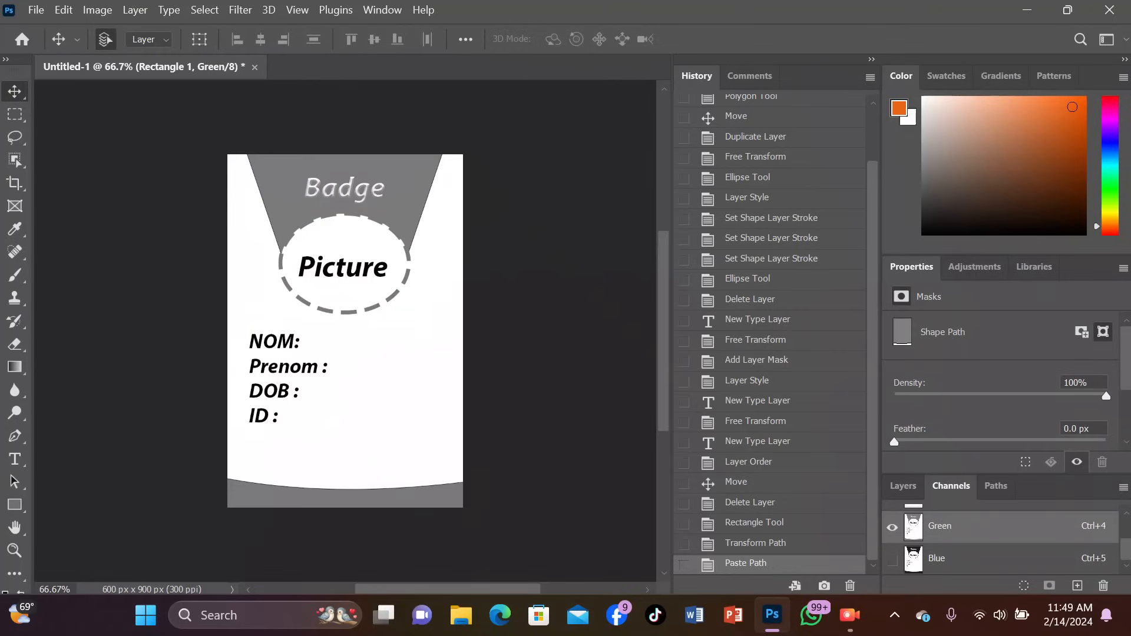
pyautogui.scroll(2, 1001, 538)
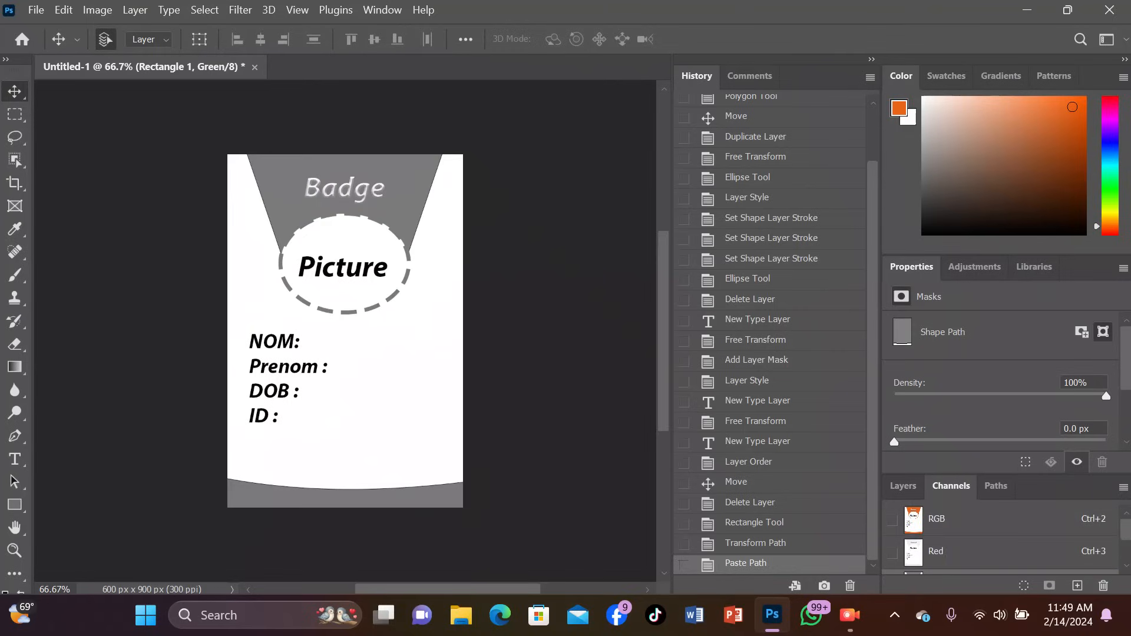
pyautogui.click(966, 519)
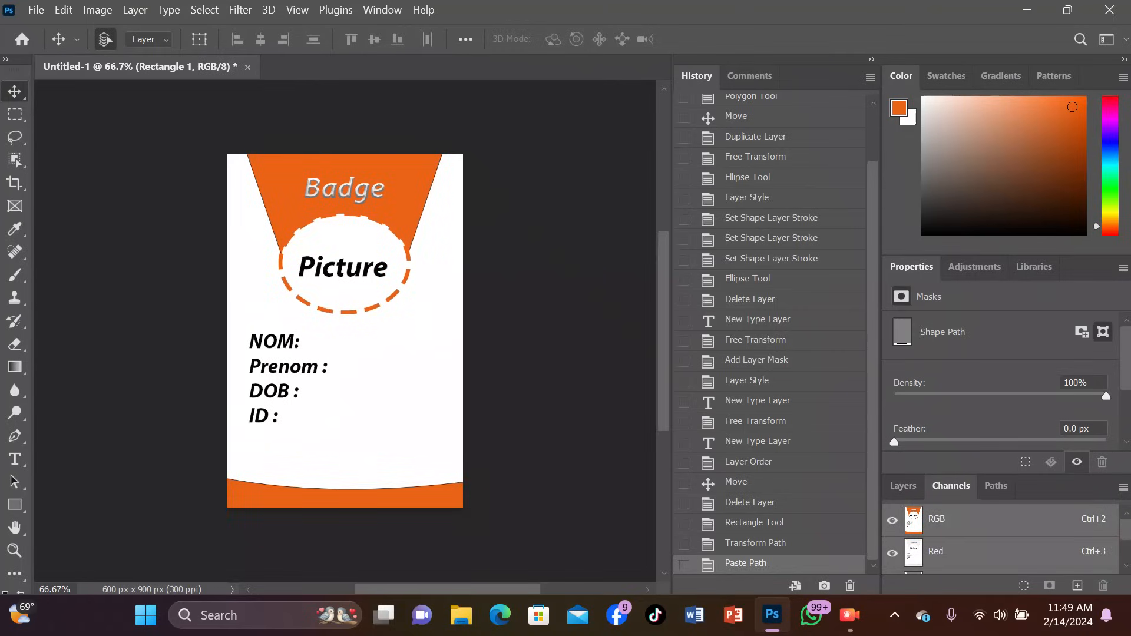
pyautogui.scroll(-2, 1001, 539)
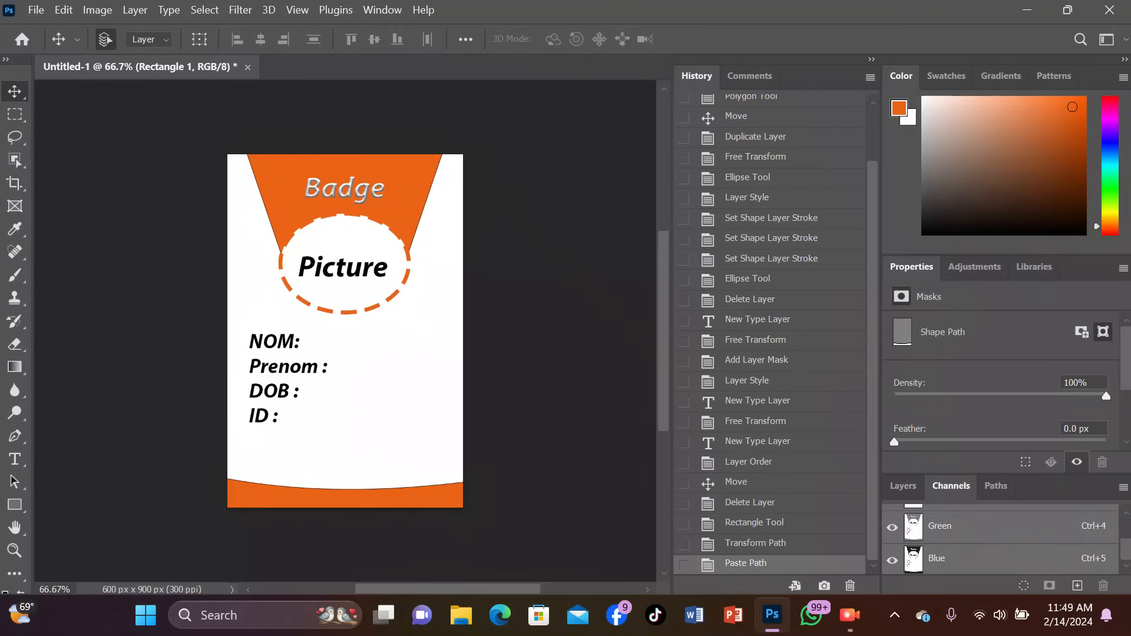
# Step: Rotate the pasted path on the bottom rectangle by -5.30° so its right end rises, and apply the transform
pyautogui.hotkey('ctrl', 't')
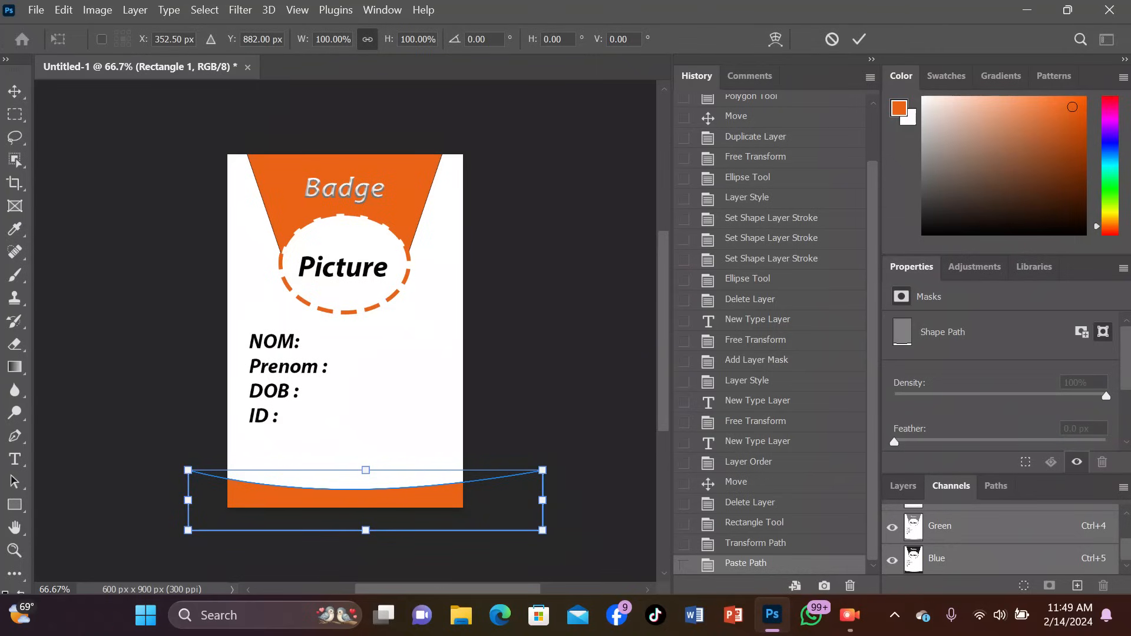
pyautogui.moveTo(556, 460); pyautogui.dragTo(552, 442)
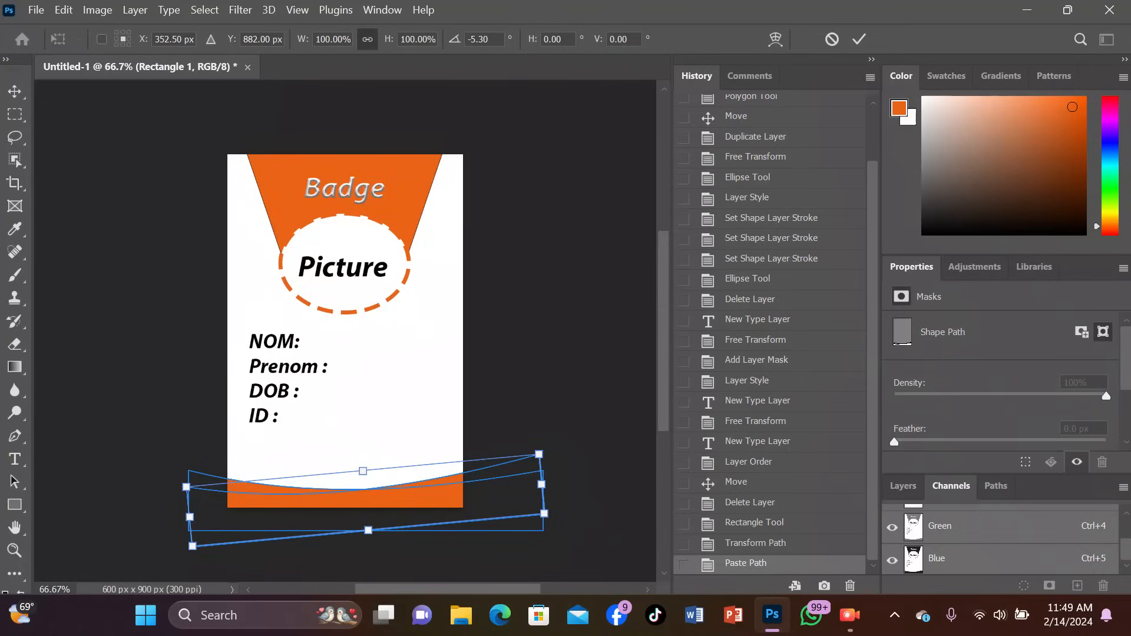
pyautogui.press('Return')
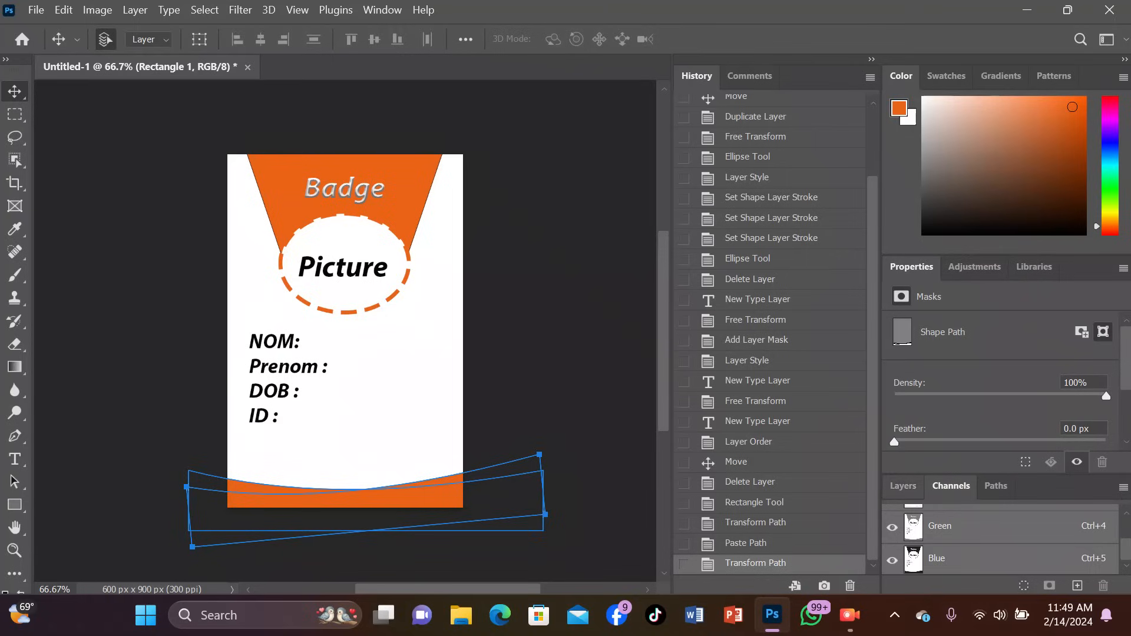
# Step: Open the layer style settings for Rectangle 1 and enable Color Overlay with Gradient Overlay switched off
pyautogui.click(903, 487)
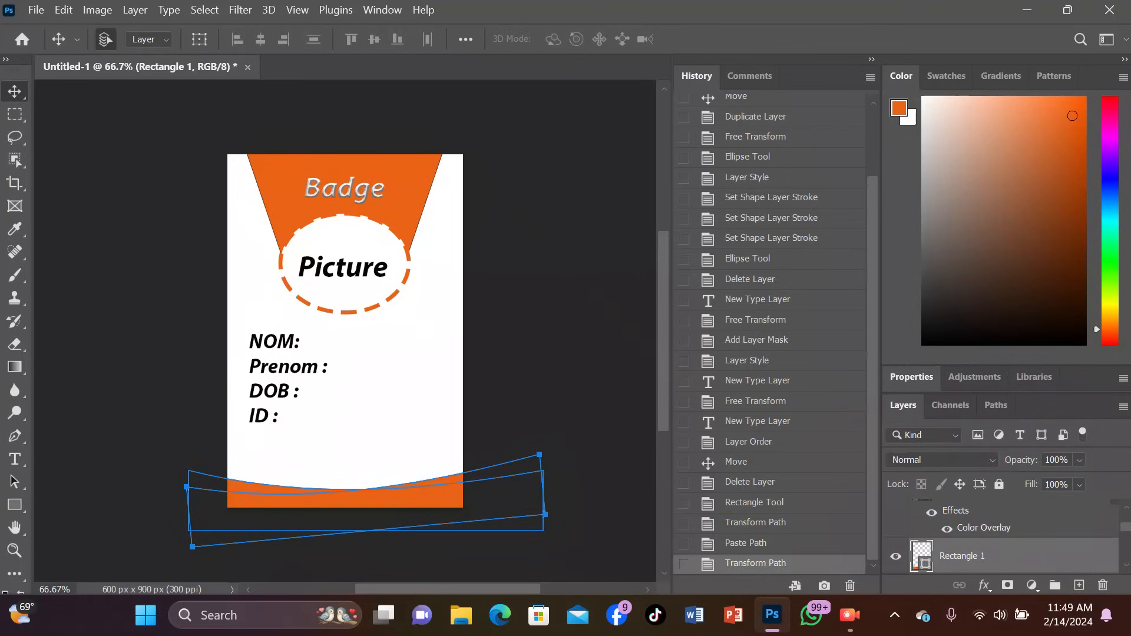
pyautogui.scroll(-5, 1001, 536)
pyautogui.scroll(5, 1001, 536)
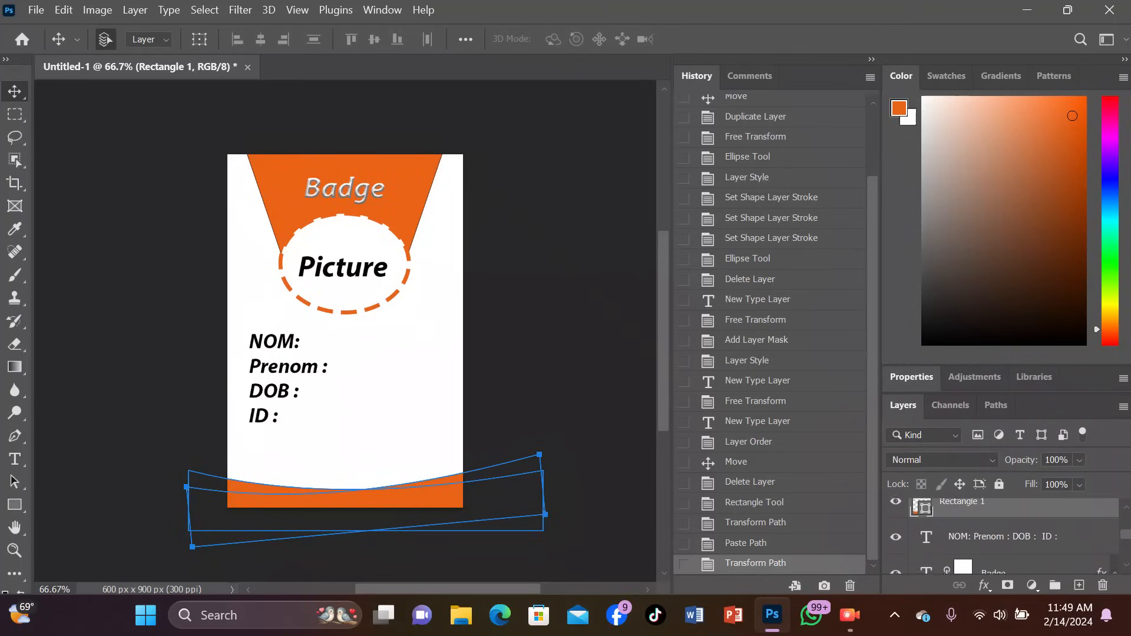
pyautogui.scroll(2, 1001, 536)
pyautogui.scroll(-4, 1001, 536)
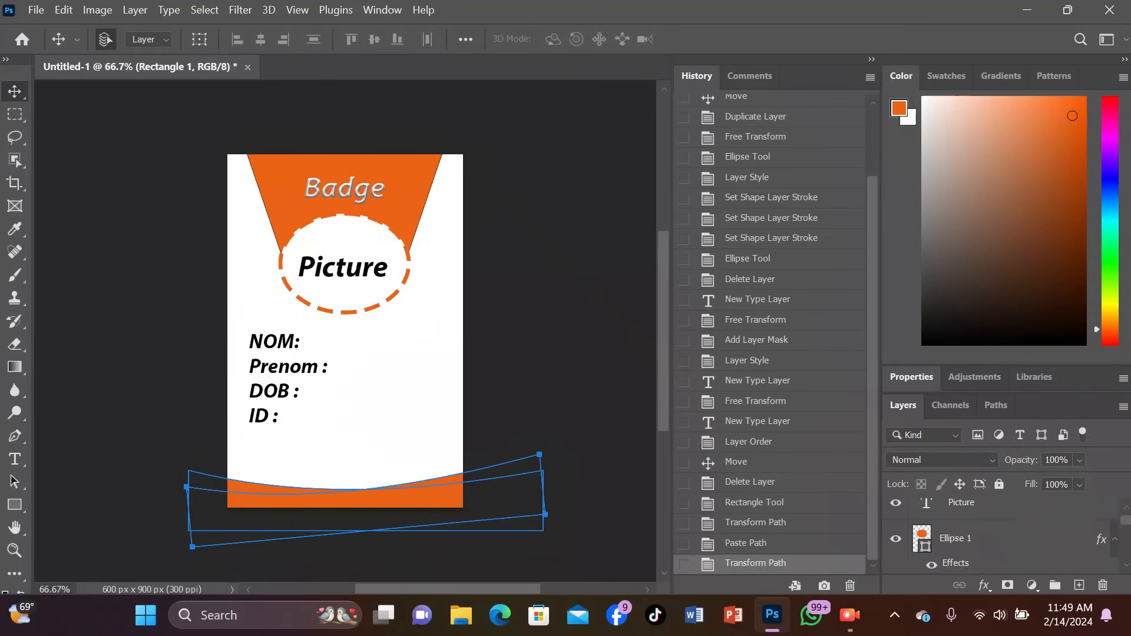
pyautogui.scroll(-5, 1001, 536)
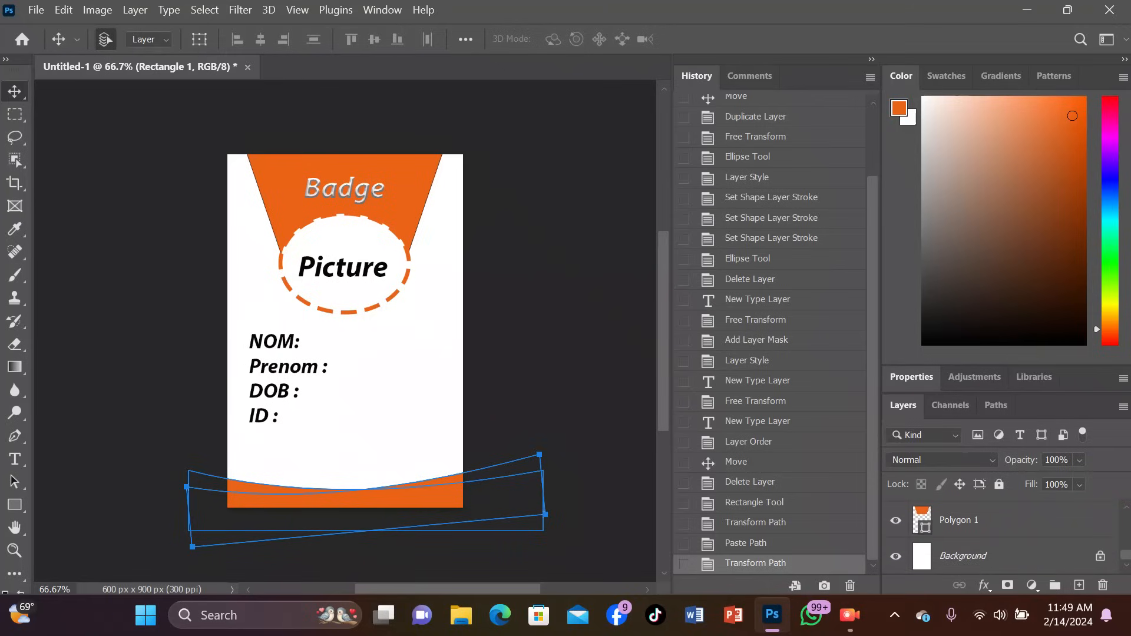
pyautogui.scroll(2, 1001, 536)
pyautogui.scroll(-2, 1002, 536)
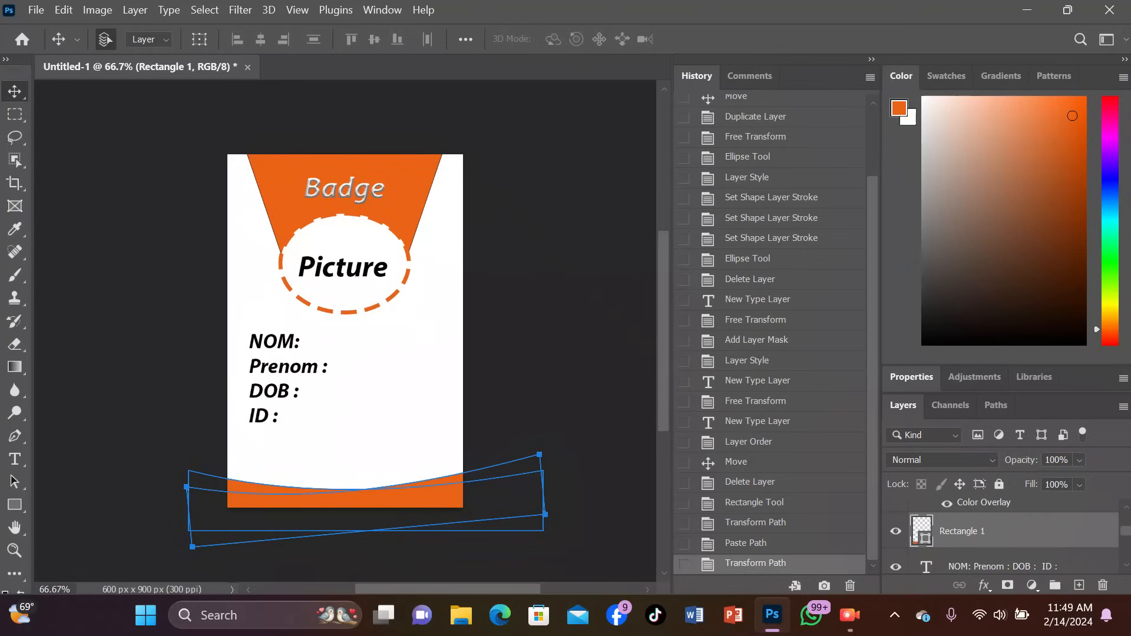
pyautogui.click(984, 585)
pyautogui.click(1036, 533)
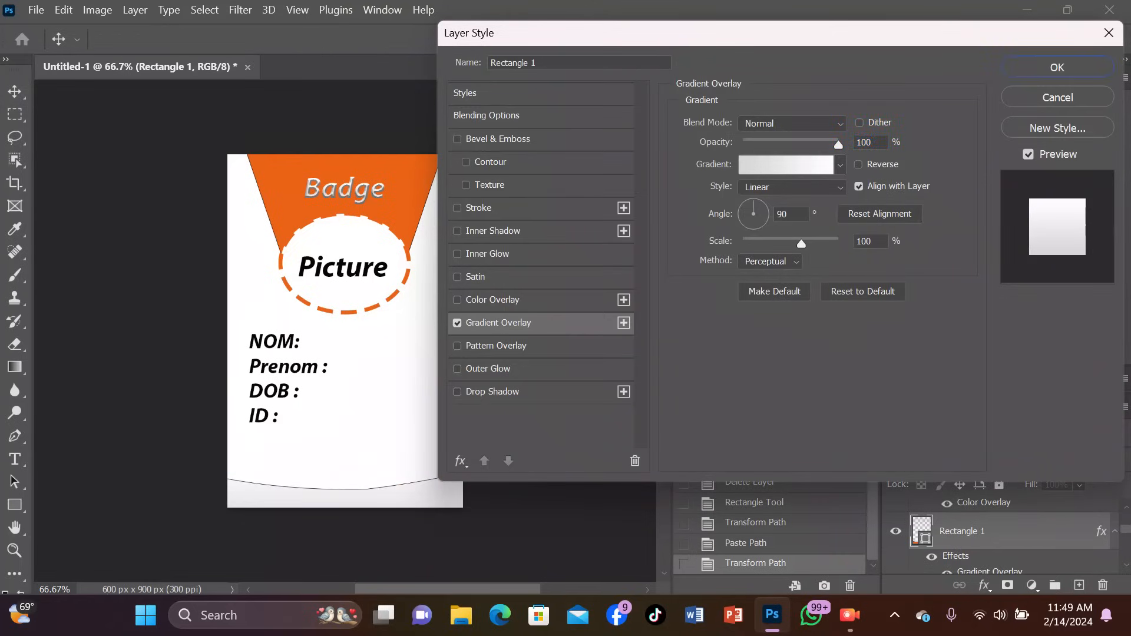
pyautogui.click(457, 322)
pyautogui.click(493, 300)
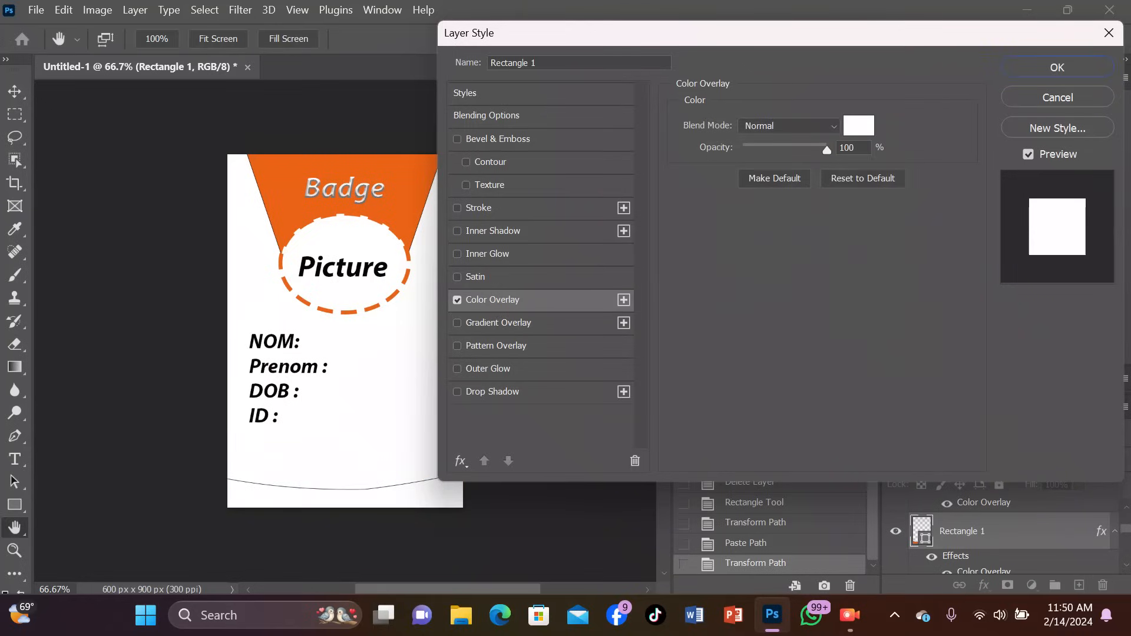
# Step: Set the footer's overlay colour to dark reddish brown 631d01 and apply the layer style
pyautogui.click(858, 125)
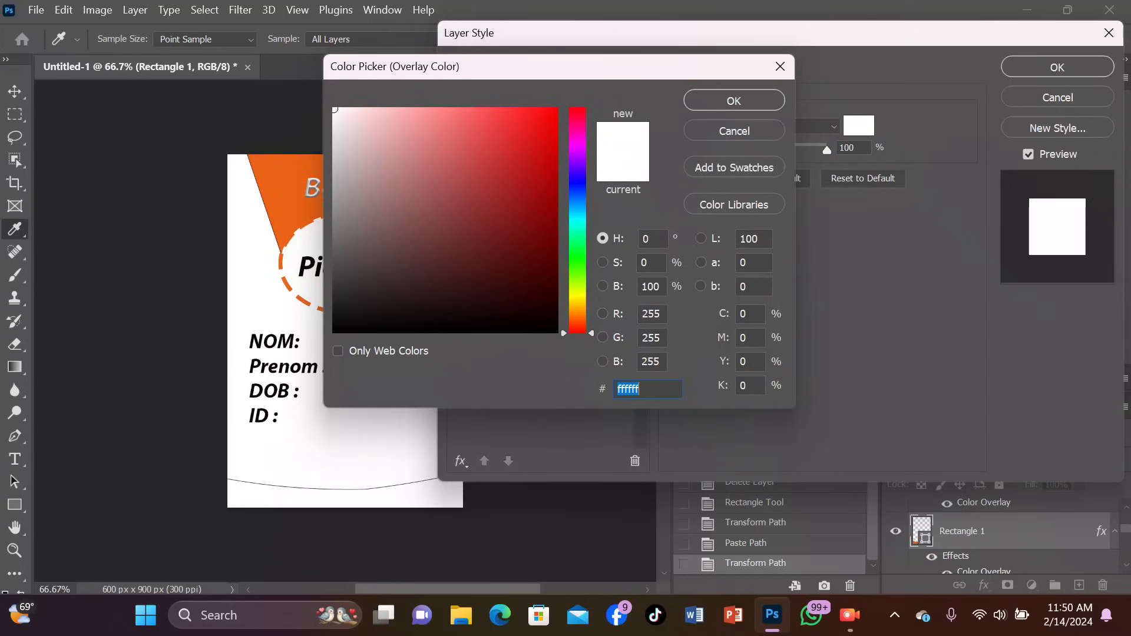
pyautogui.click(577, 186)
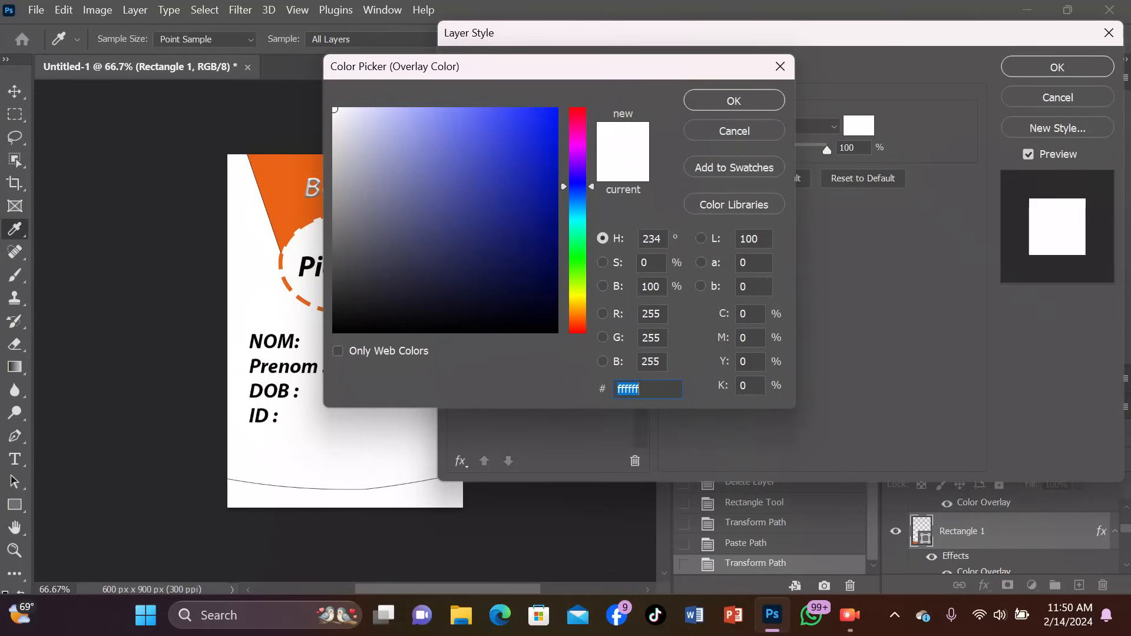
pyautogui.moveTo(577, 186); pyautogui.dragTo(577, 323)
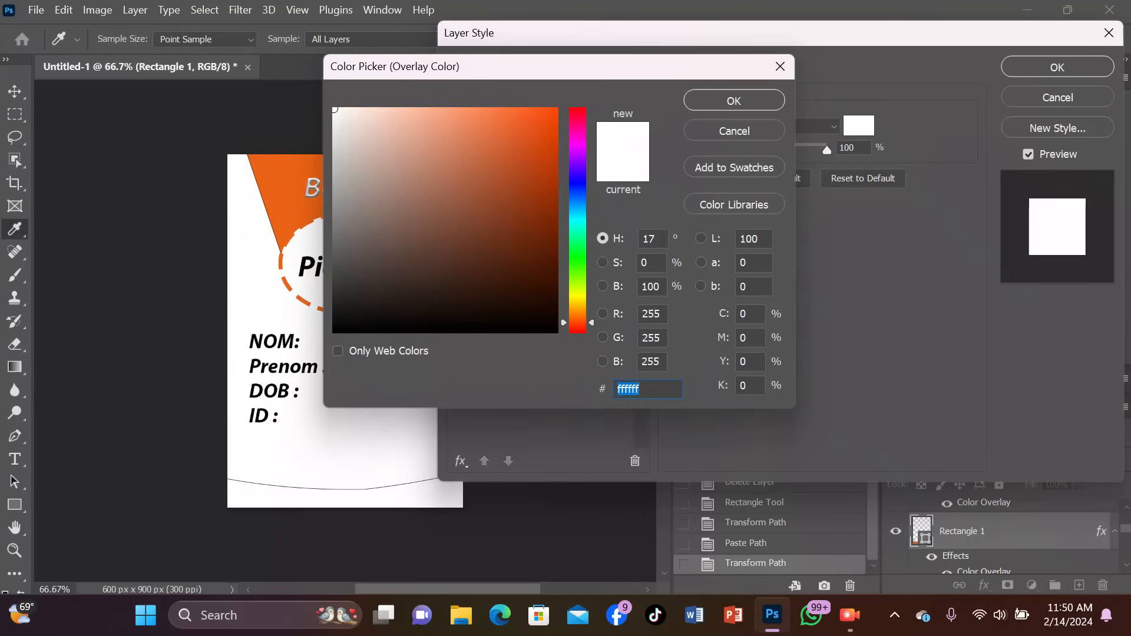
pyautogui.click(554, 246)
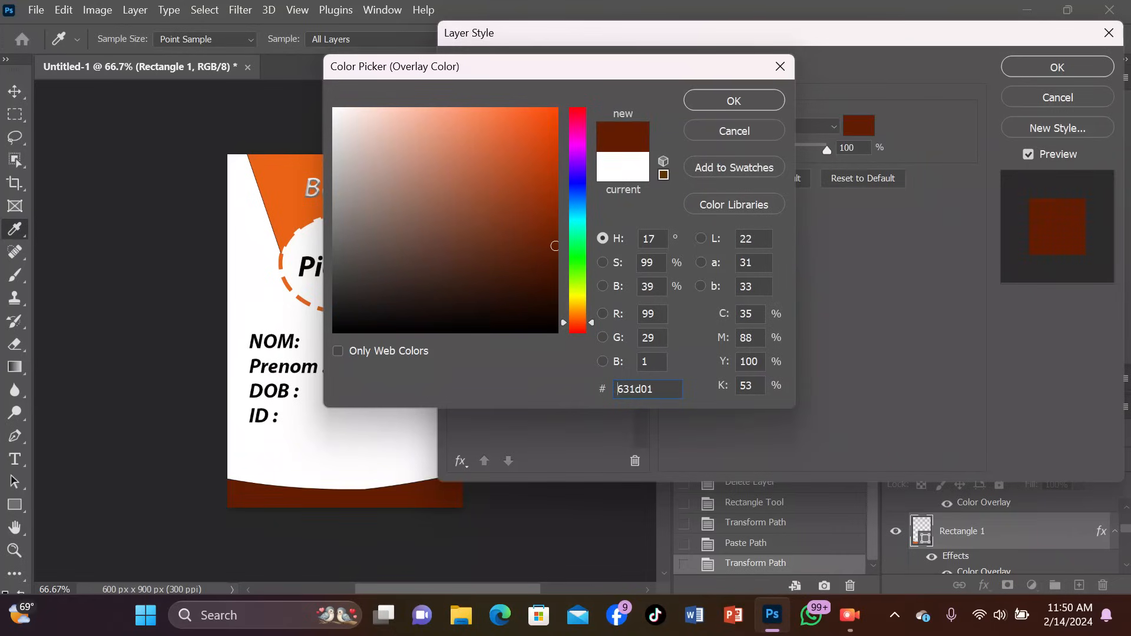
pyautogui.press('Return')
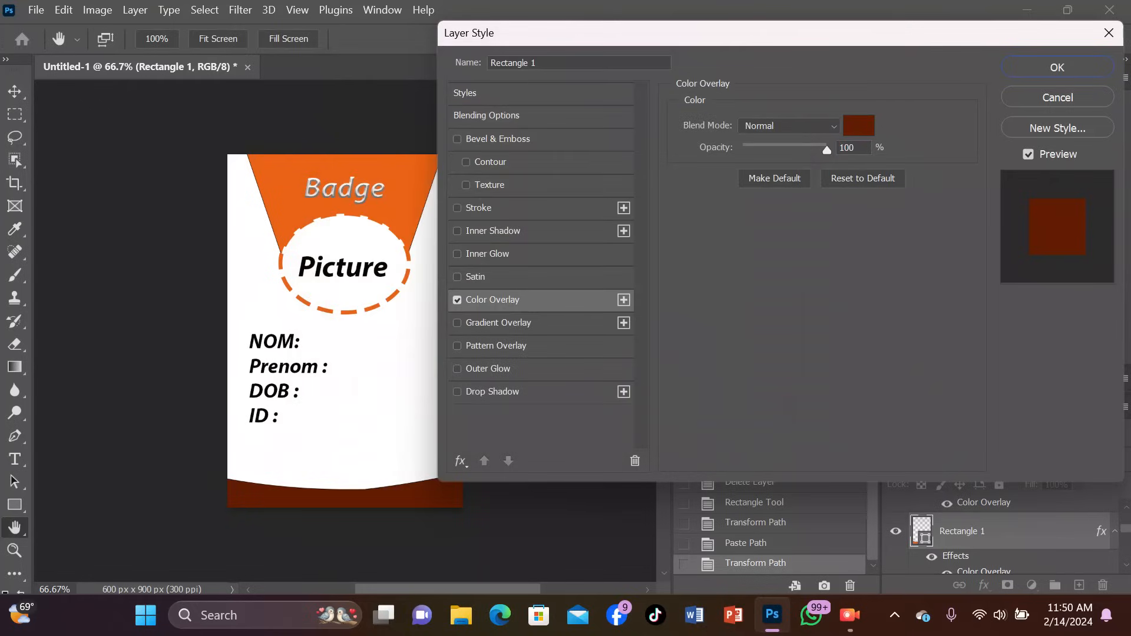
pyautogui.press('Return')
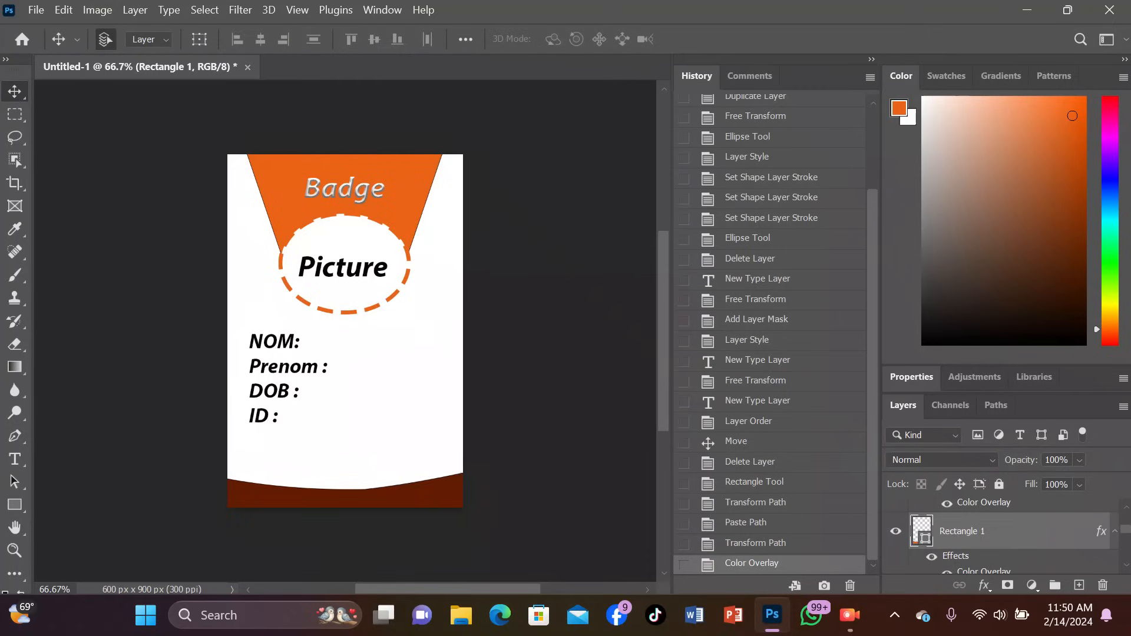
# Step: Deselect all layers of the badge document
pyautogui.scroll(-3, 1001, 536)
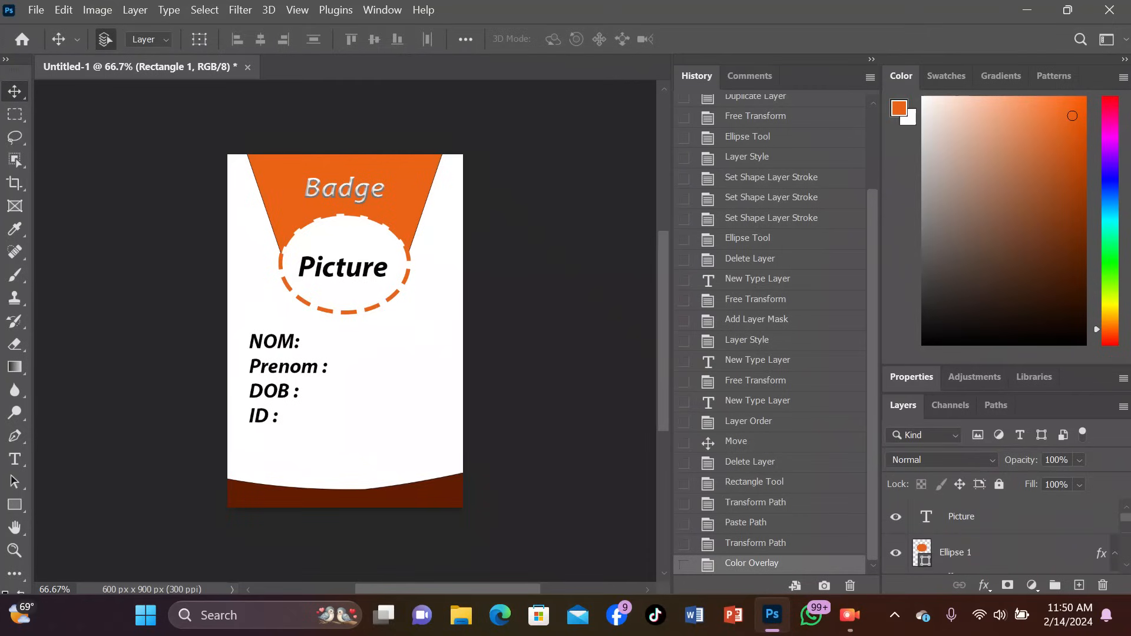
pyautogui.scroll(-5, 1001, 536)
pyautogui.click(560, 330)
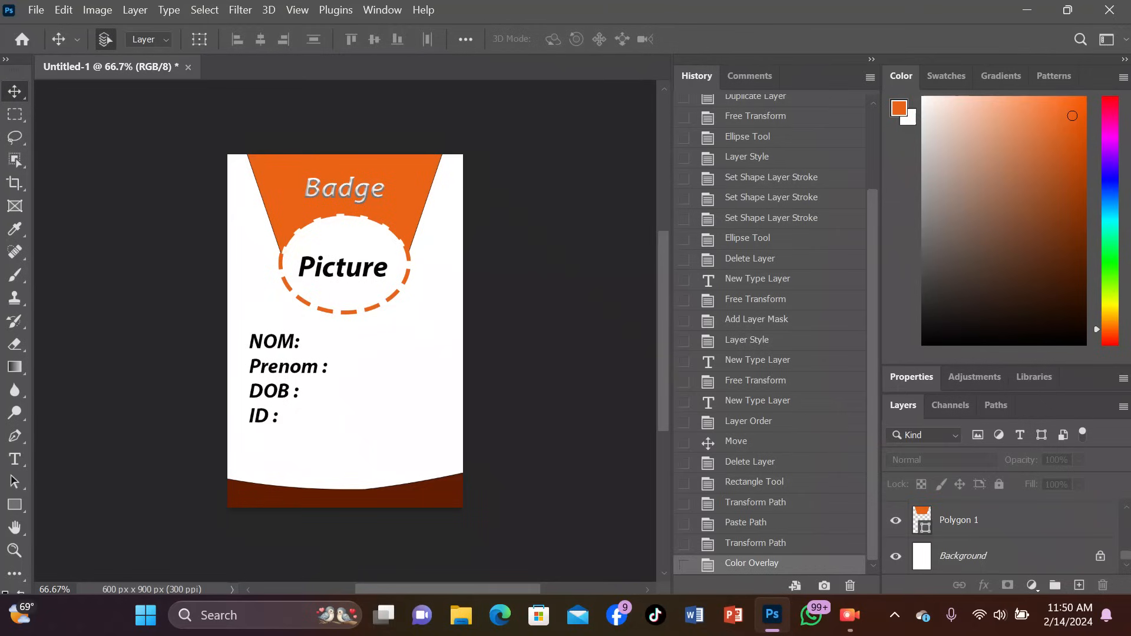
# Step: Save the document in the Downloads folder as a Photoshop file named Badge Model
pyautogui.hotkey('ctrl', 's')
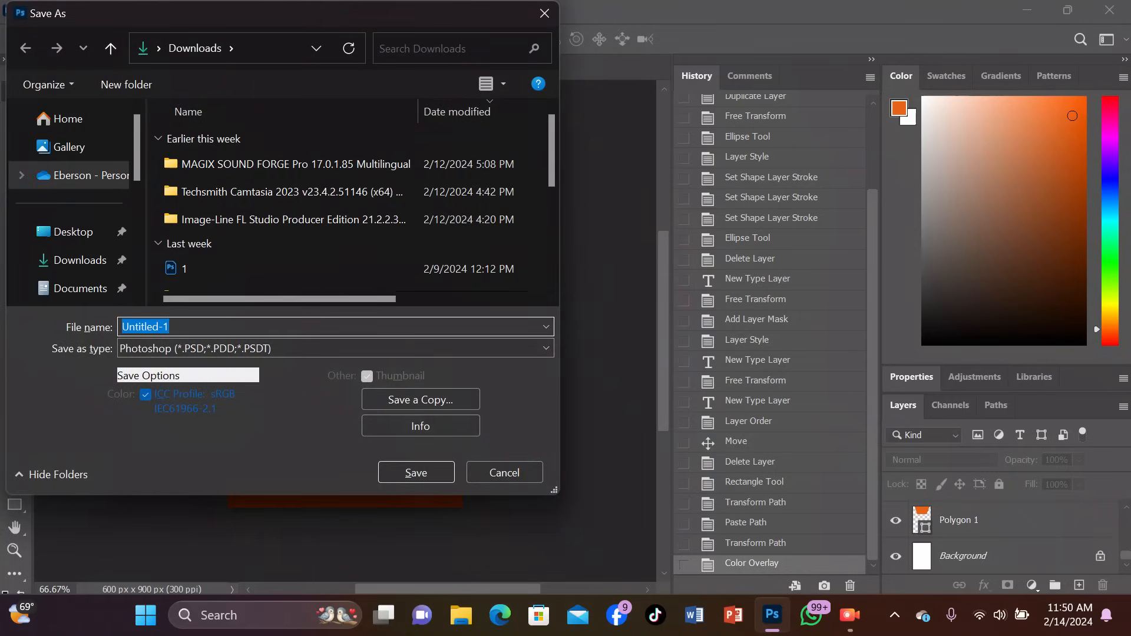
pyautogui.write('Badge ')
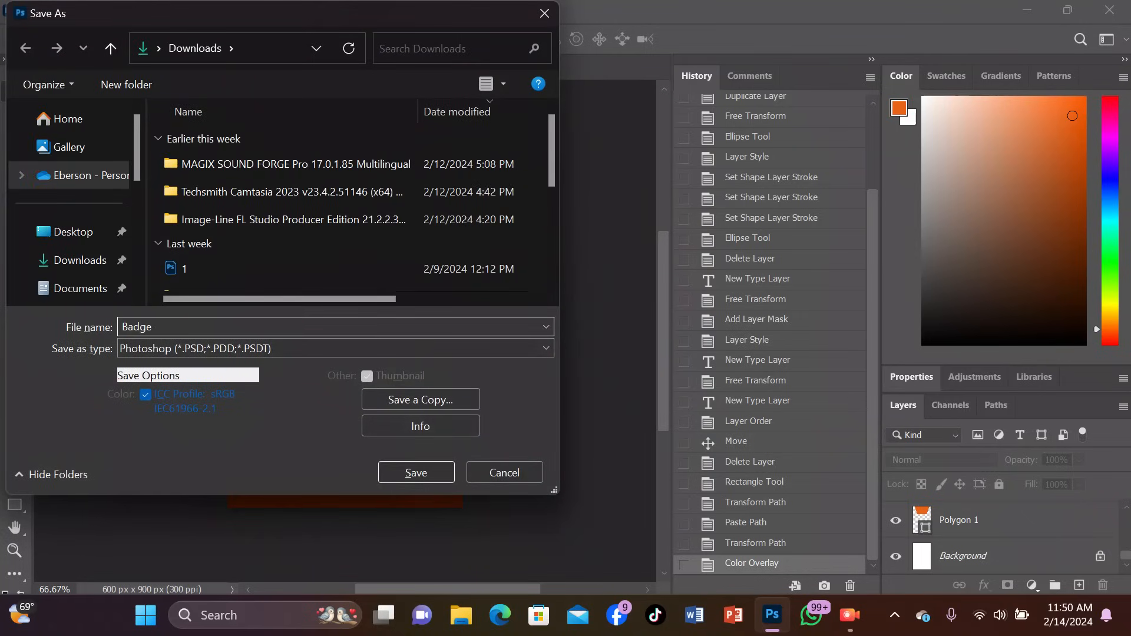
pyautogui.write('Modwel')
pyautogui.press('BackSpace')
pyautogui.press('BackSpace')
pyautogui.press('BackSpace')
pyautogui.write('el')
pyautogui.press('Return')
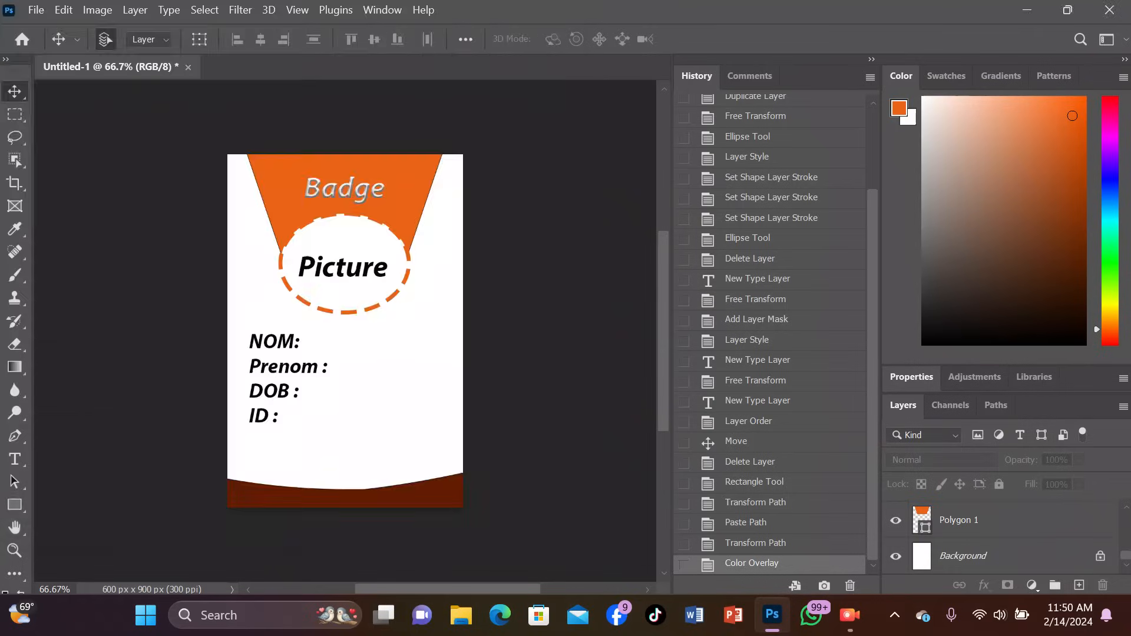
pyautogui.click(761, 159)
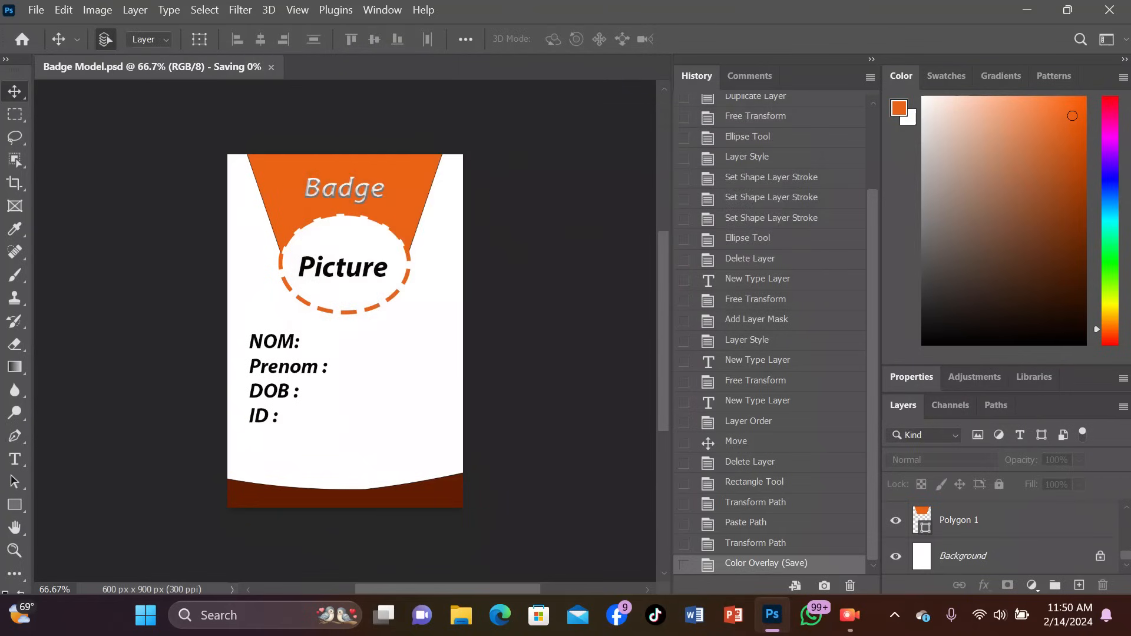
# Step: Export the badge as a JPG named Badge Model into the Pictures folder
pyautogui.click(36, 10)
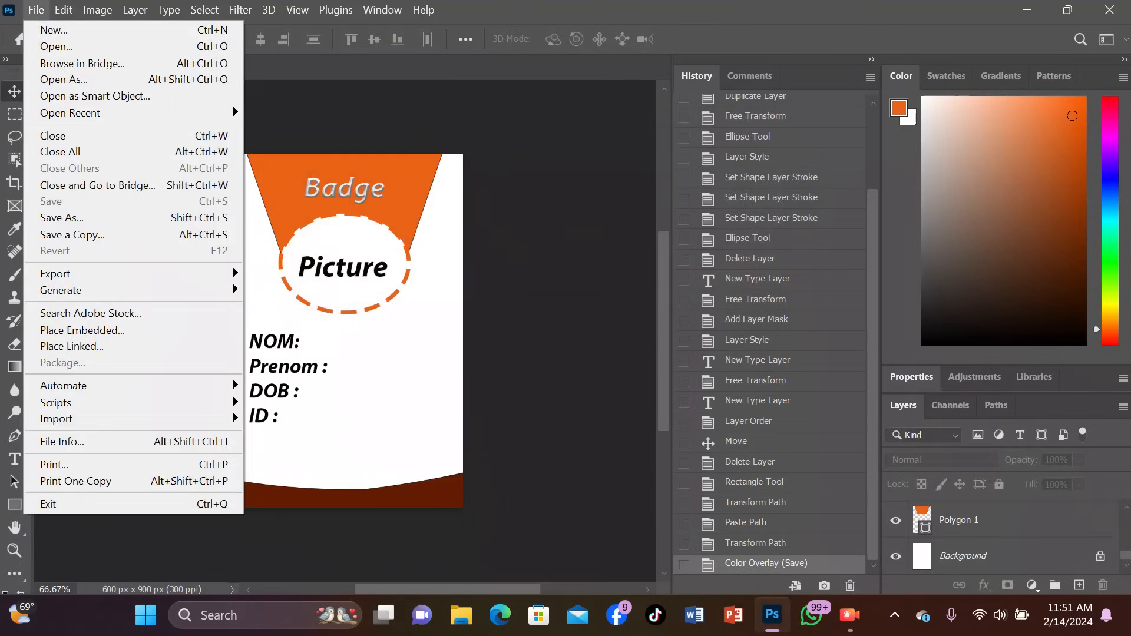
pyautogui.moveTo(55, 274)
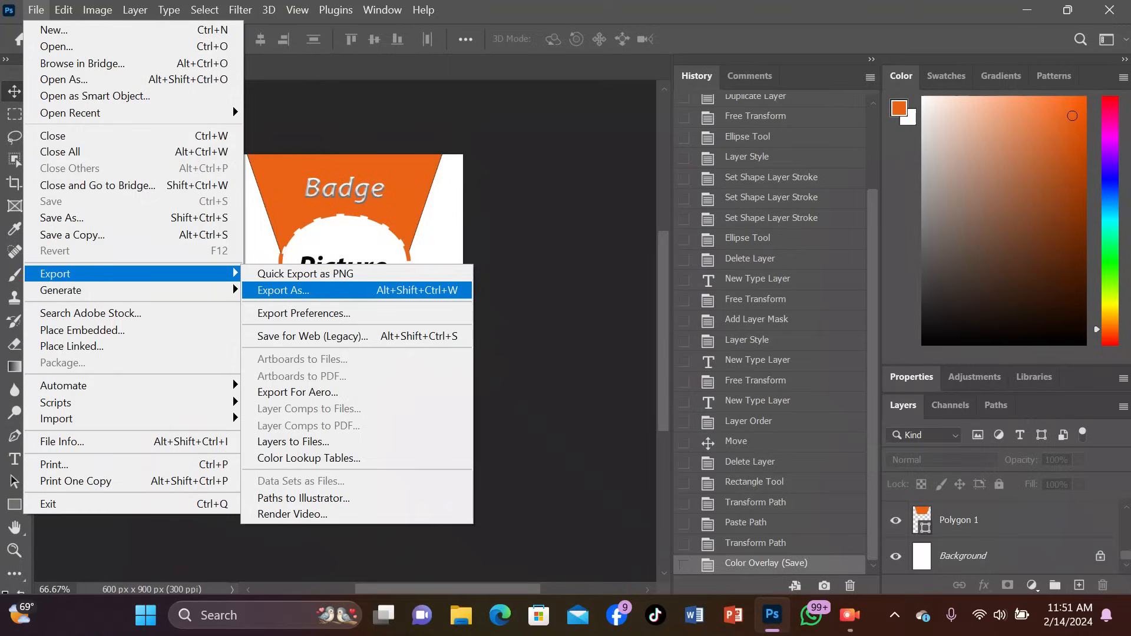
pyautogui.click(283, 290)
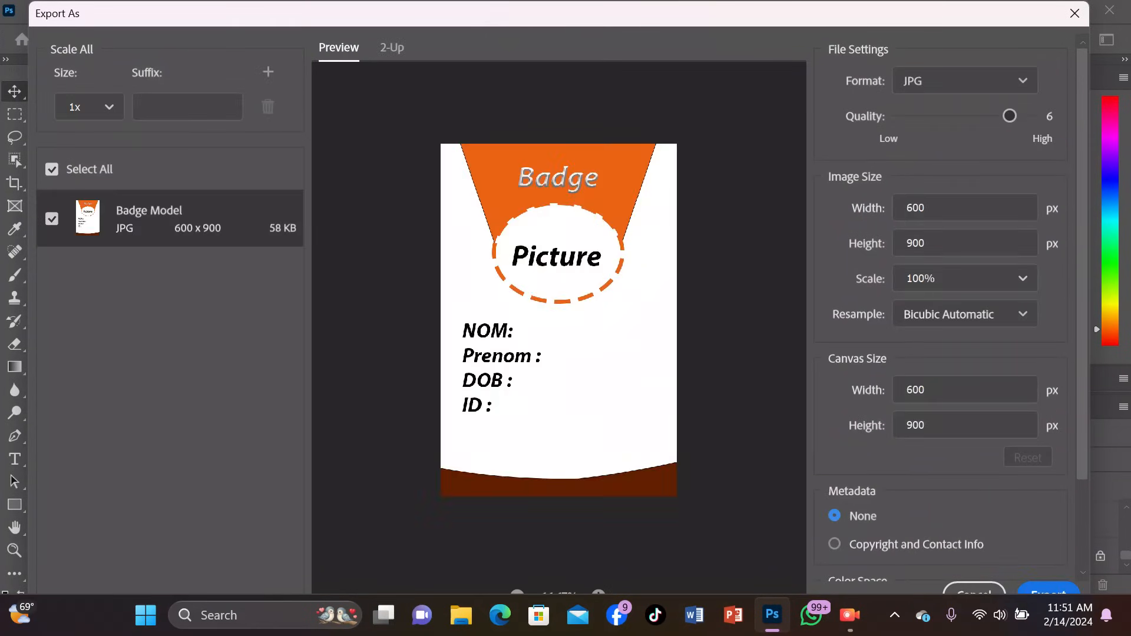
pyautogui.click(965, 81)
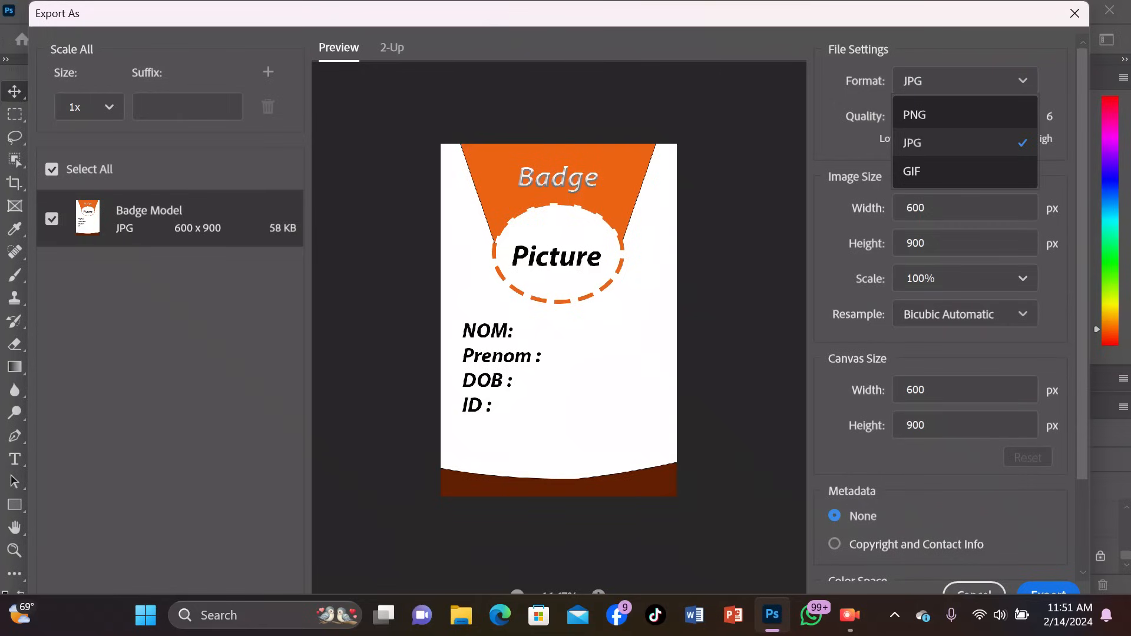
pyautogui.click(965, 143)
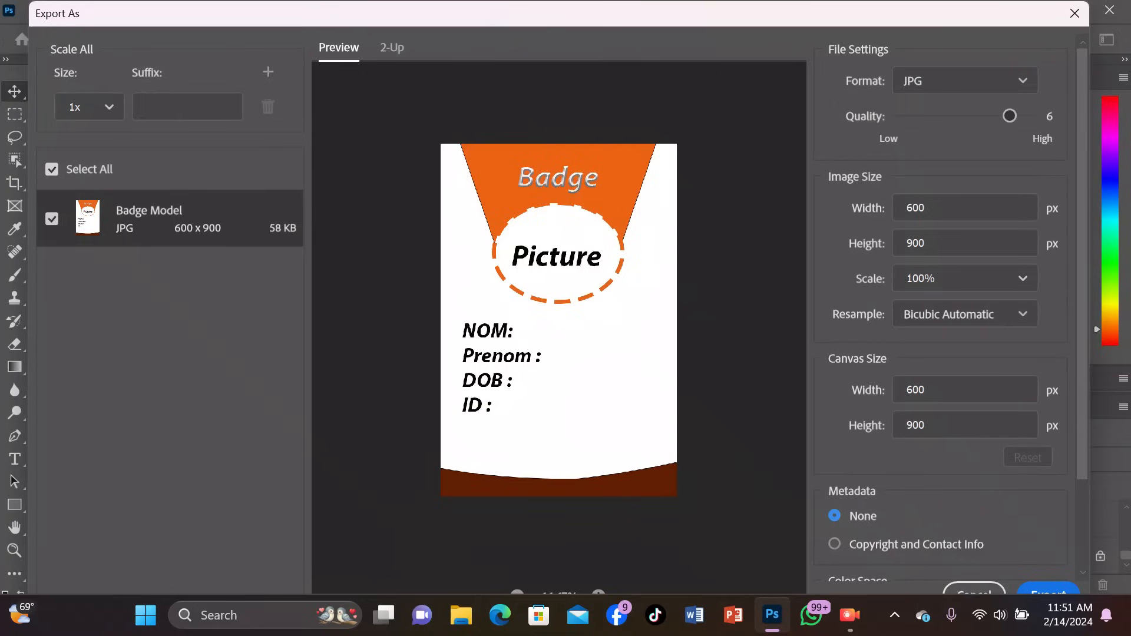
pyautogui.click(1049, 589)
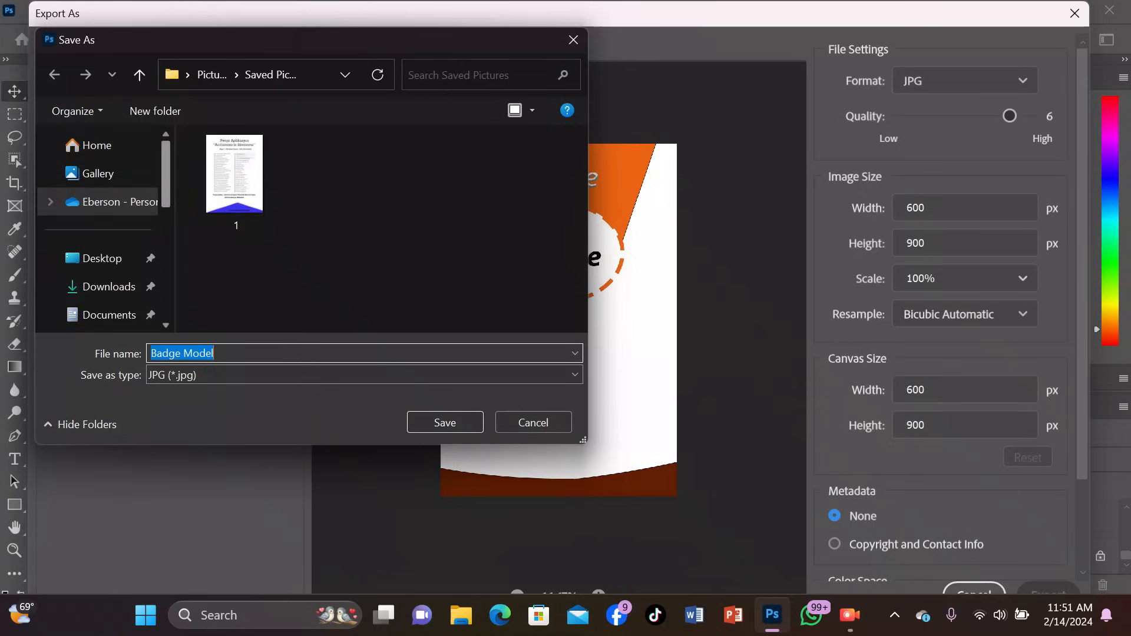
pyautogui.scroll(-3, 100, 224)
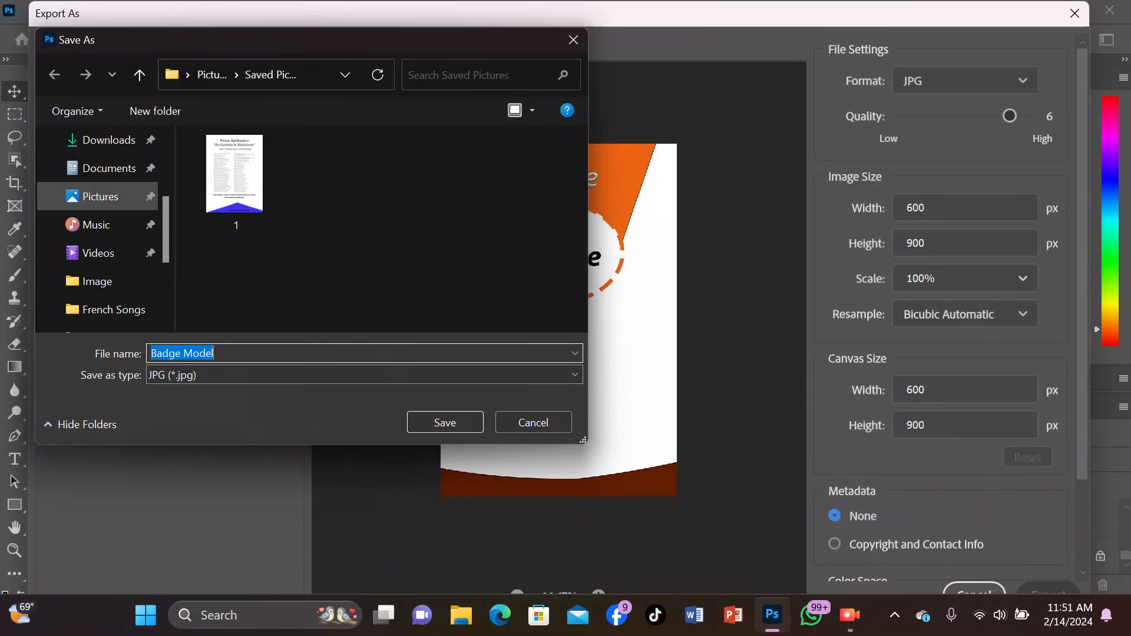
pyautogui.click(100, 197)
pyautogui.click(445, 423)
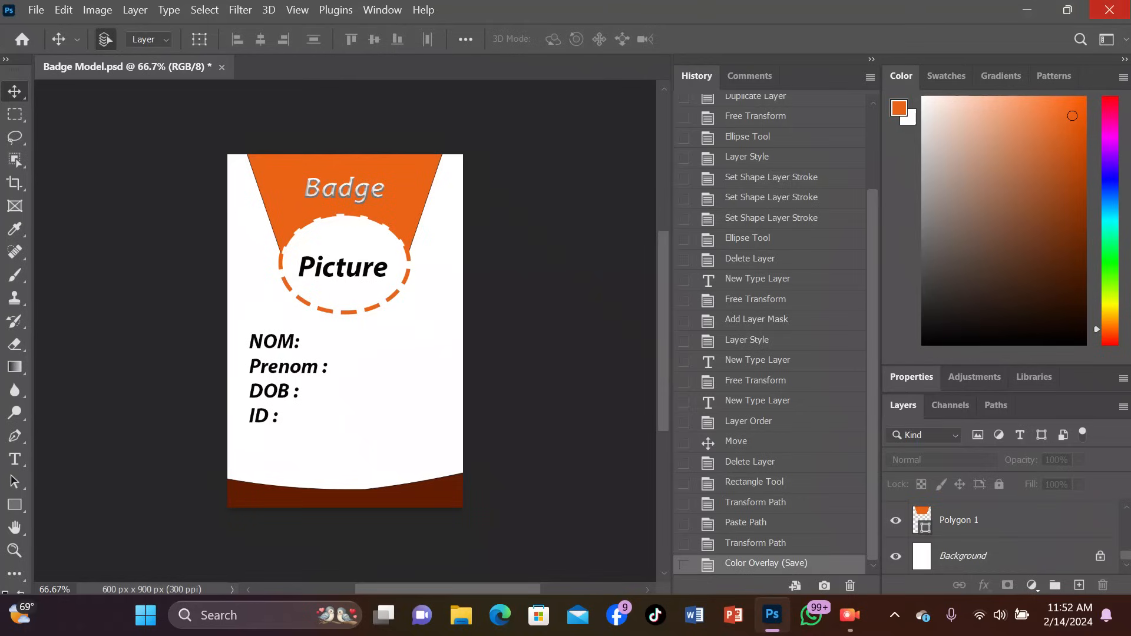
# Step: Close Photoshop and save the pending changes to Badge Model.psd
pyautogui.click(1109, 10)
pyautogui.press('Return')
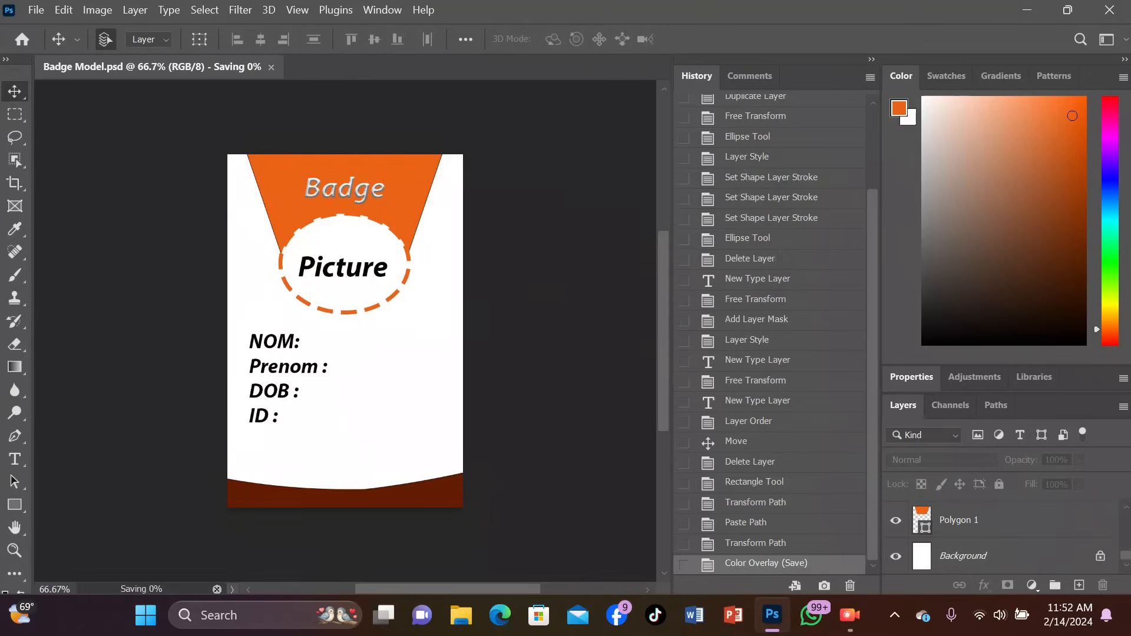